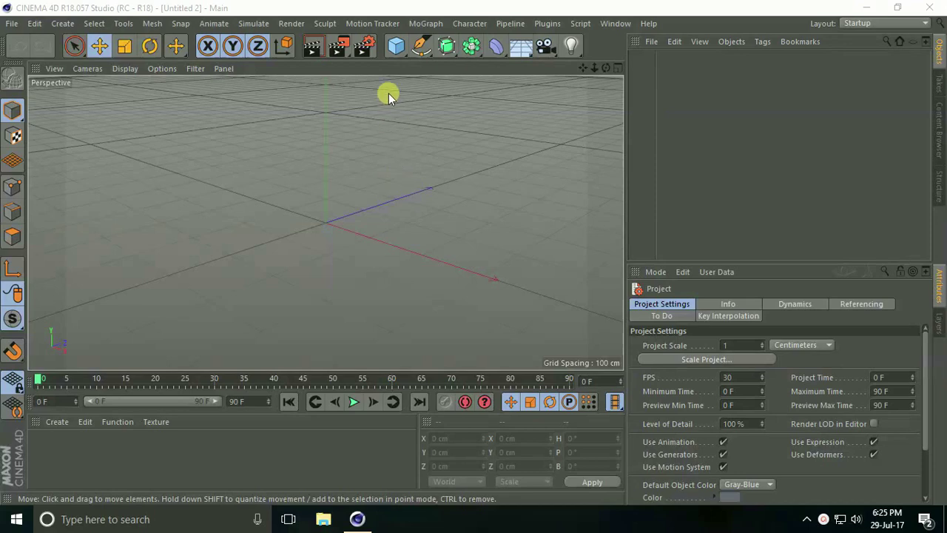
Add a cylinder primitive and set its orientation to -X
left_click(396, 45)
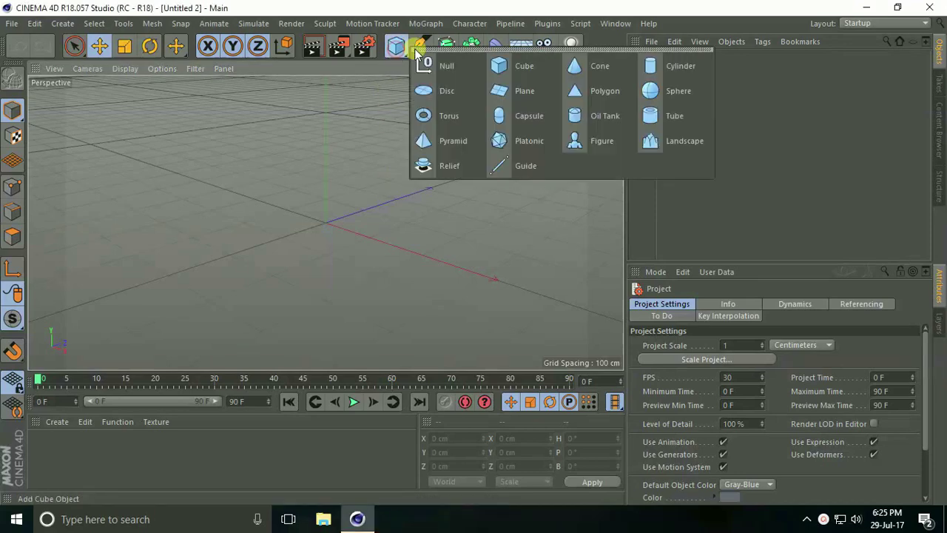
left_click(652, 68)
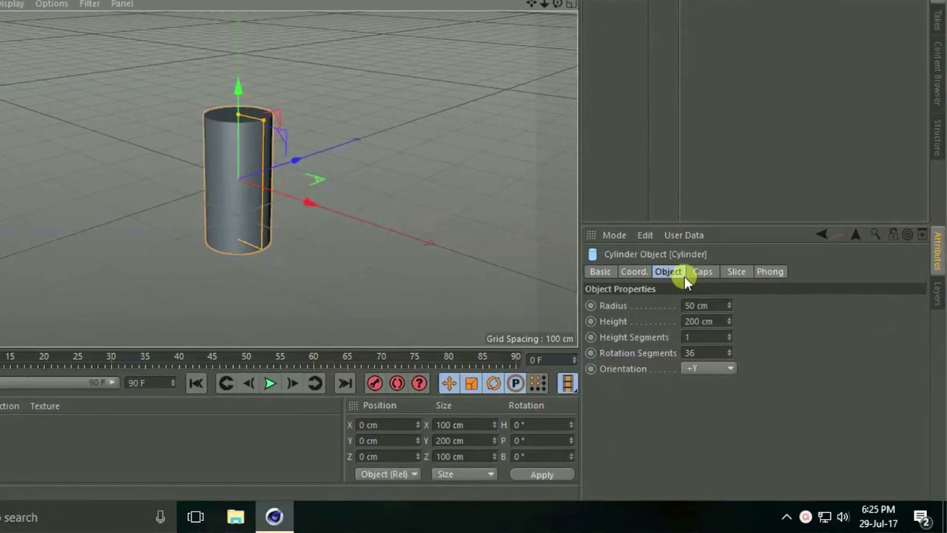
left_click(708, 369)
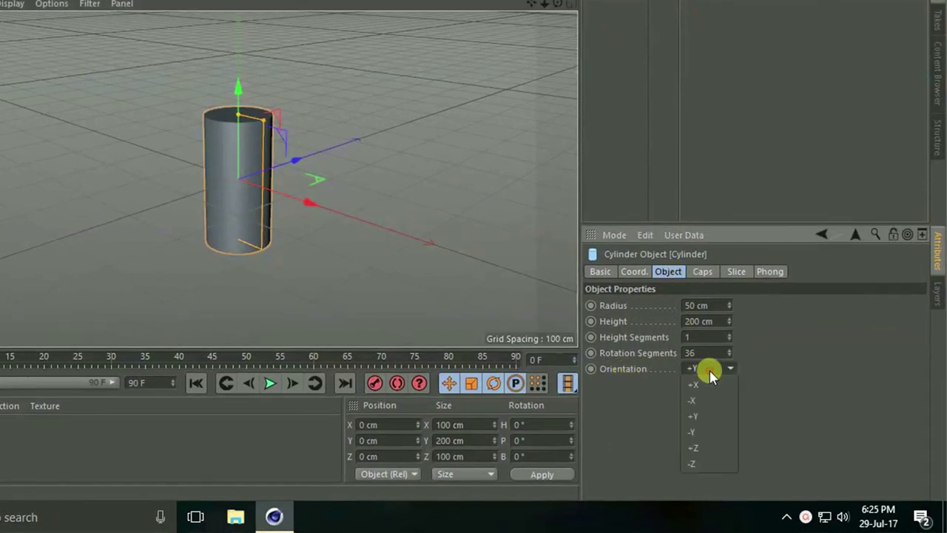
left_click(701, 403)
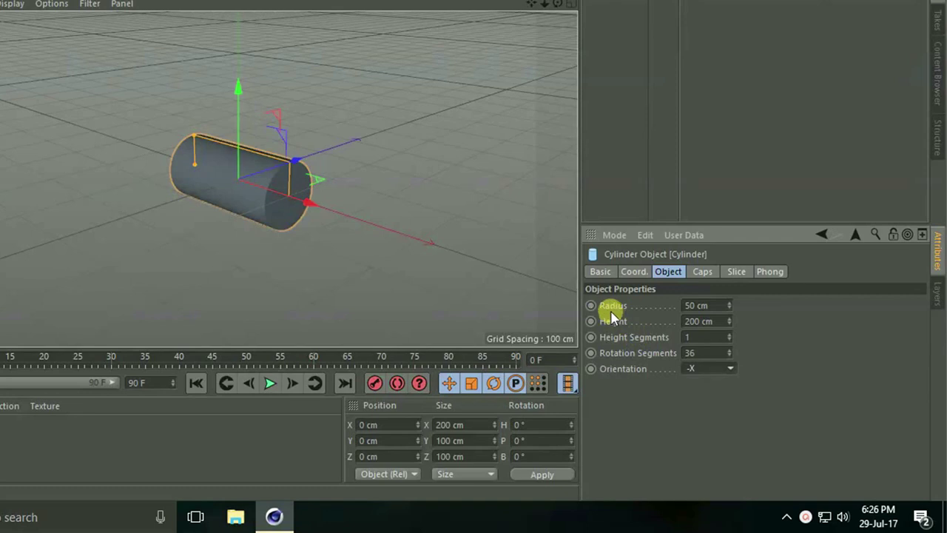
Set the cylinder's radius to 12 cm, height to 1500 cm, height segments to 500 and rotation segments to 50
left_click(709, 304)
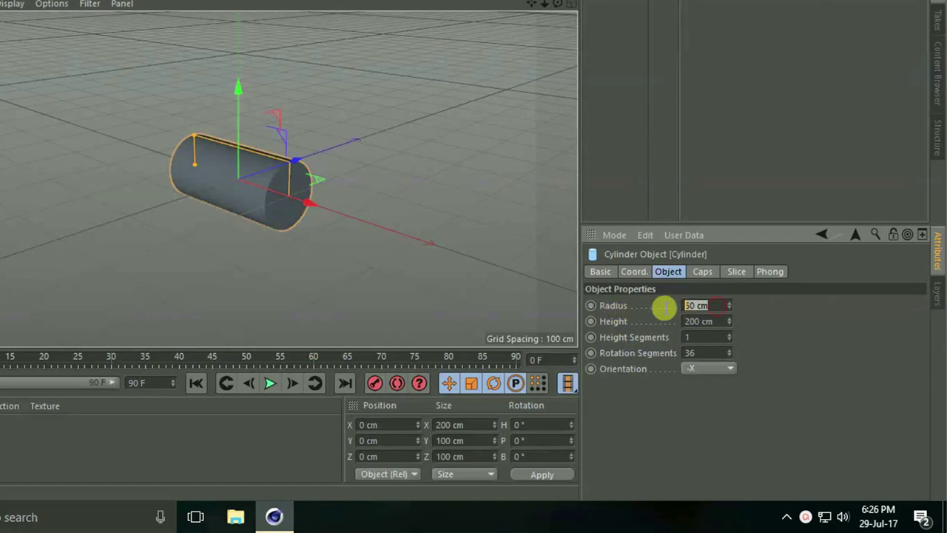
type("12")
key("Return")
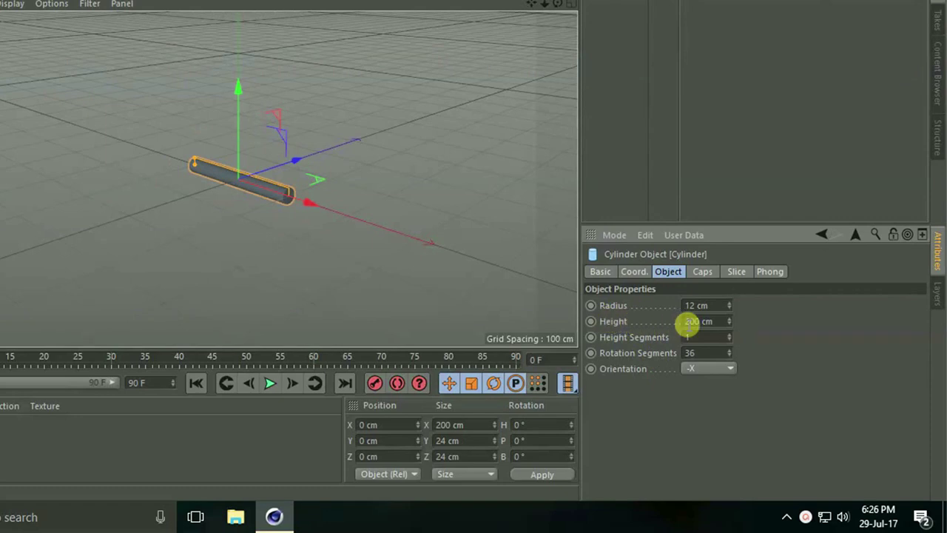
left_click(708, 321)
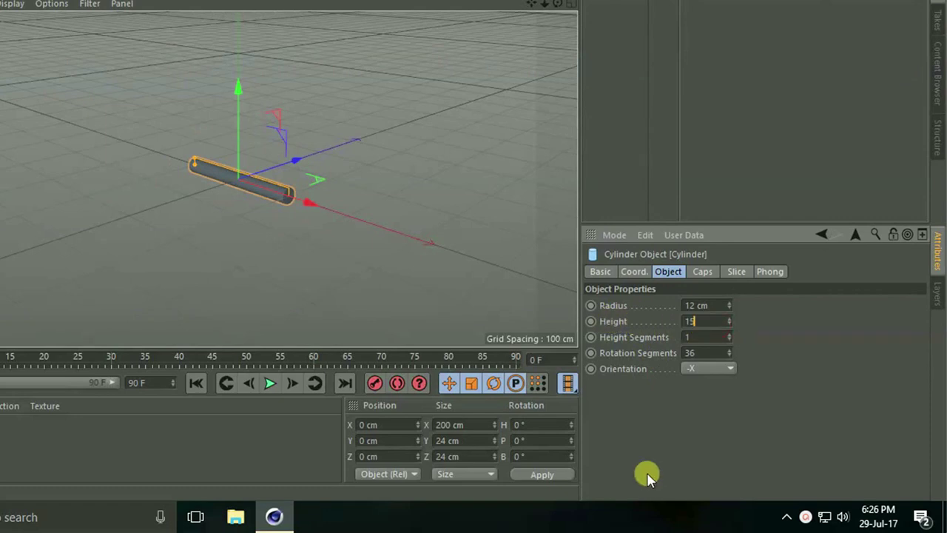
type("1500")
key("Return")
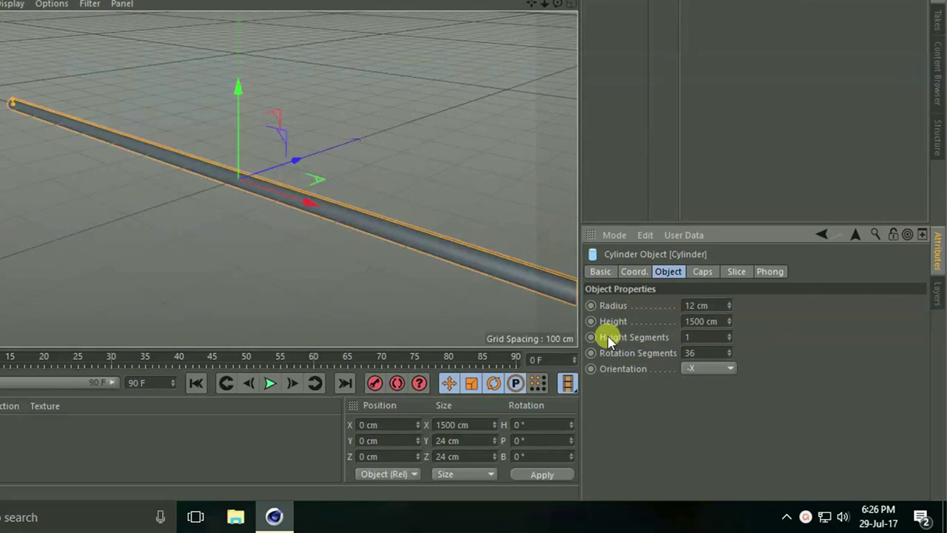
left_click(703, 338)
left_click(699, 353)
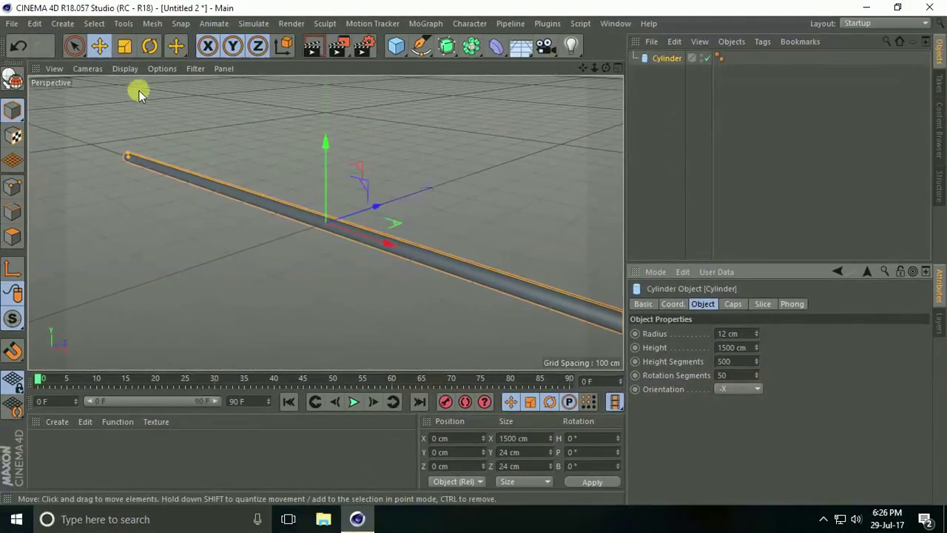
Switch the perspective viewport's display to Gouraud Shading (Lines) and view the cylinder's mesh up close
left_click(13, 3)
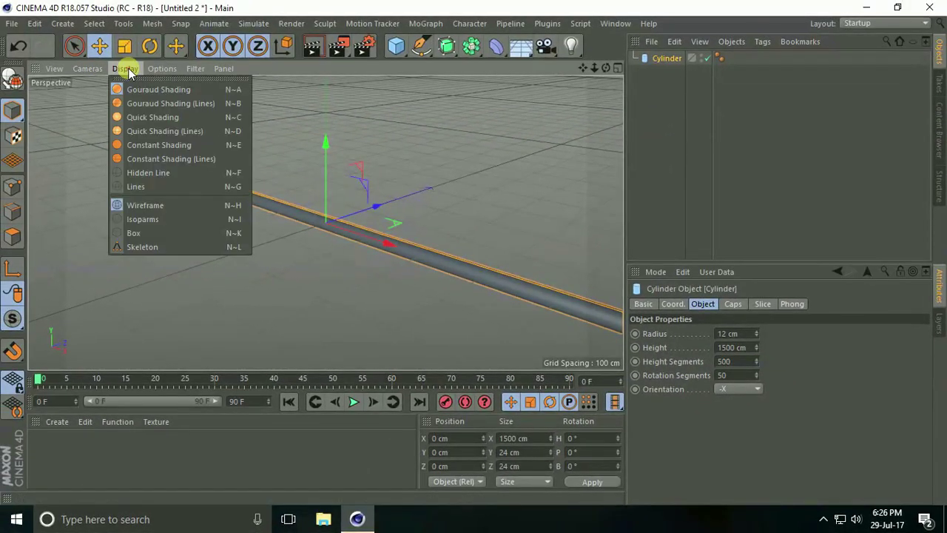
left_click(148, 103)
right_click_drag(432, 241, 511, 239, "alt")
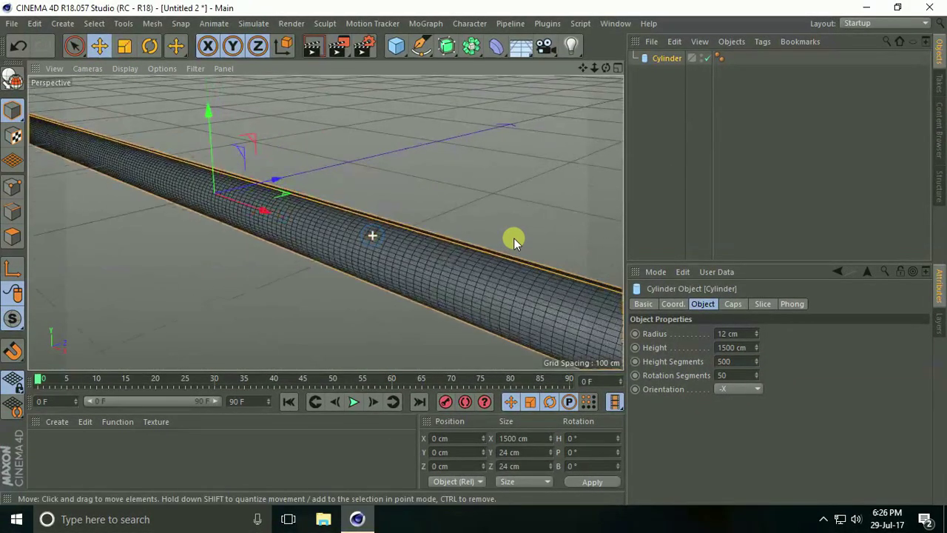
left_click_drag(511, 239, 417, 278, "alt")
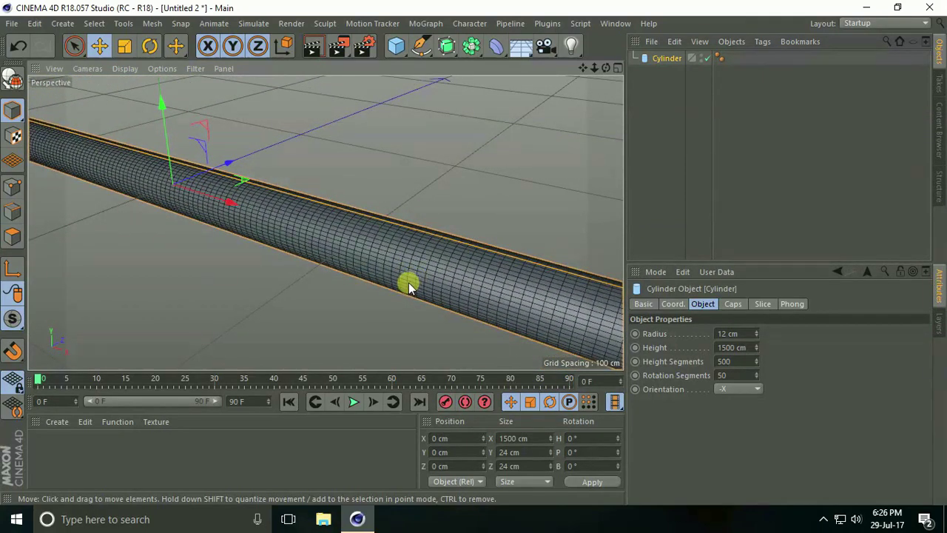
In the Right view, duplicate the cylinder and move the copy beside the original to about -25 cm in Z
middle_click(381, 272)
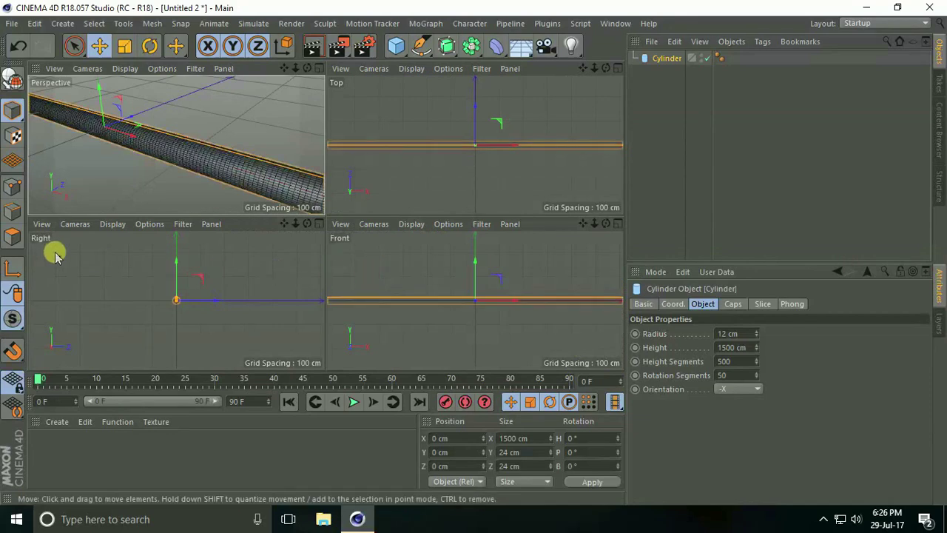
middle_click(170, 296)
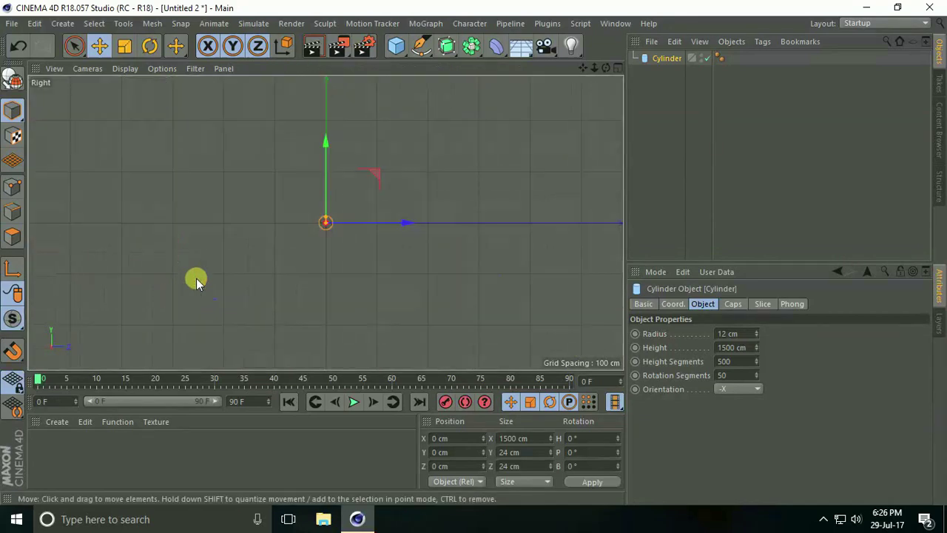
scroll(347, 226, "up", 10)
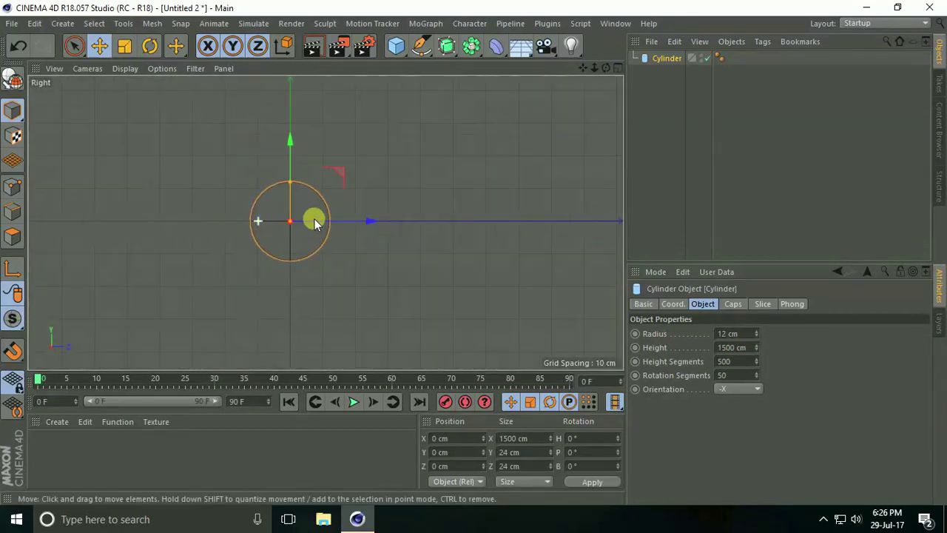
middle_click_drag(325, 221, 391, 225, "alt")
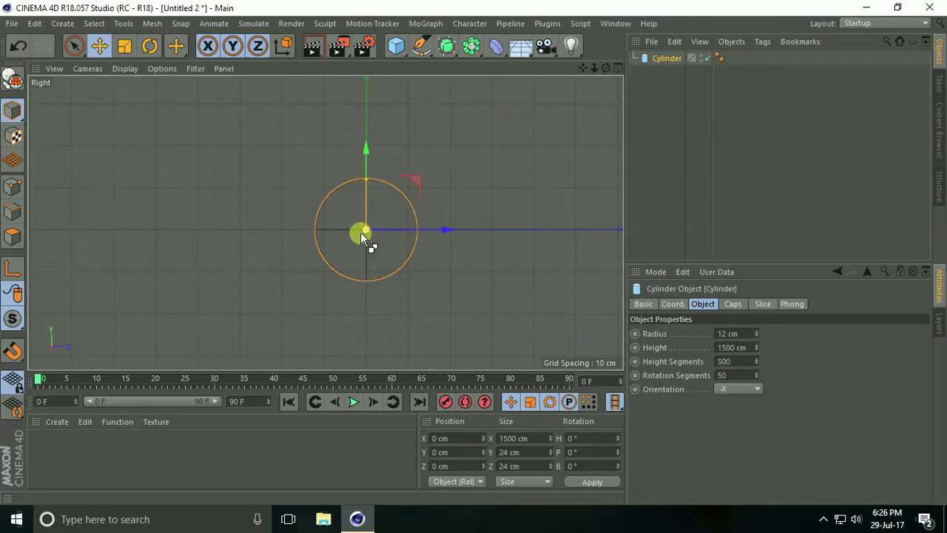
key("ctrl+c")
key("ctrl+v")
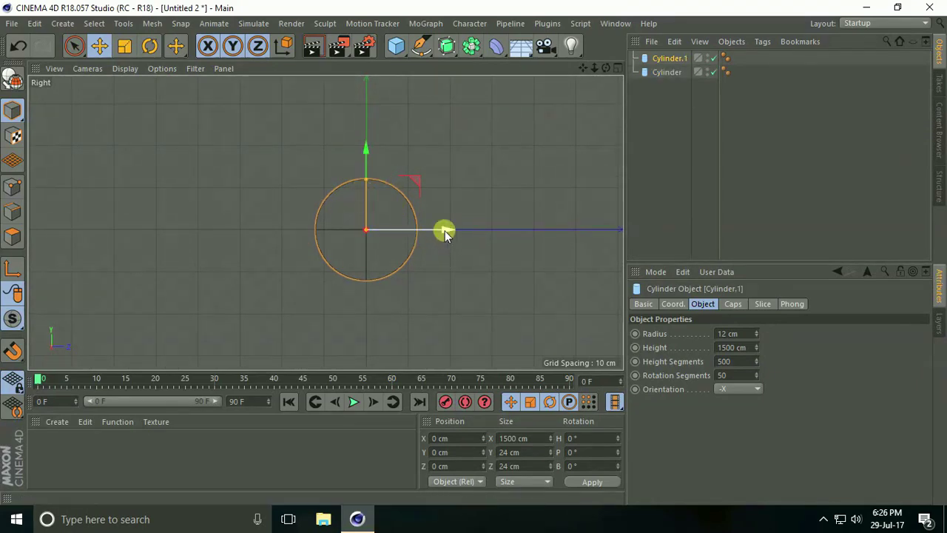
left_click_drag(444, 230, 338, 238)
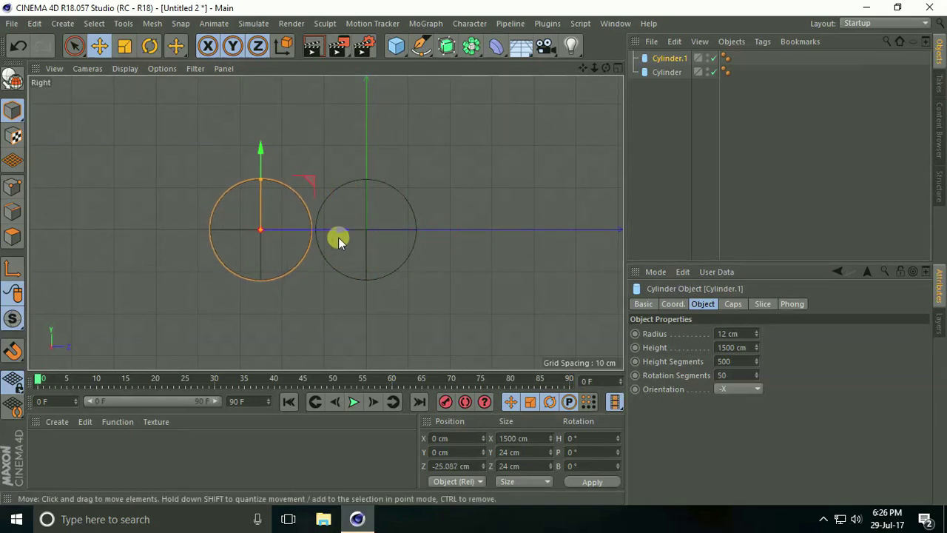
Duplicate the cylinder again, place the copy above and between the other two at about Y 21.5 cm, Z -12.4 cm, and return to Perspective
key("ctrl+c")
key("ctrl+v")
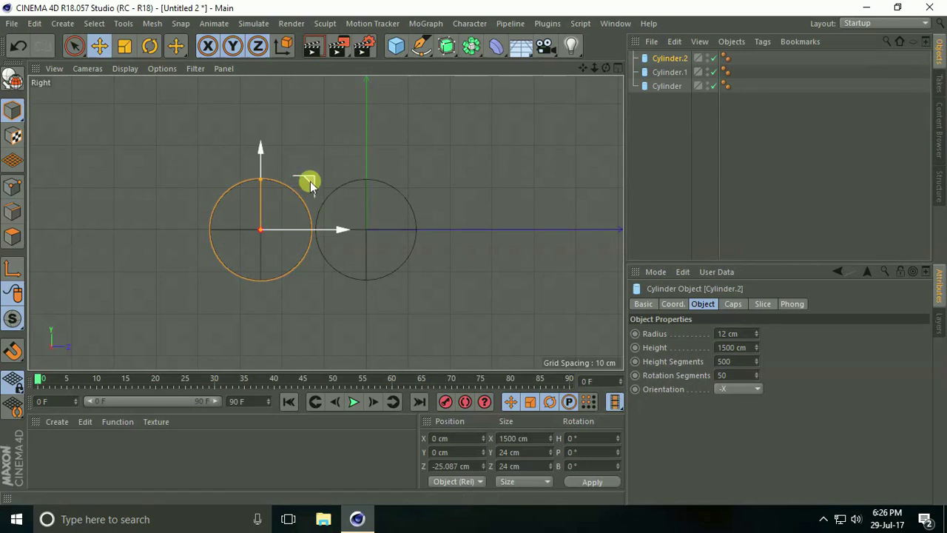
left_click_drag(310, 182, 363, 91)
middle_click(342, 246)
middle_click(108, 115)
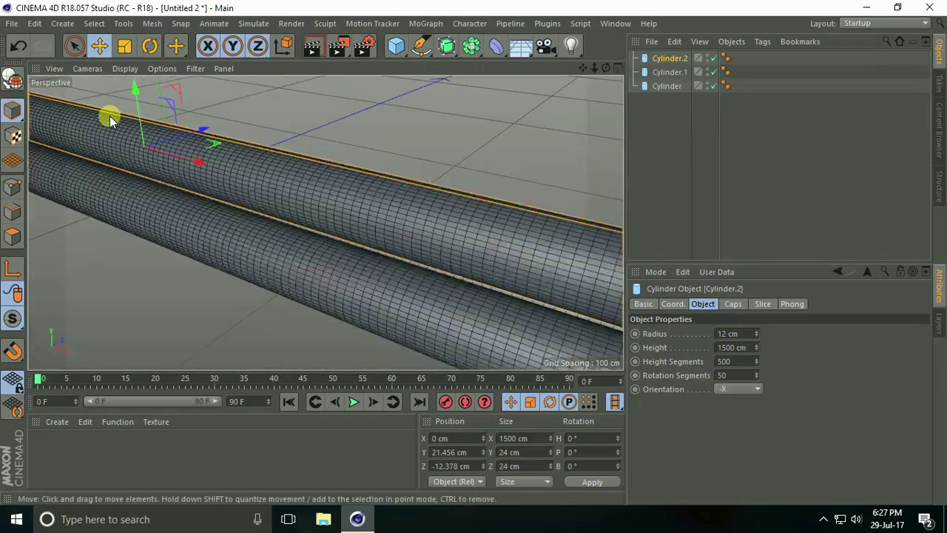
left_click_drag(318, 230, 359, 248, "alt")
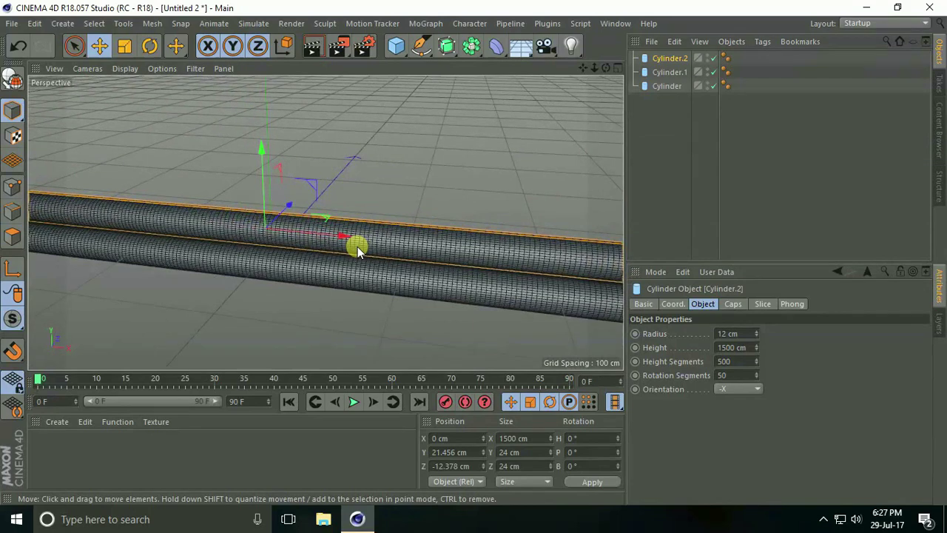
Create a new material and set its color to bright green with hue 116°, saturation 100% and value 100%
left_click(53, 426)
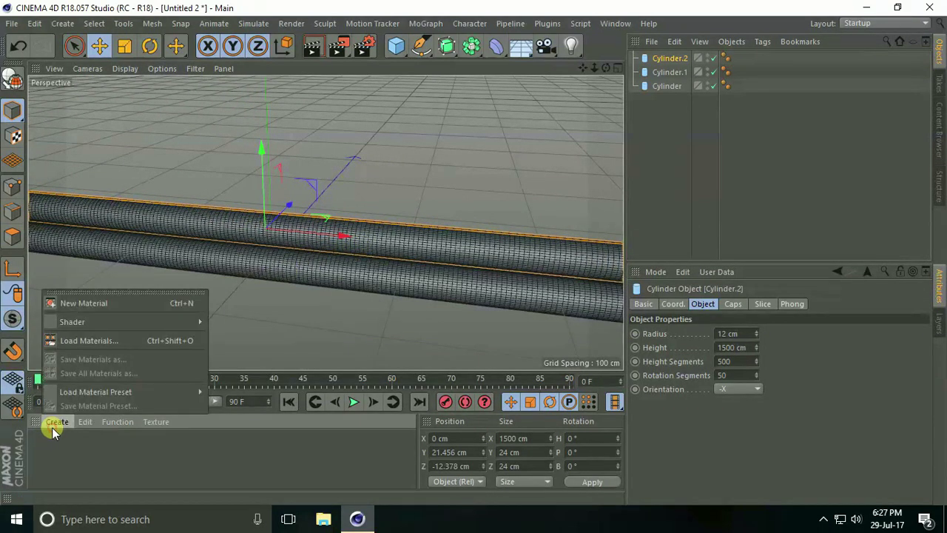
left_click(76, 302)
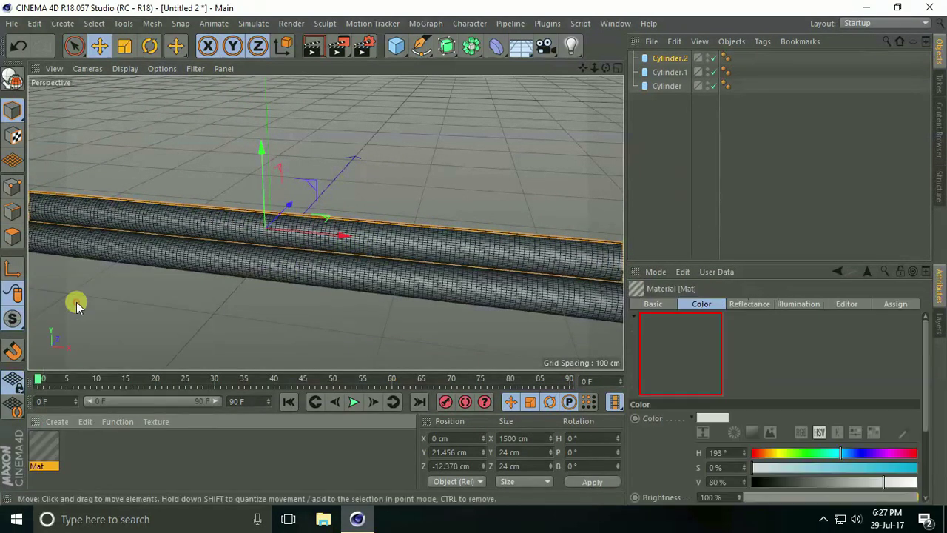
double_click(44, 442)
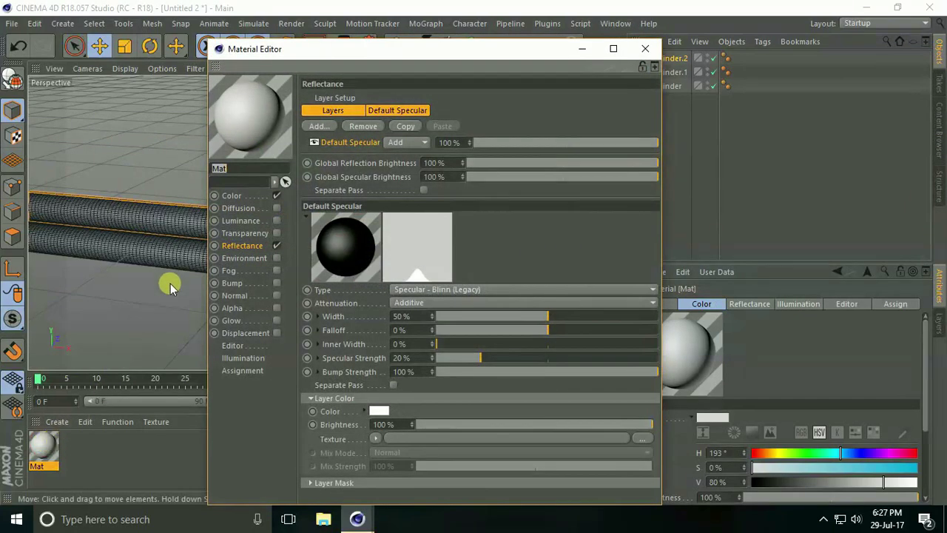
left_click(230, 195)
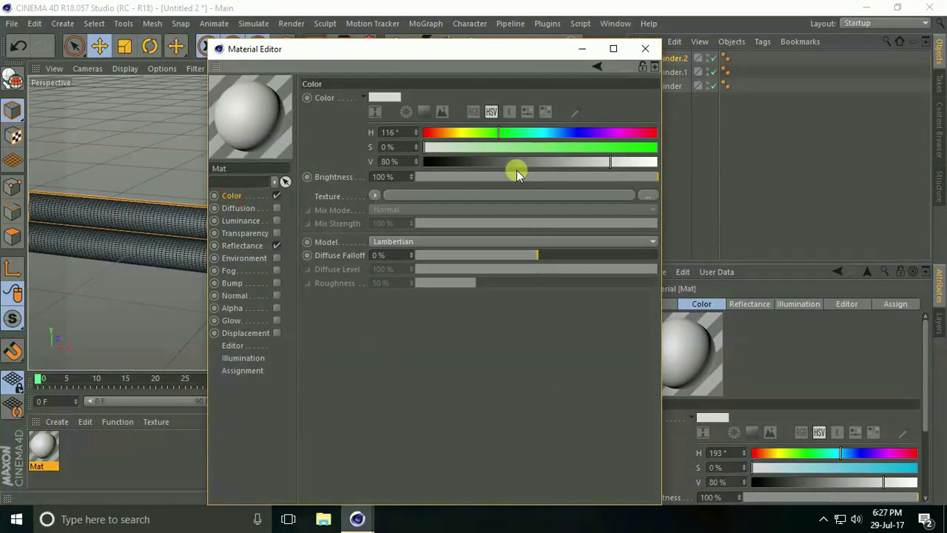
left_click_drag(515, 145, 713, 172)
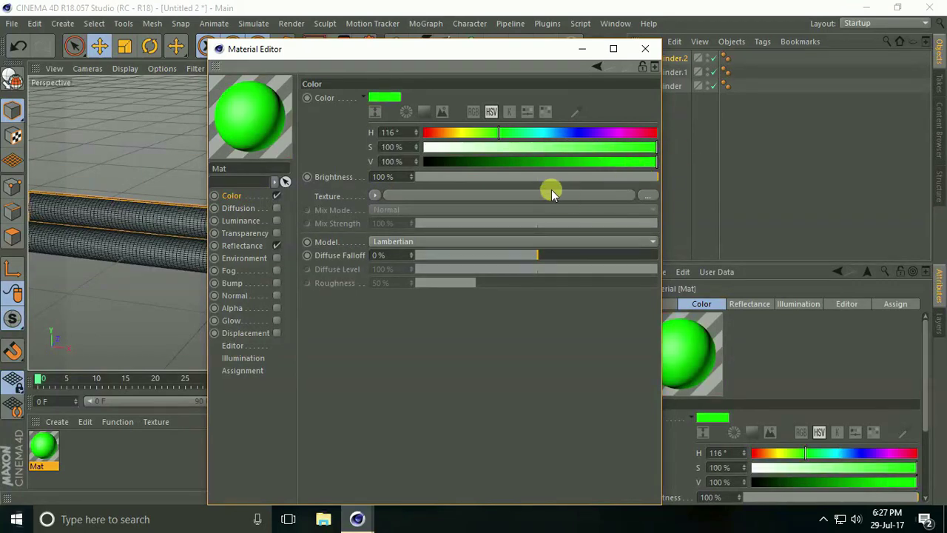
Add a Reflection (Legacy) layer to the green material's reflectance with its layer color brightness at 30%, and close the Material Editor
left_click(236, 245)
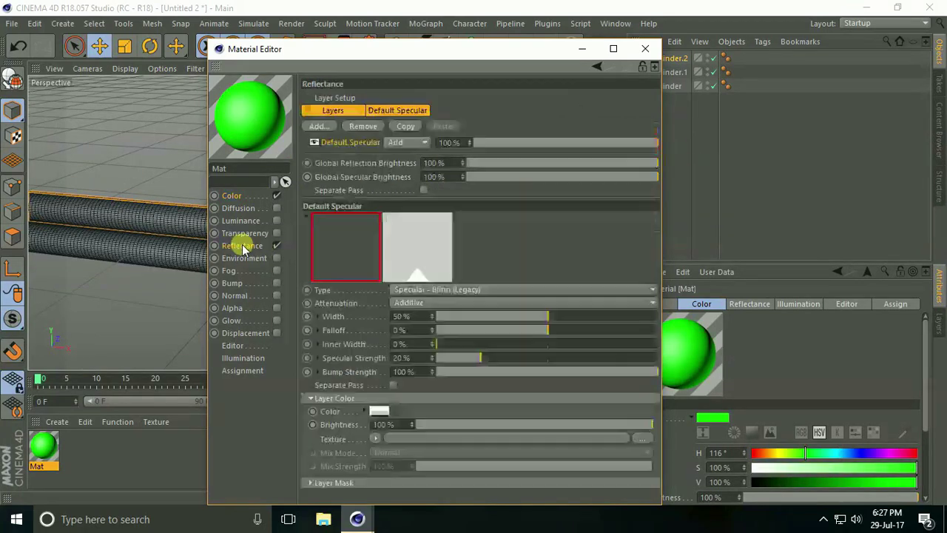
left_click(316, 127)
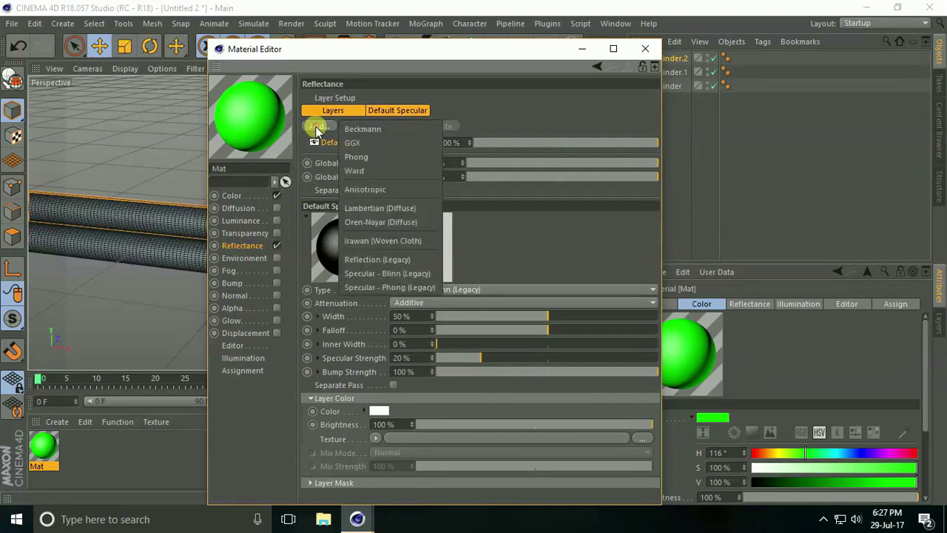
left_click(403, 259)
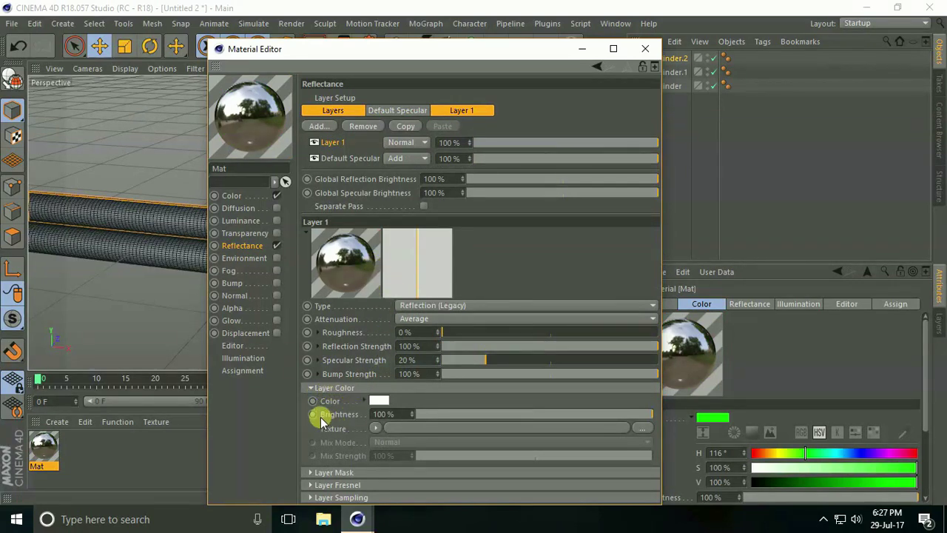
left_click(385, 415)
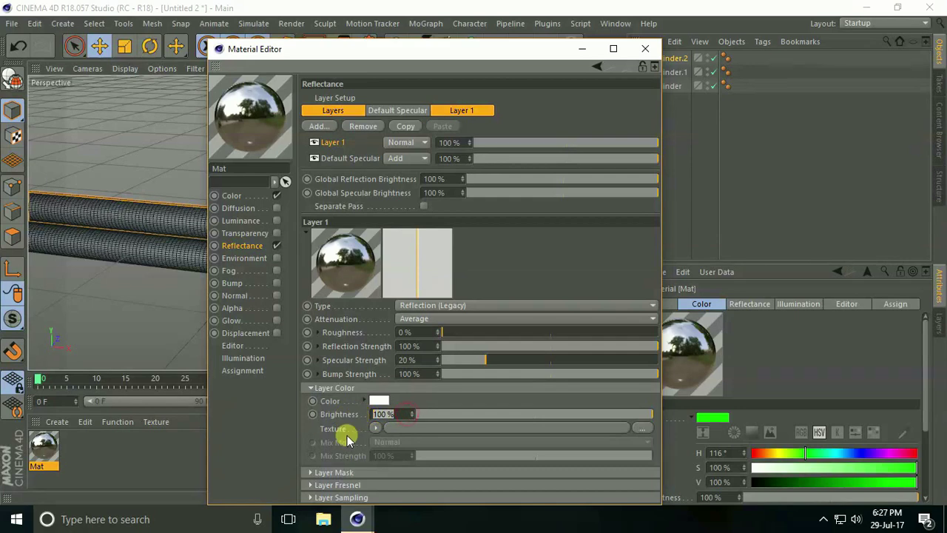
type("30")
key("Return")
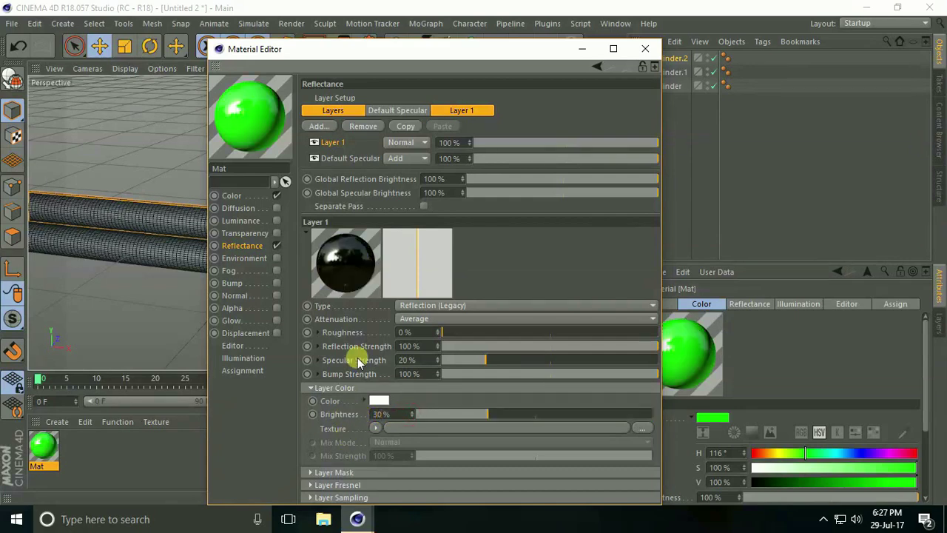
left_click(645, 49)
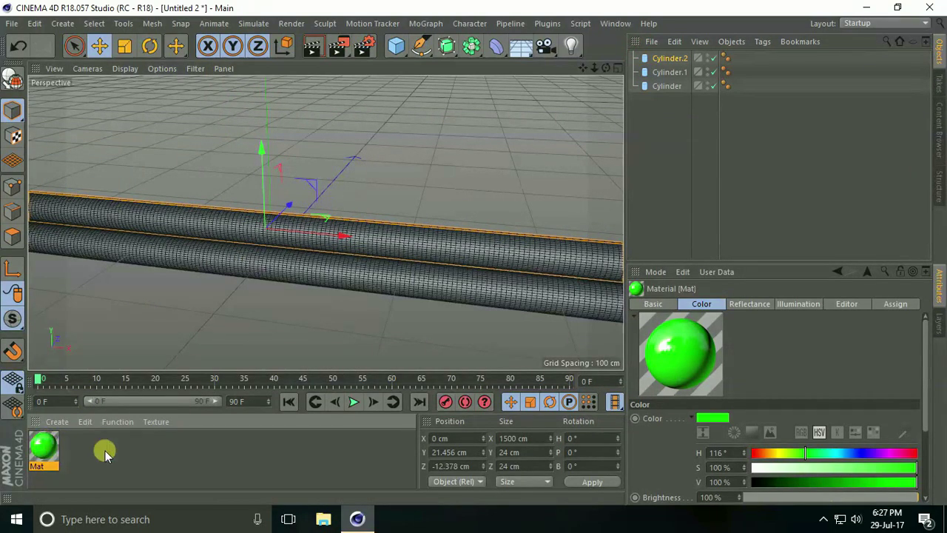
Duplicate the green material and set the hue of one of the two to 190° for a cyan-blue color
key("ctrl+v")
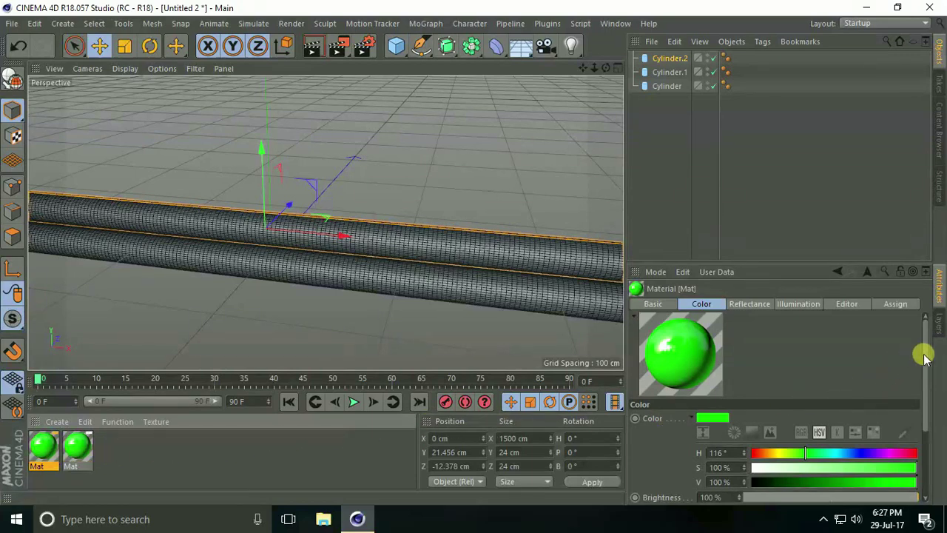
left_click_drag(924, 353, 924, 381)
left_click(843, 396)
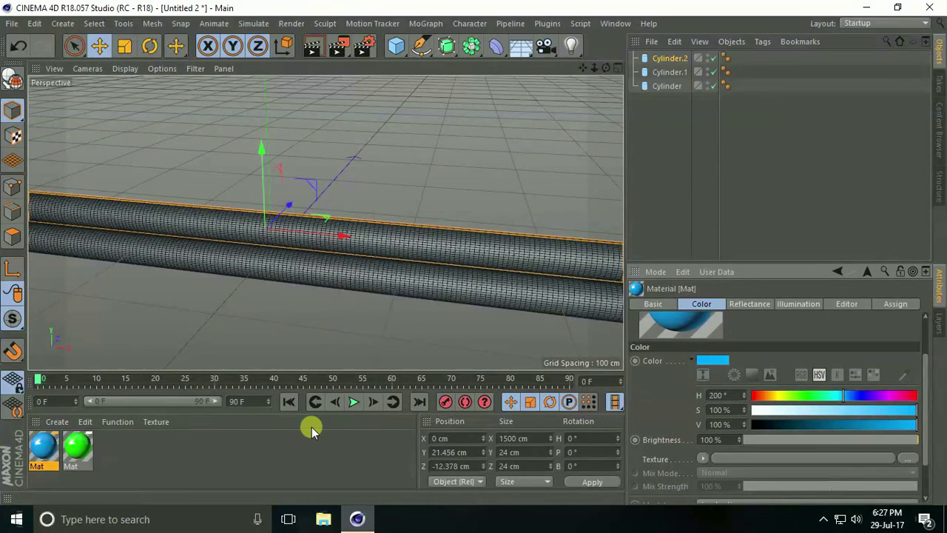
left_click(838, 395)
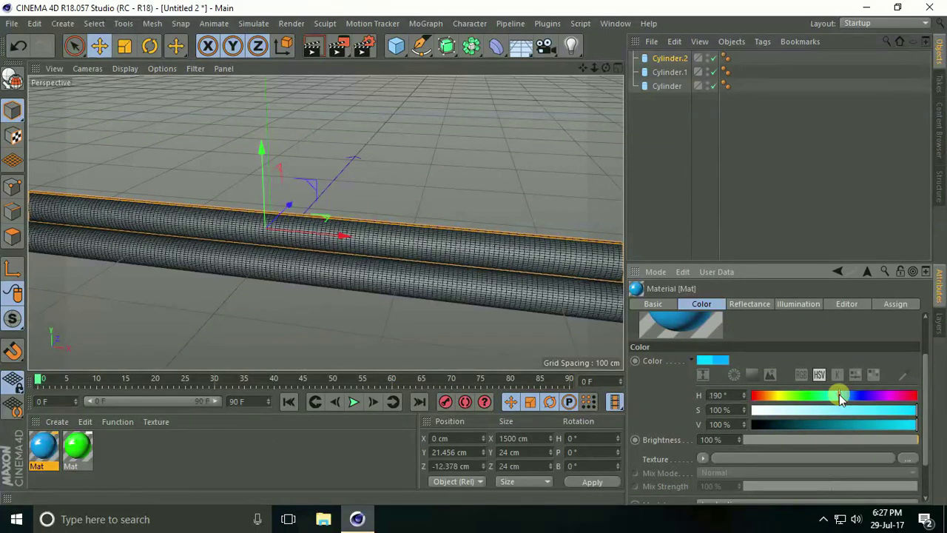
Duplicate the cyan-blue material and set the copy's color saturation to 0% to make it white
left_click(46, 452)
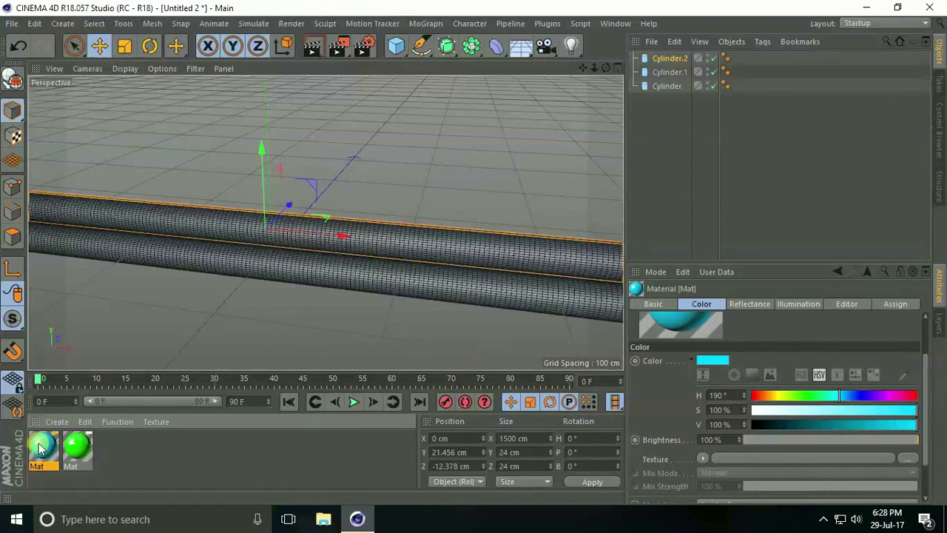
key("ctrl+c")
key("ctrl+v")
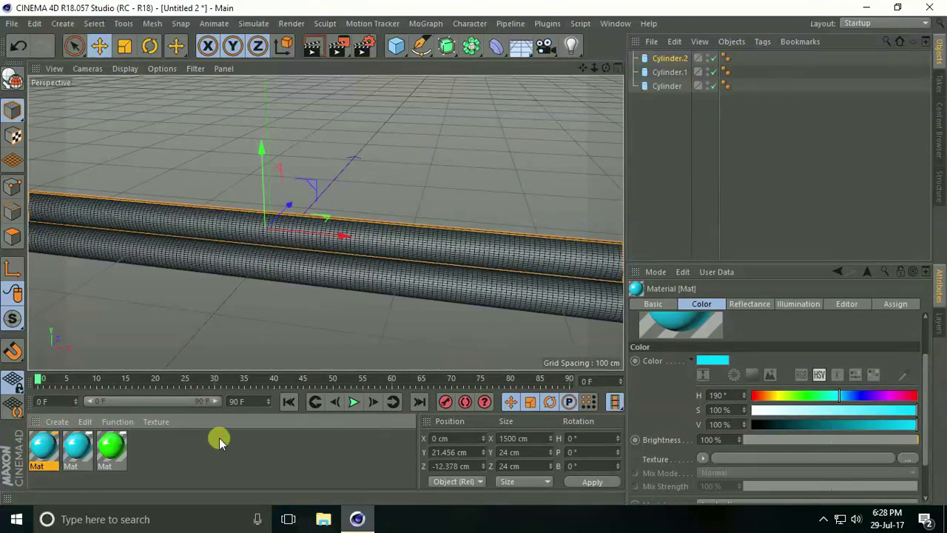
left_click_drag(810, 414, 750, 414)
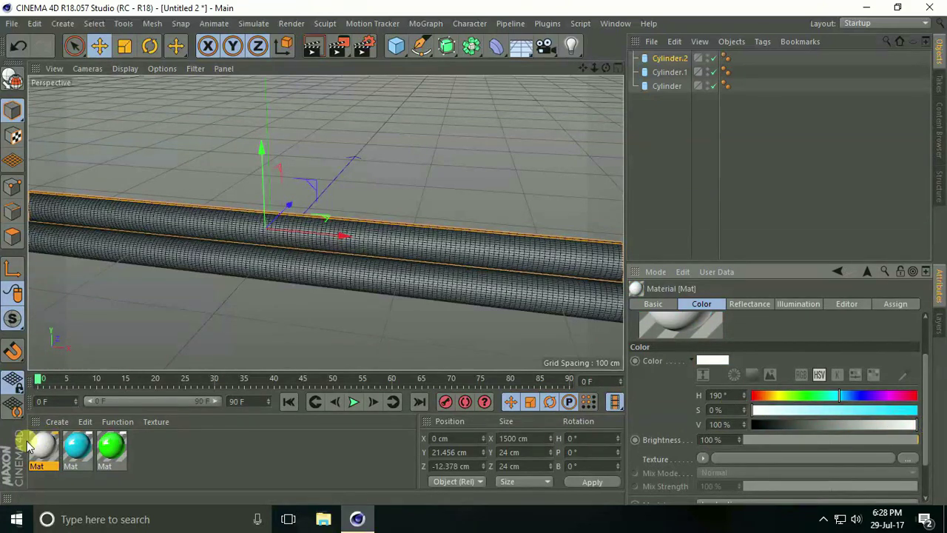
Apply the green material to Cylinder.2, the cyan-blue one to Cylinder.1 and the white one to Cylinder
left_click_drag(122, 448, 366, 233)
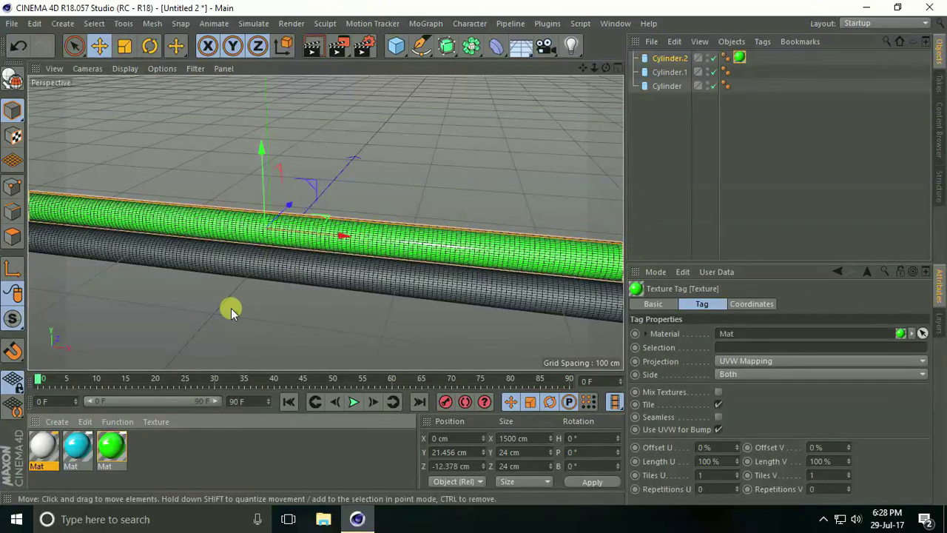
left_click_drag(80, 444, 222, 270)
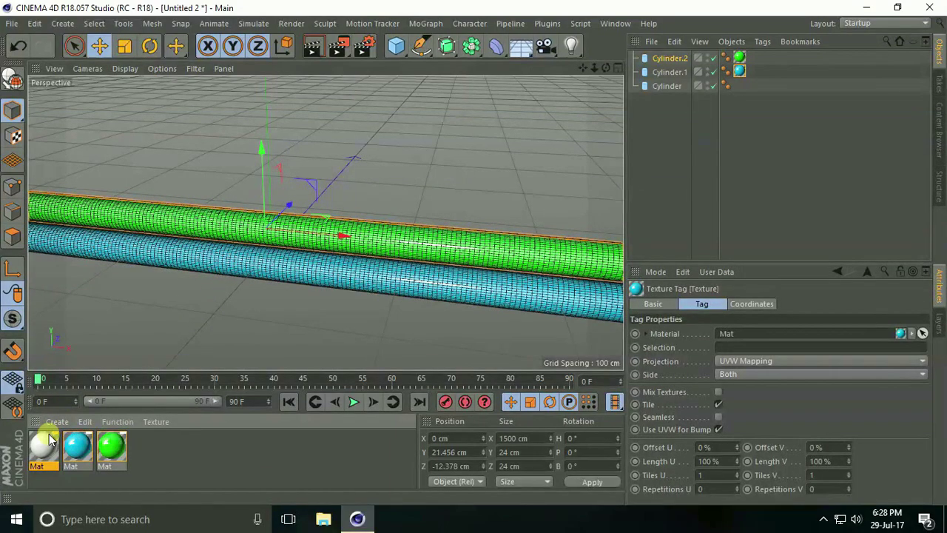
left_click_drag(584, 145, 664, 87)
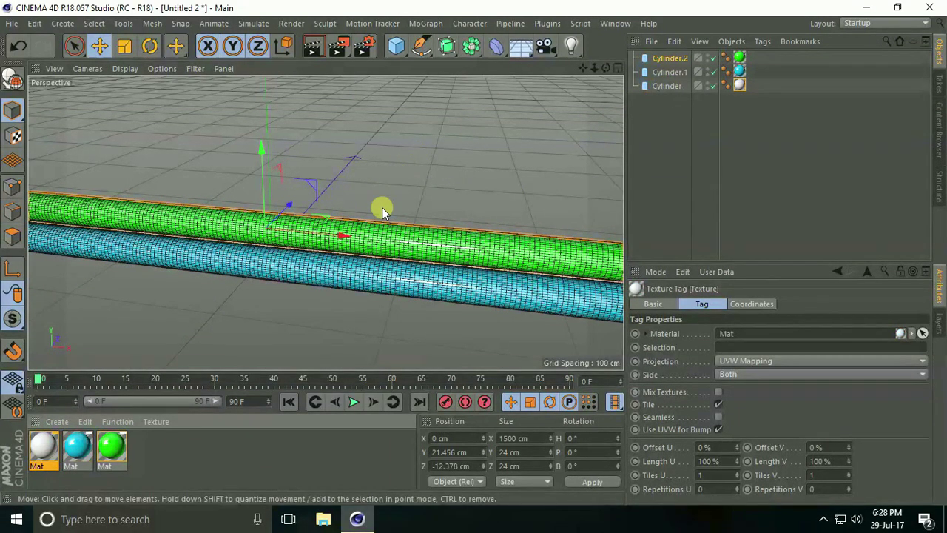
Group the three cylinders under a null object and rename it Wire
left_click_drag(382, 207, 393, 240, "alt")
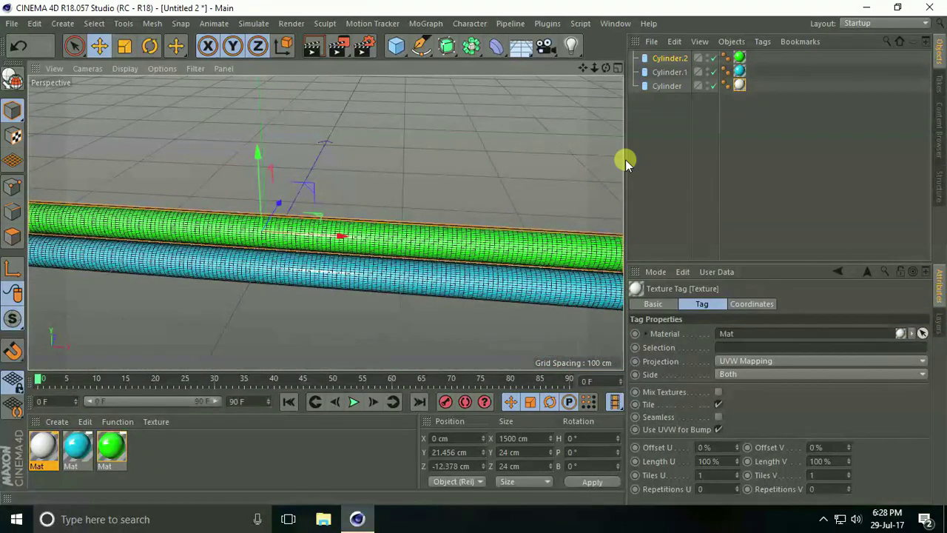
left_click_drag(687, 58, 637, 119)
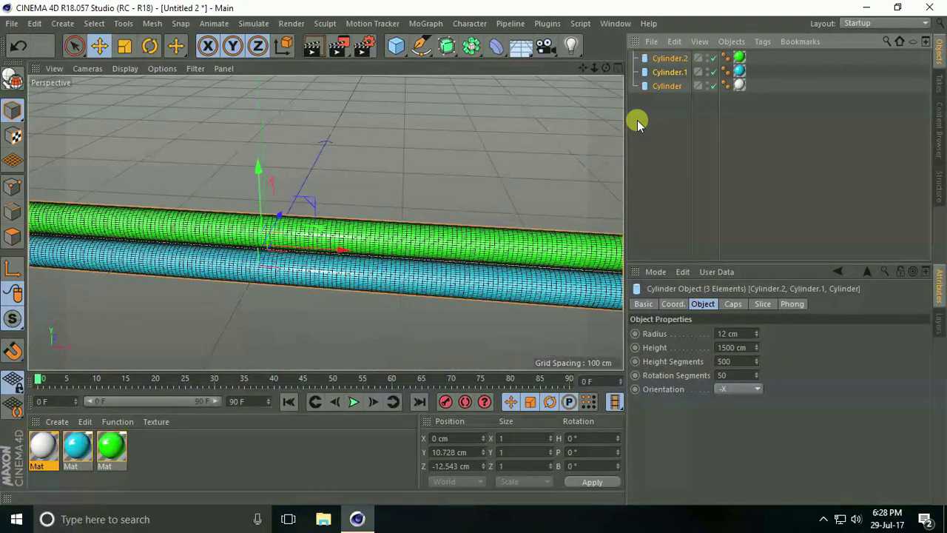
key("alt+g")
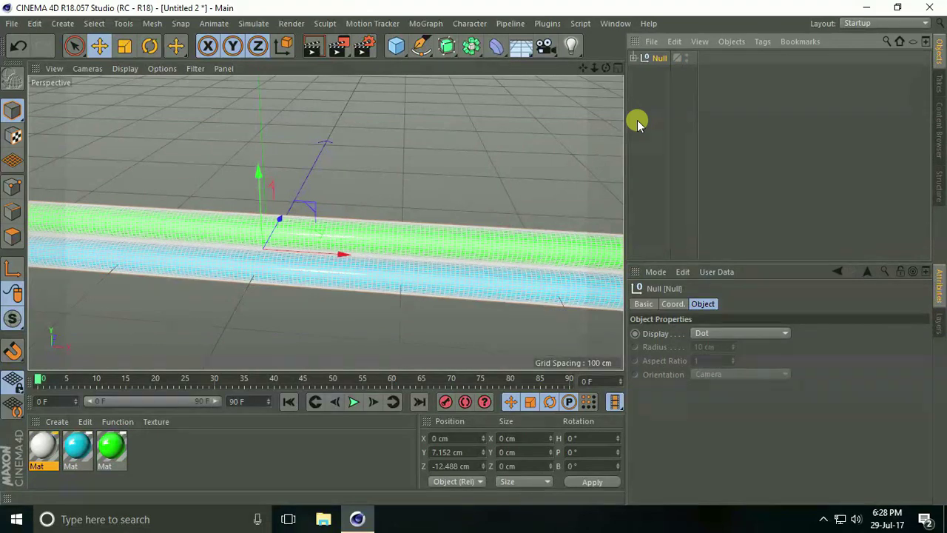
double_click(660, 58)
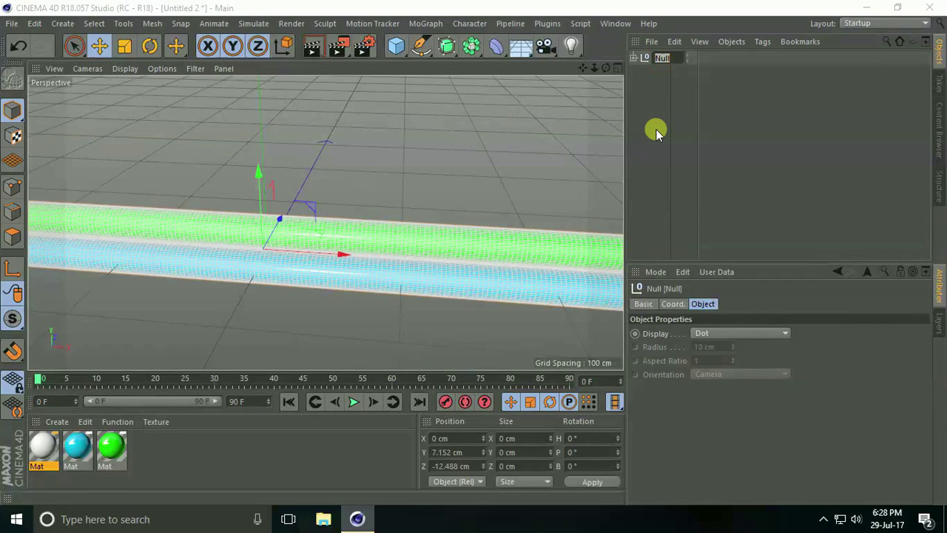
type("Wire")
key("Return")
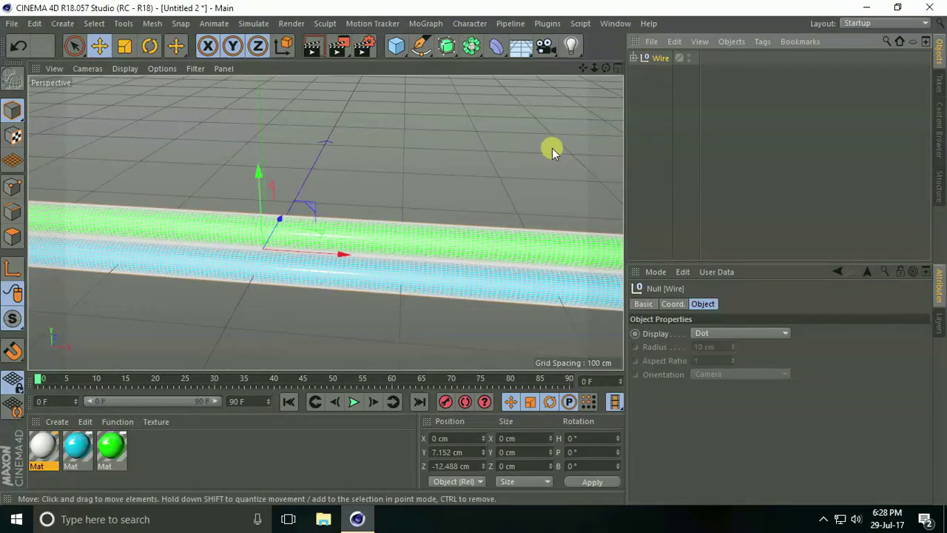
Add a Twist deformer and scale its box down uniformly to about 105.5 cm
left_click(495, 46)
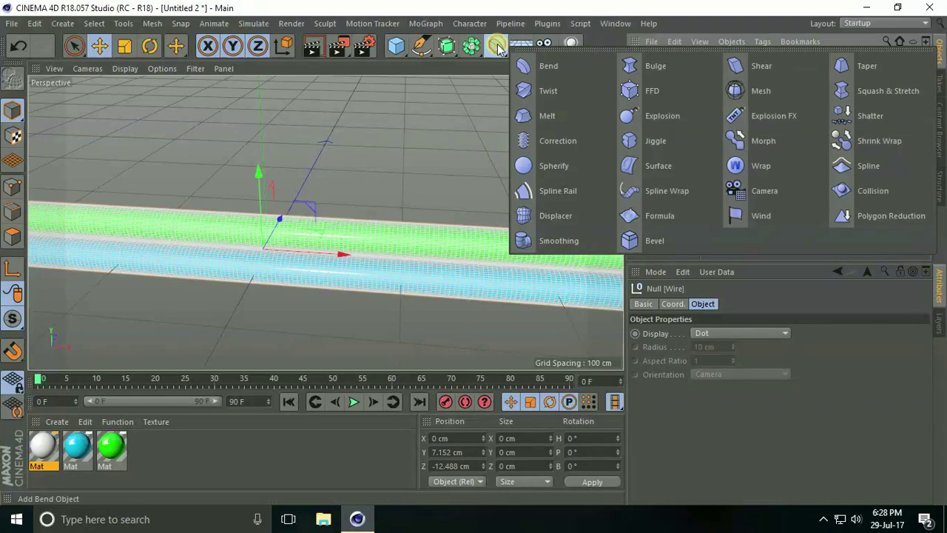
left_click(564, 91)
left_click_drag(542, 123, 335, 175, "alt")
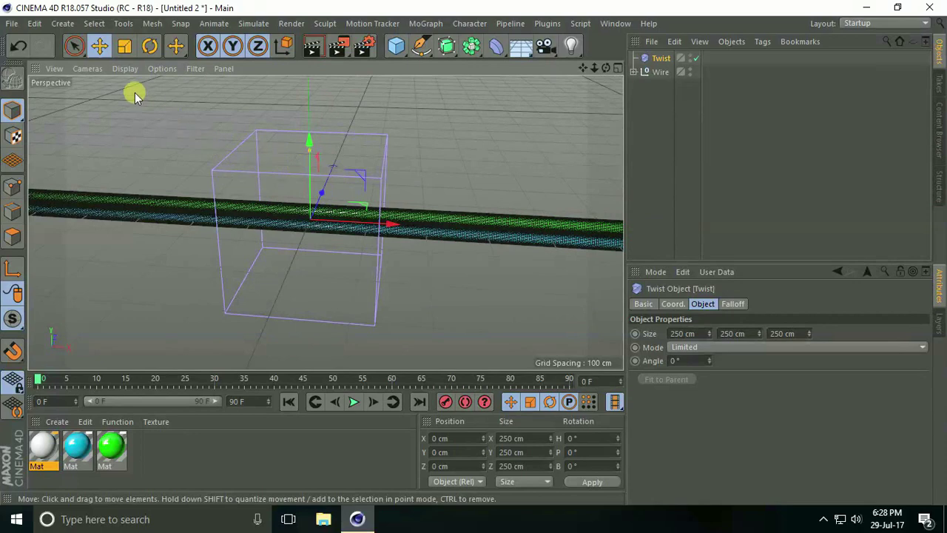
left_click(124, 46)
left_click_drag(437, 129, 160, 253)
scroll(311, 210, "up", 3)
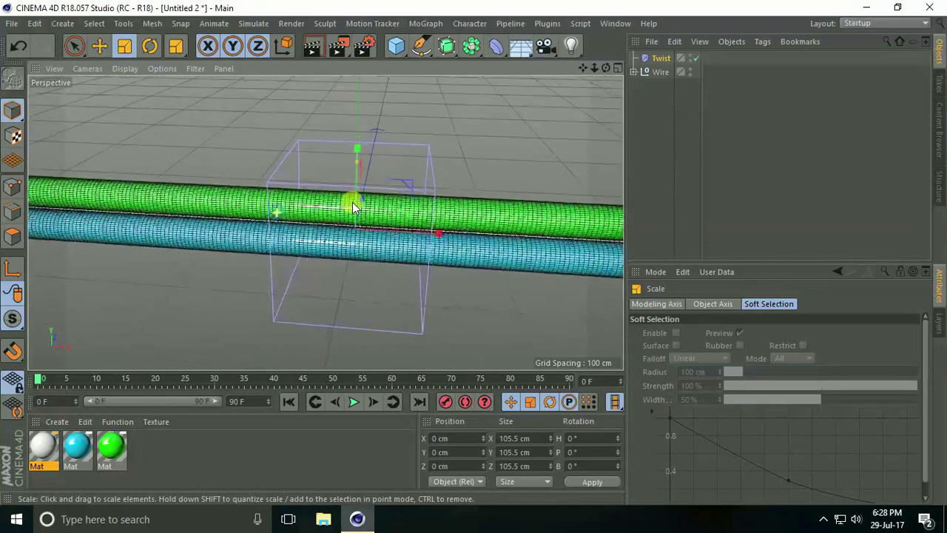
Set the Twist deformer's bank (B) rotation to 90°
scroll(363, 217, "down", 1)
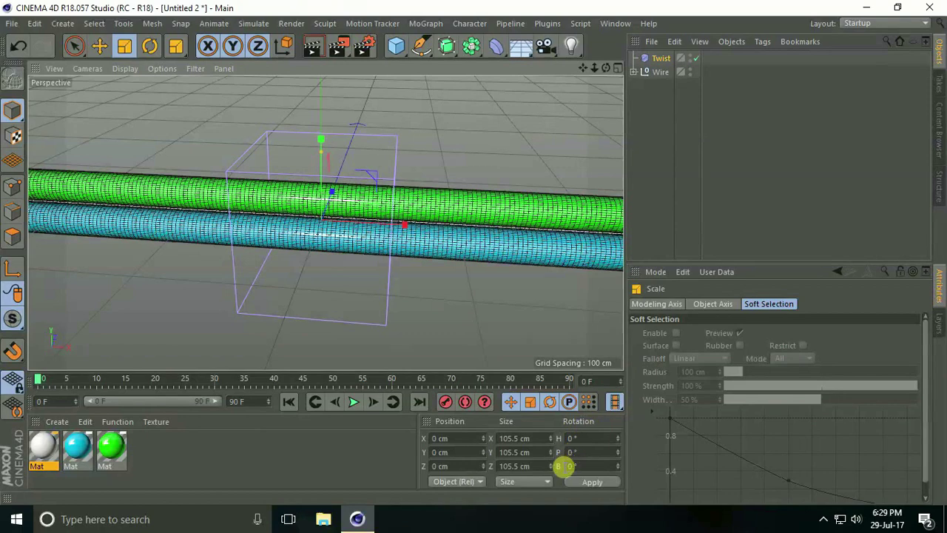
left_click(562, 466)
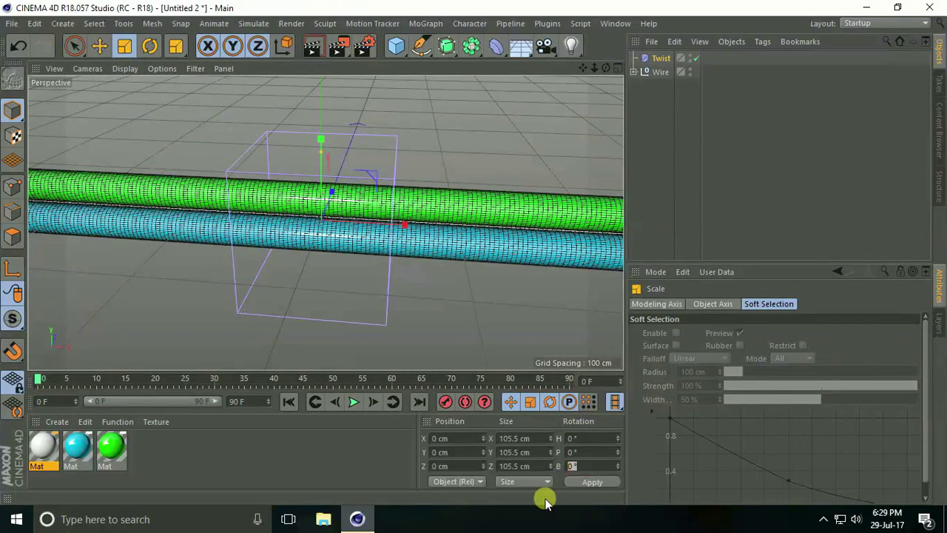
type("90")
key("Return")
left_click(584, 466)
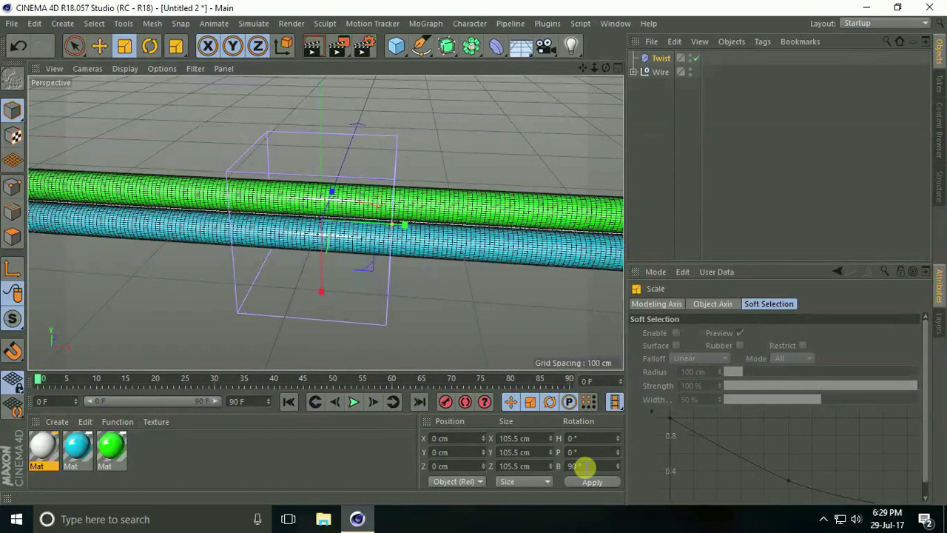
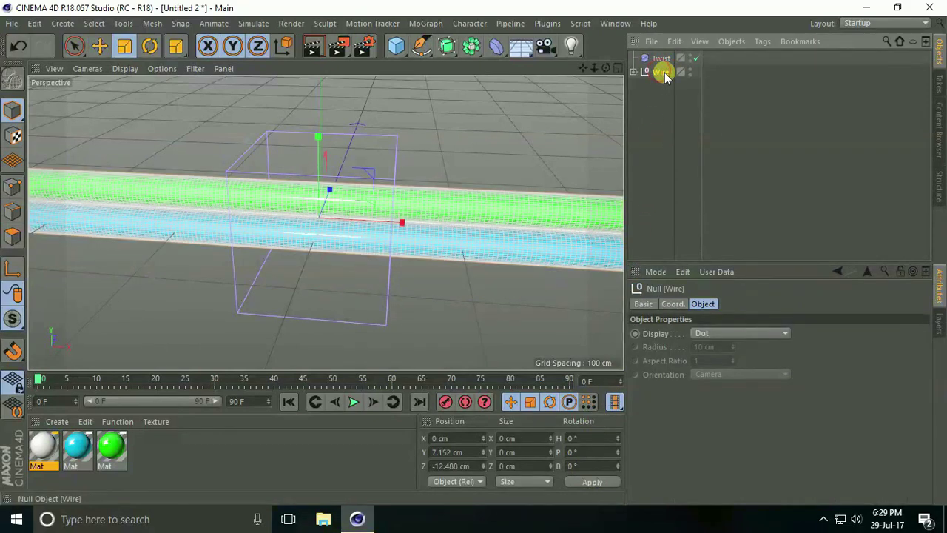
Expand the Wire group and place the Twist deformer inside it, above the cylinders
left_click(633, 71)
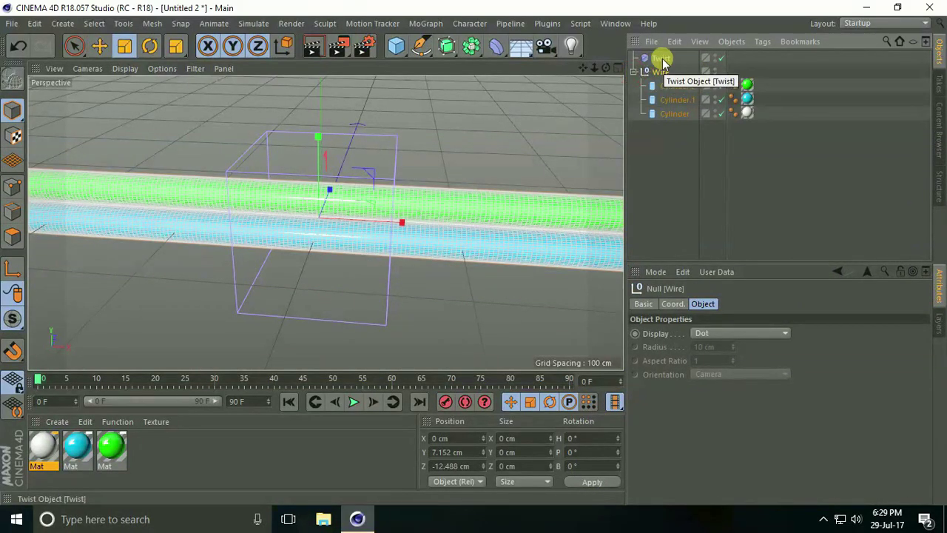
left_click_drag(662, 59, 667, 81)
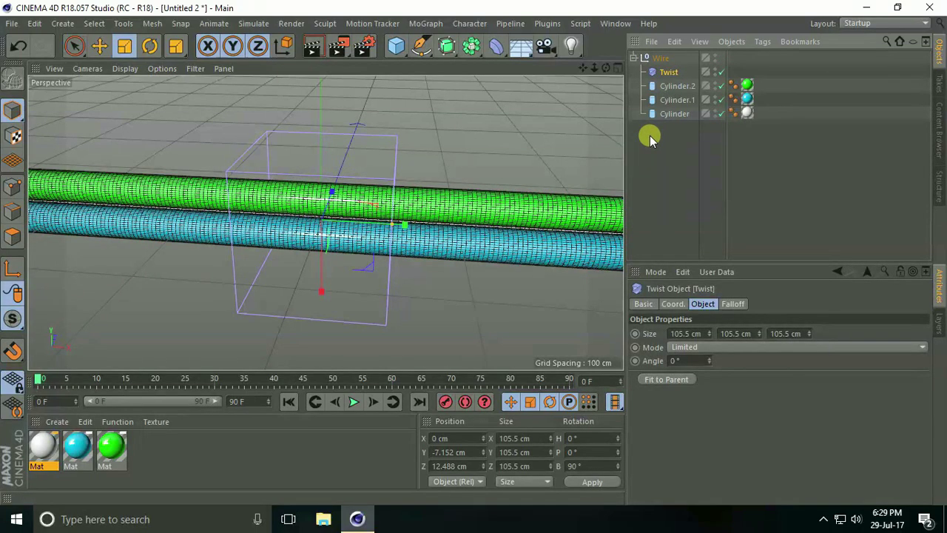
left_click(662, 112)
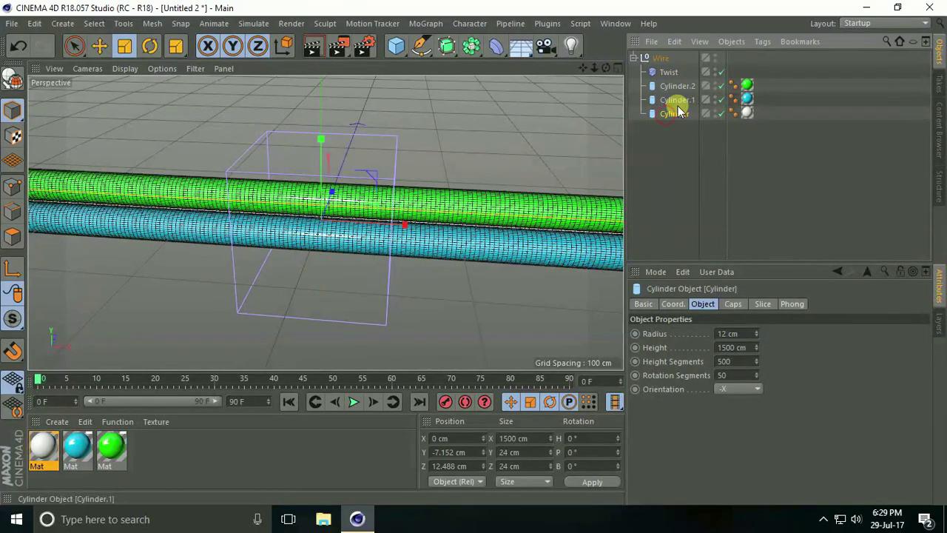
left_click(677, 86)
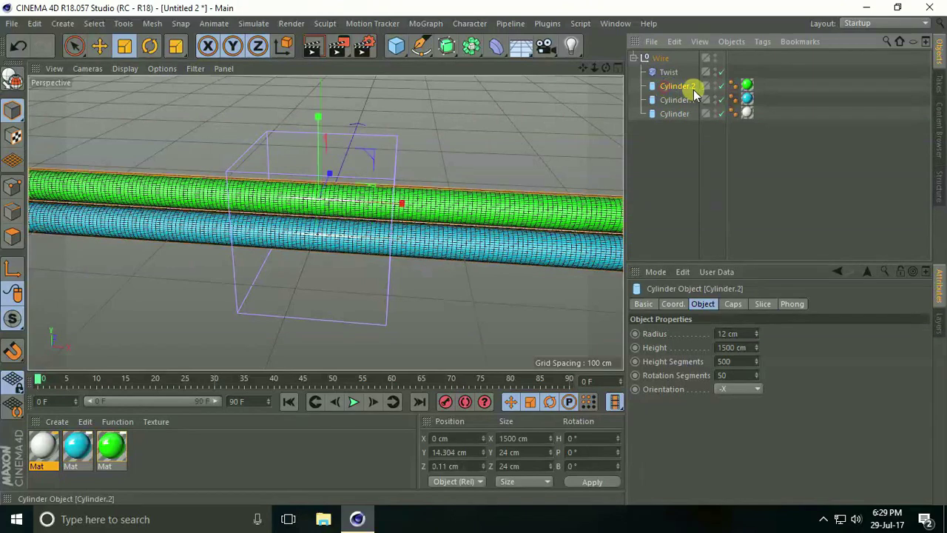
Set the Twist deformer's mode to Unlimited and its angle to 100°, and fit it to its parent
left_click(670, 72)
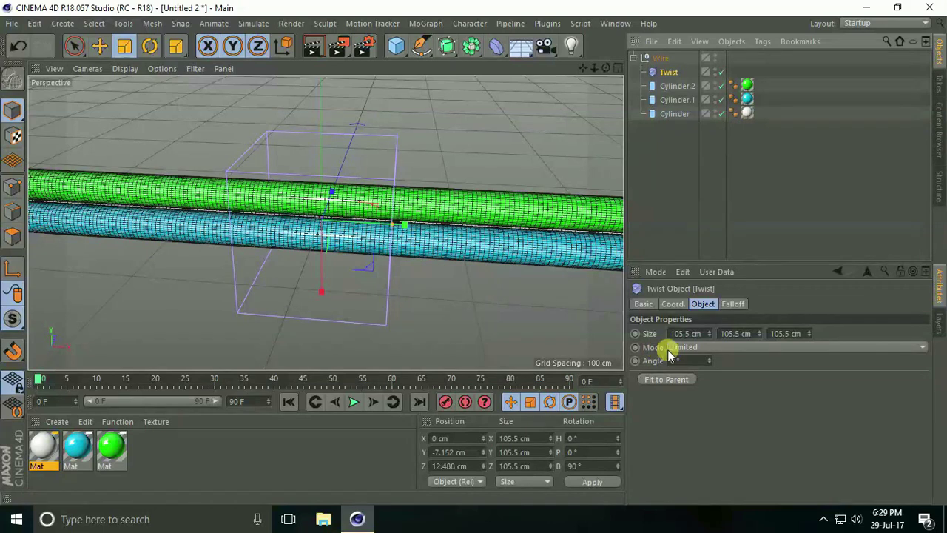
left_click(699, 346)
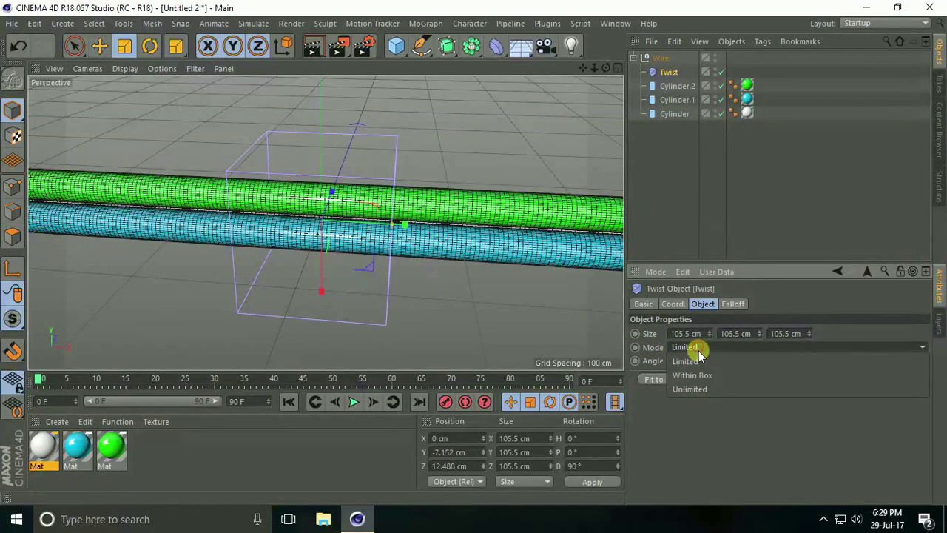
left_click(697, 389)
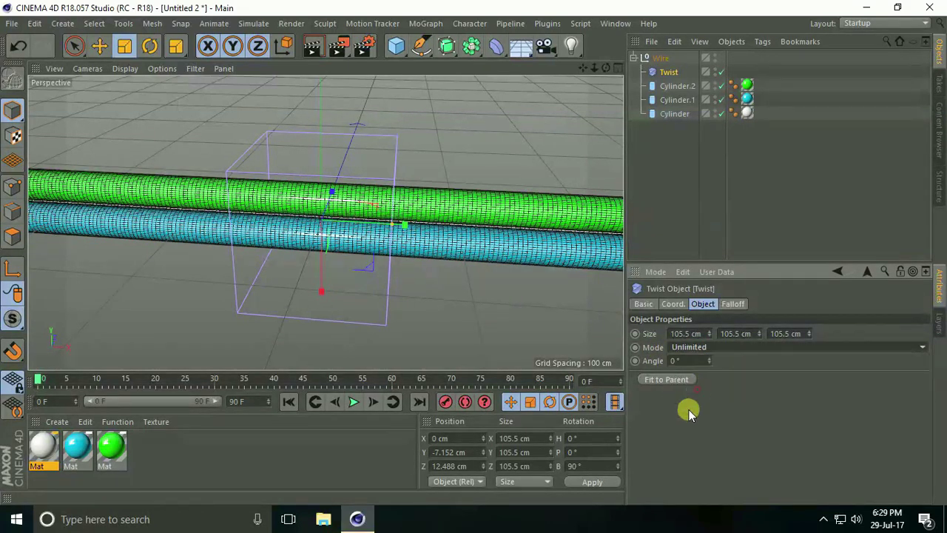
left_click(676, 360)
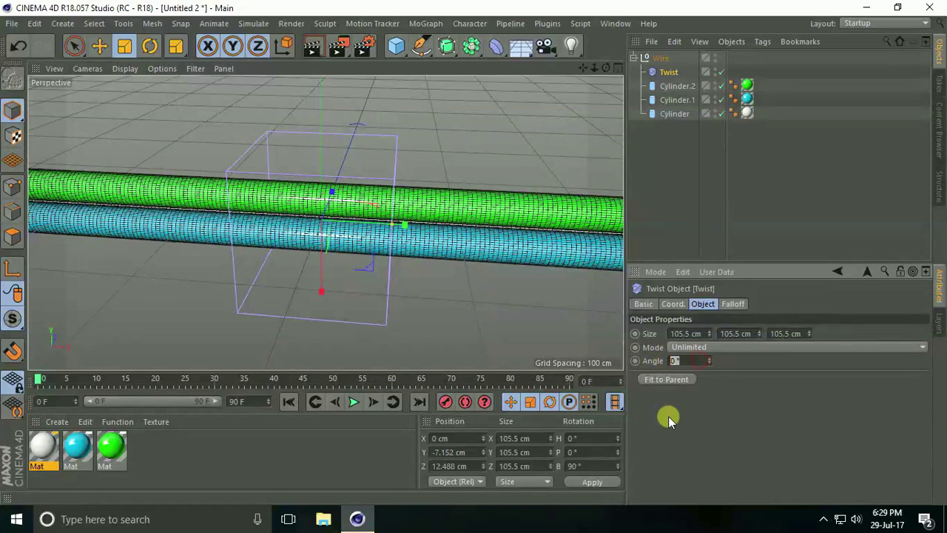
type("100")
key("Return")
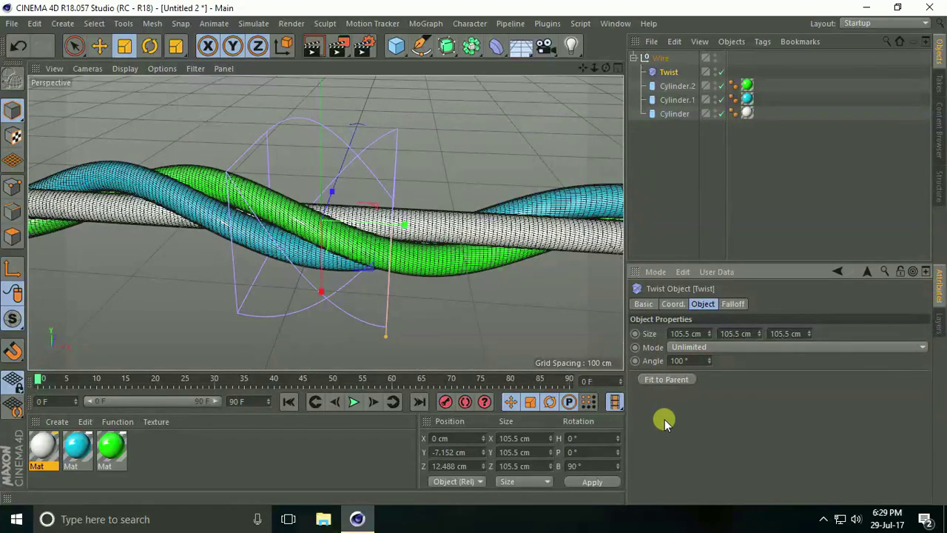
left_click(667, 379)
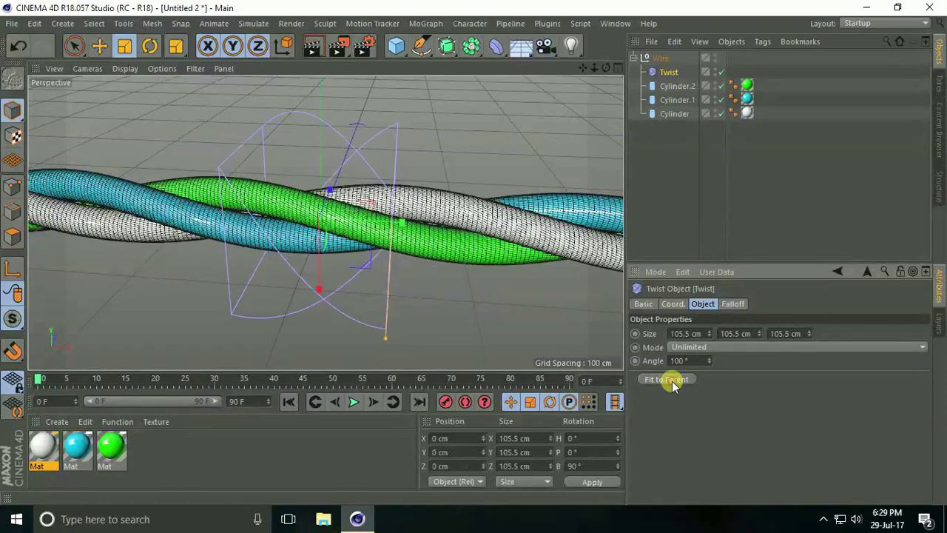
Switch the viewport display to Gouraud Shading without lines
left_click_drag(215, 165, 300, 236, "alt")
left_click(118, 66)
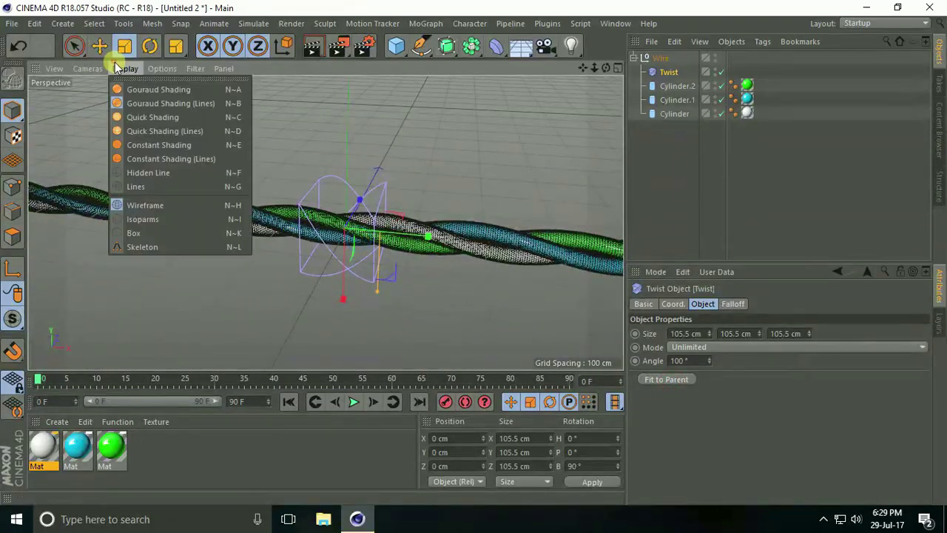
left_click(139, 90)
mouse_move(236, 236)
left_mouse_down("alt")
mouse_move(311, 230)
mouse_move(163, 205)
mouse_move(282, 210)
mouse_move(460, 247)
mouse_move(364, 246)
mouse_move(316, 234)
mouse_move(323, 249)
left_mouse_up("alt")
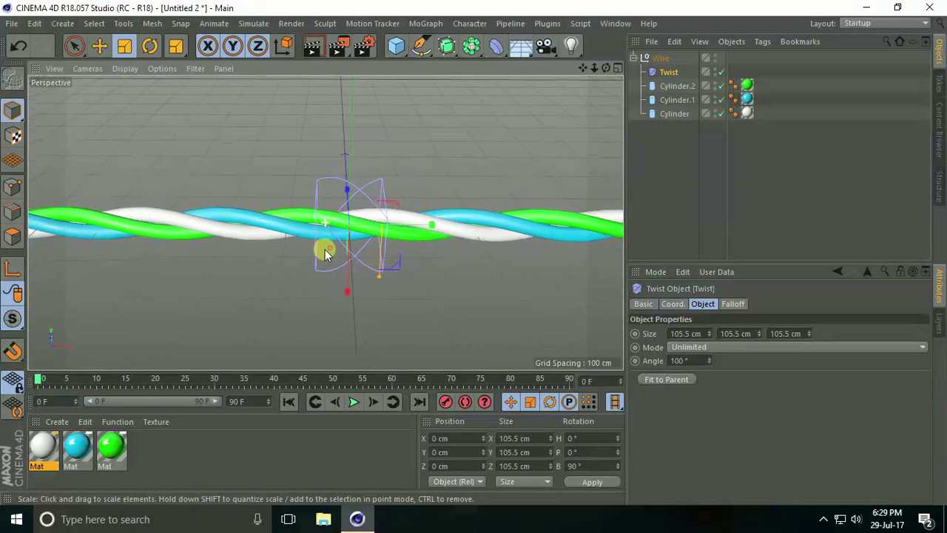
Collapse the Wire group and add a new cylinder around the twisted wires with its orientation set to -X
left_click(634, 58)
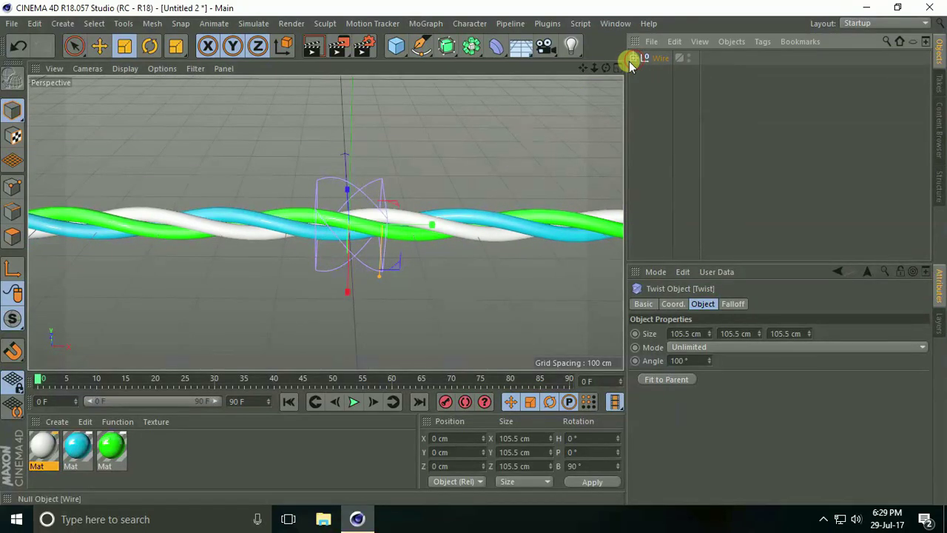
left_click(396, 47)
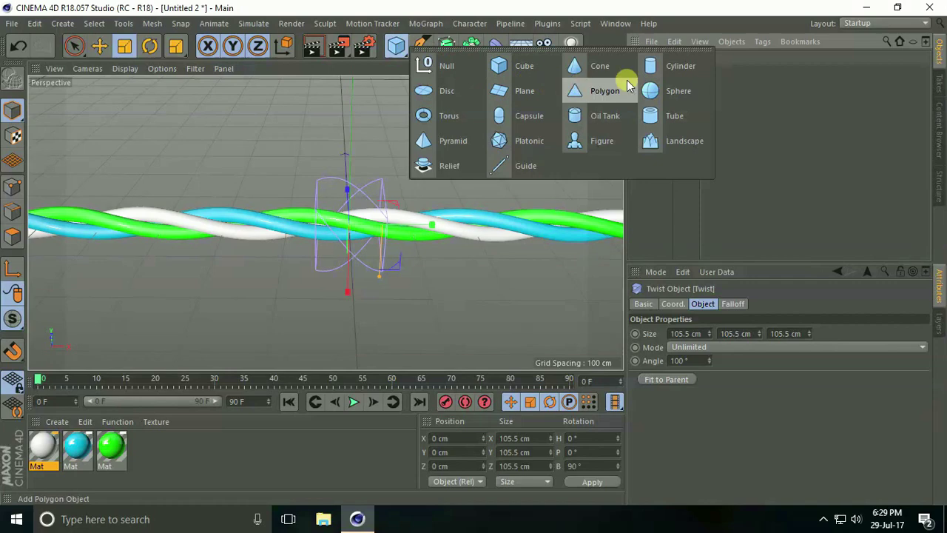
left_click(669, 67)
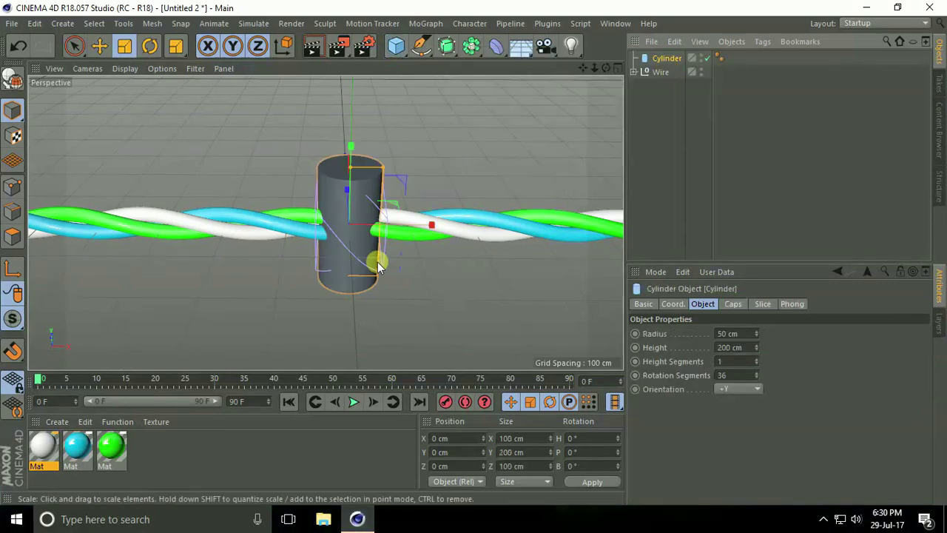
left_click(737, 389)
left_click(736, 419)
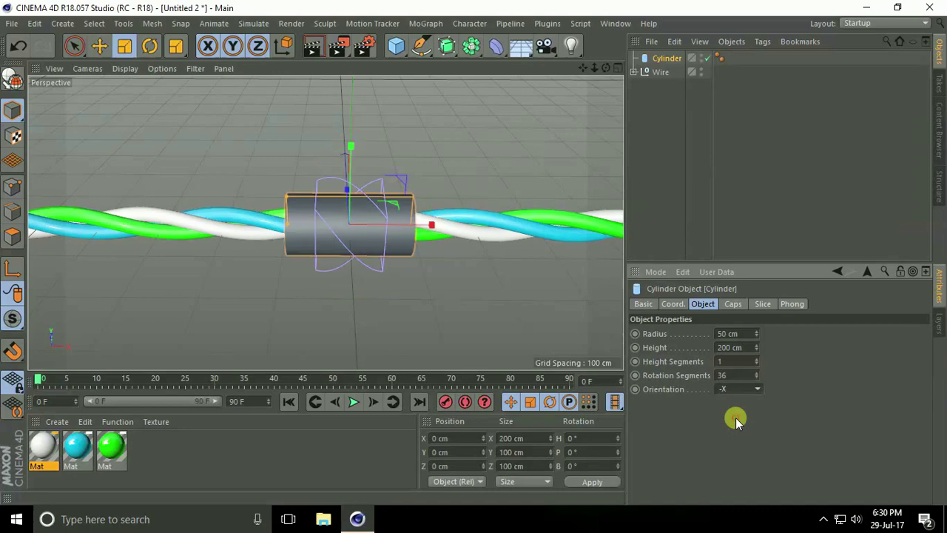
left_click_drag(402, 212, 291, 213, "alt")
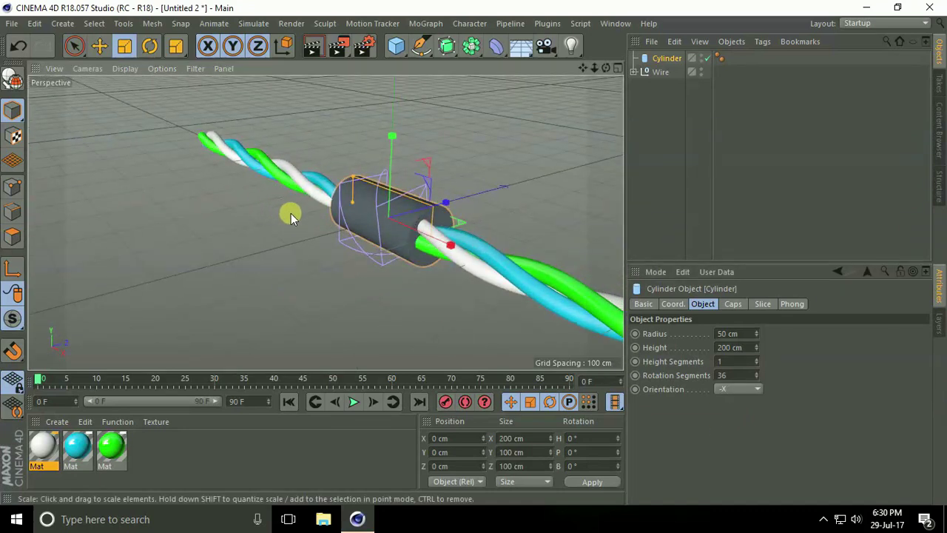
Turn off the outer cylinder's caps and switch the viewport display to Gouraud Shading (Lines)
right_click_drag(450, 213, 526, 210, "alt")
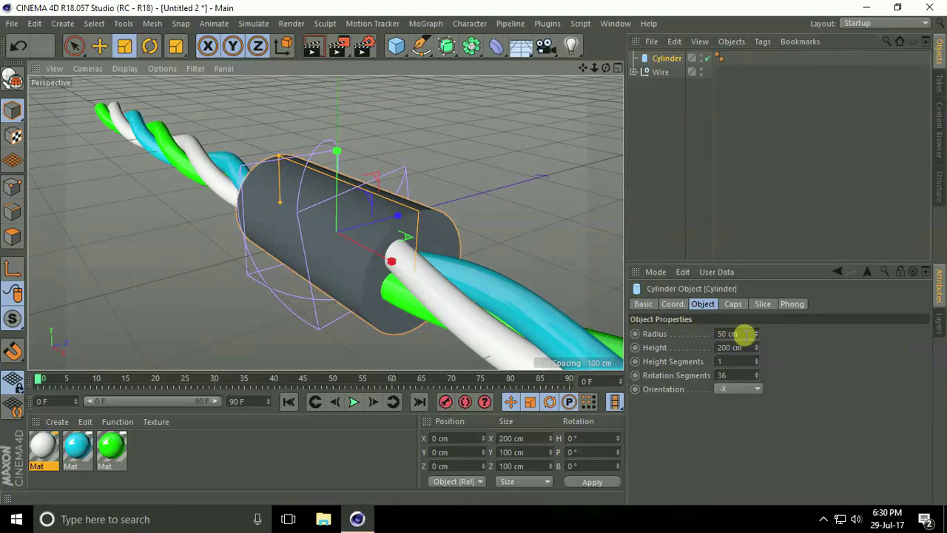
left_click(732, 304)
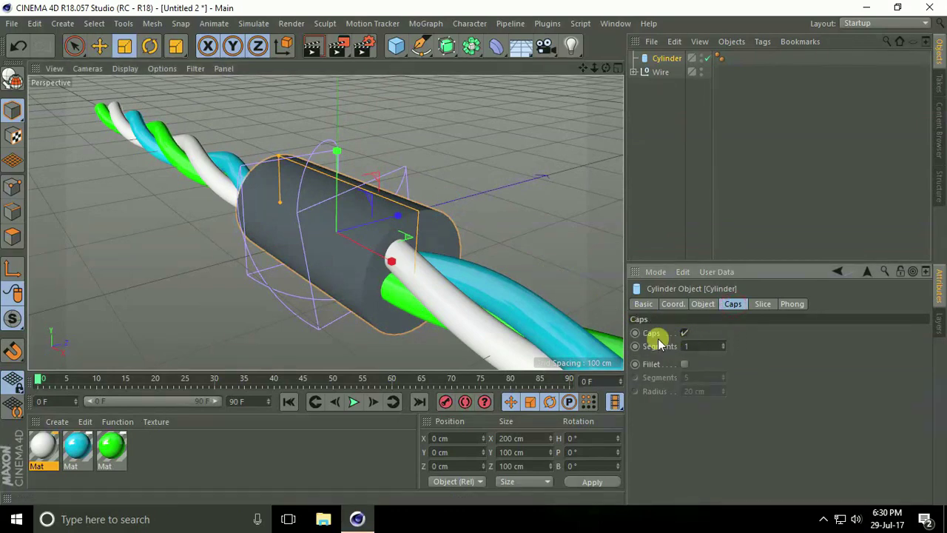
left_click(685, 332)
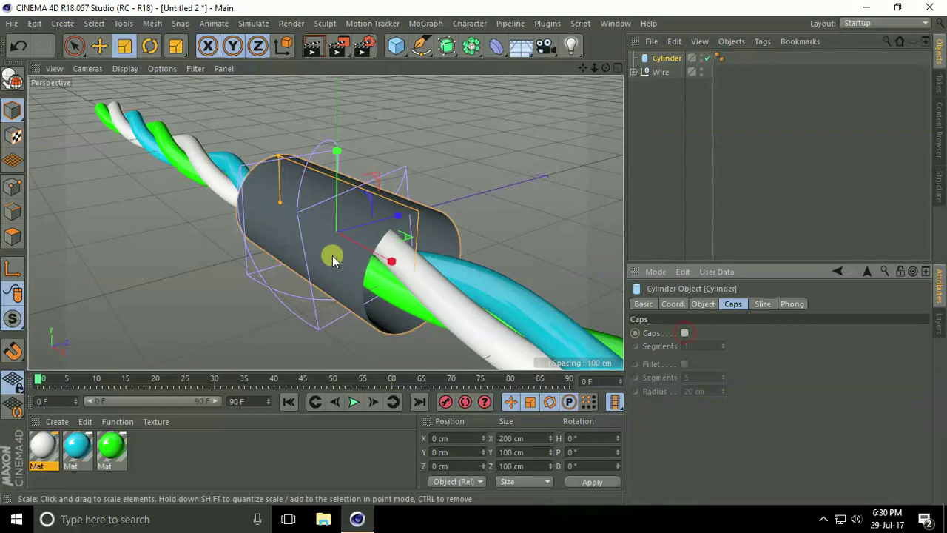
left_click(124, 68)
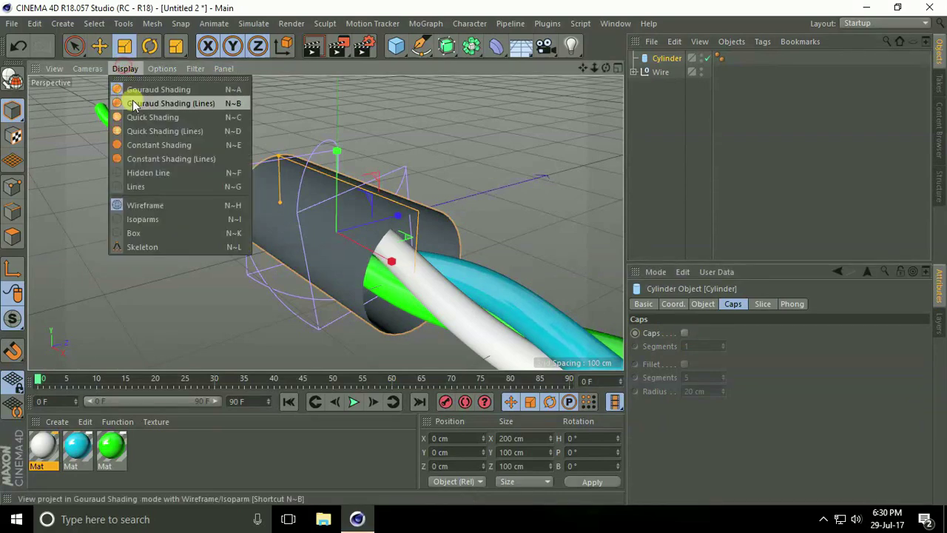
left_click(130, 99)
Set the outer cylinder's radius to 40 cm and shift it along Z to about -5.6 cm around the wires
left_click(702, 304)
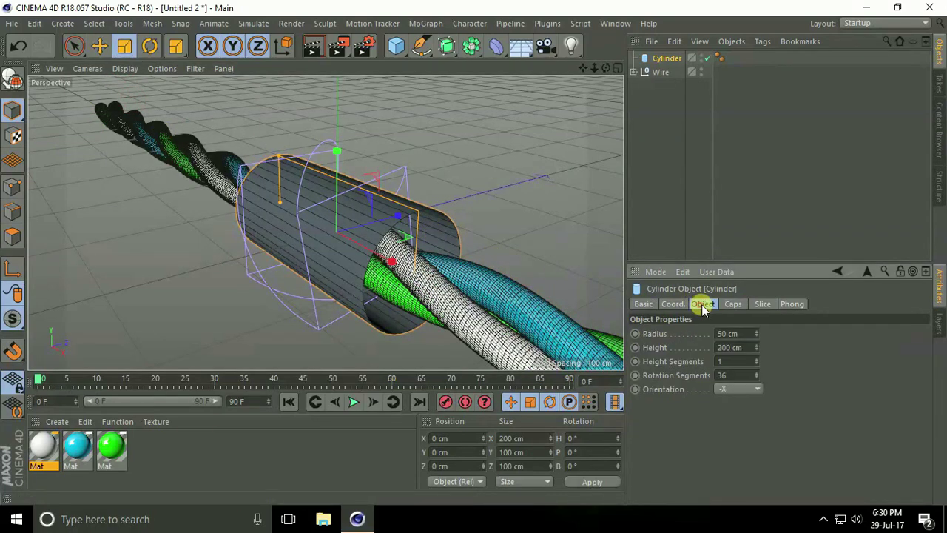
mouse_move(414, 289)
left_mouse_down("alt")
mouse_move(382, 268)
mouse_move(416, 274)
mouse_move(423, 298)
left_mouse_up("alt")
left_click(756, 345)
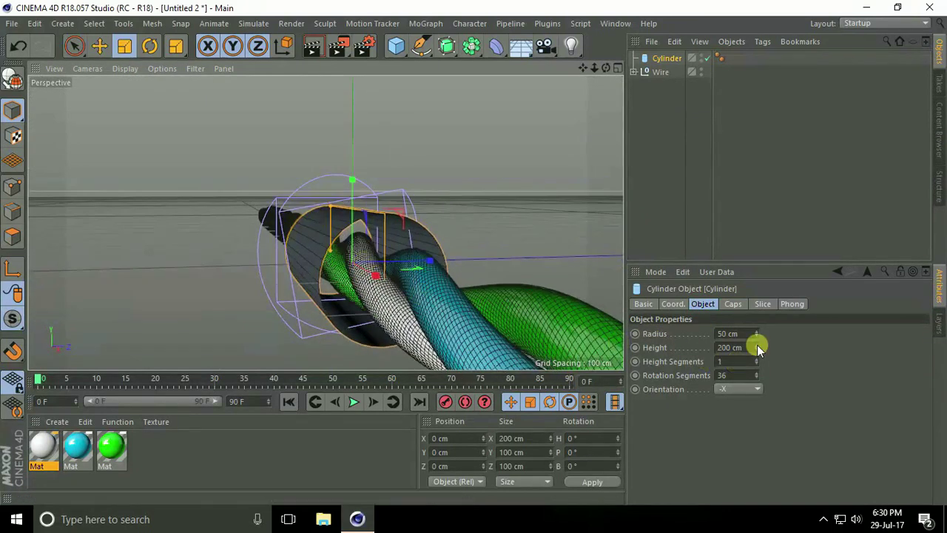
left_click_drag(756, 335, 756, 335)
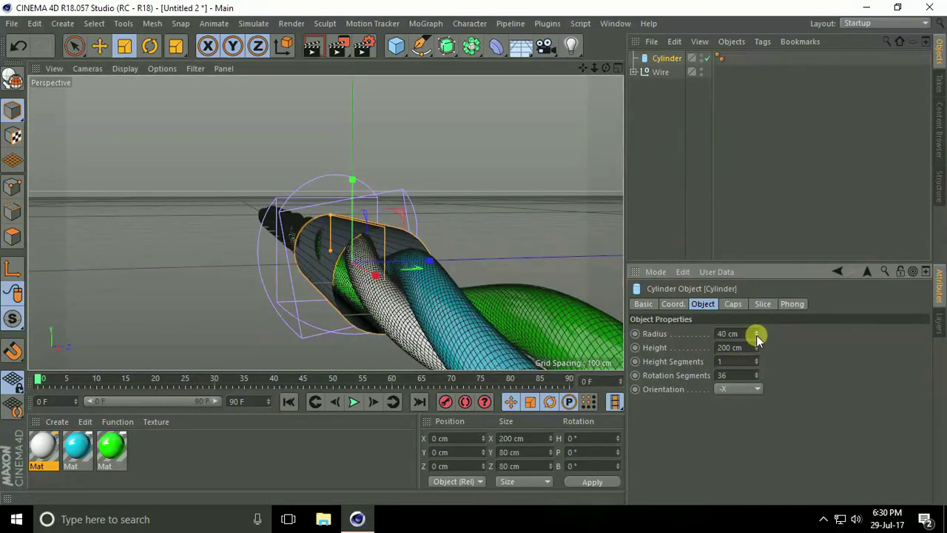
left_click(99, 46)
left_click_drag(386, 265, 450, 260)
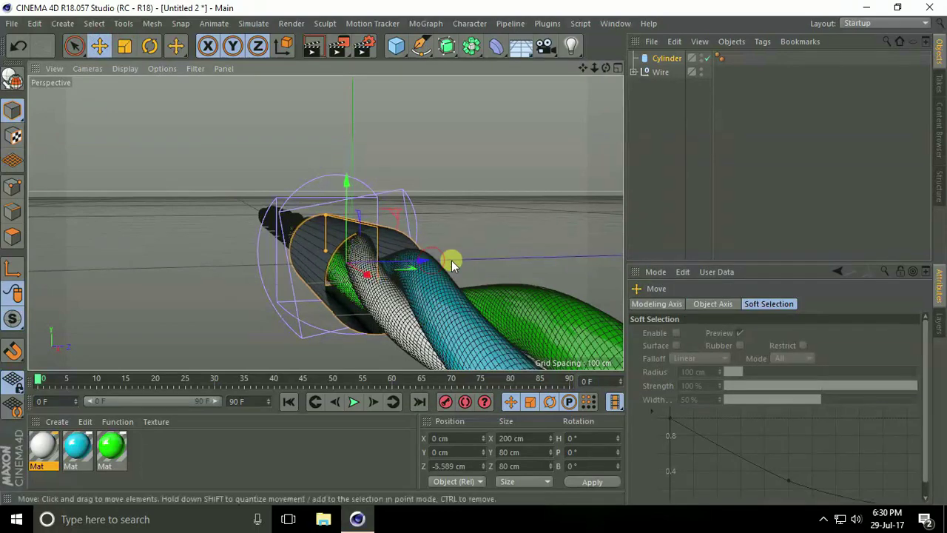
Set the outer cylinder's height to 100 cm
left_click(670, 59)
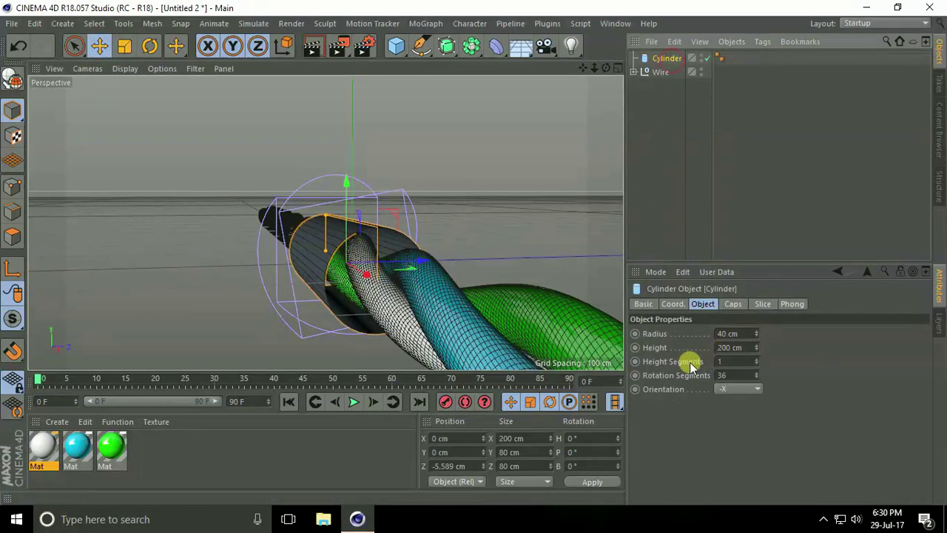
scroll(623, 339, "up", 5)
left_click_drag(622, 338, 622, 292, "alt")
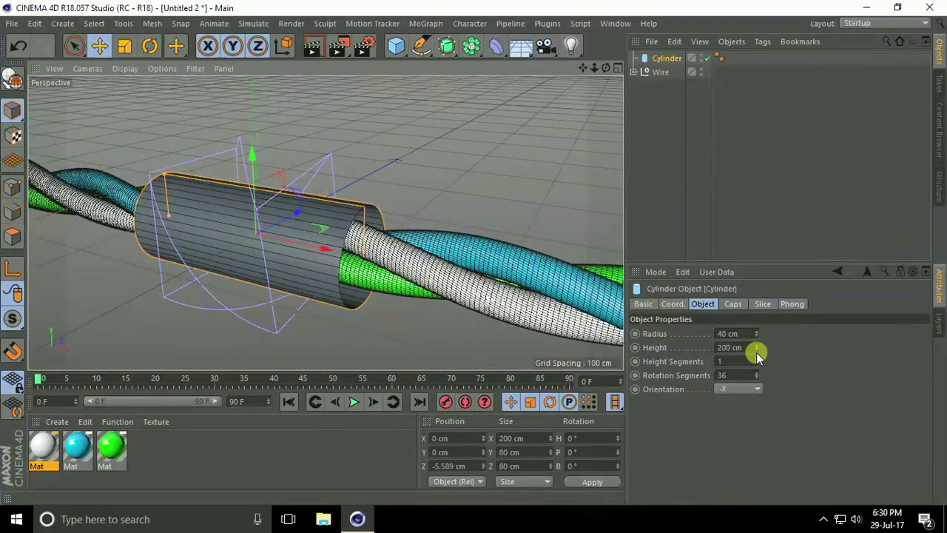
left_click(730, 347)
type("100")
key("Return")
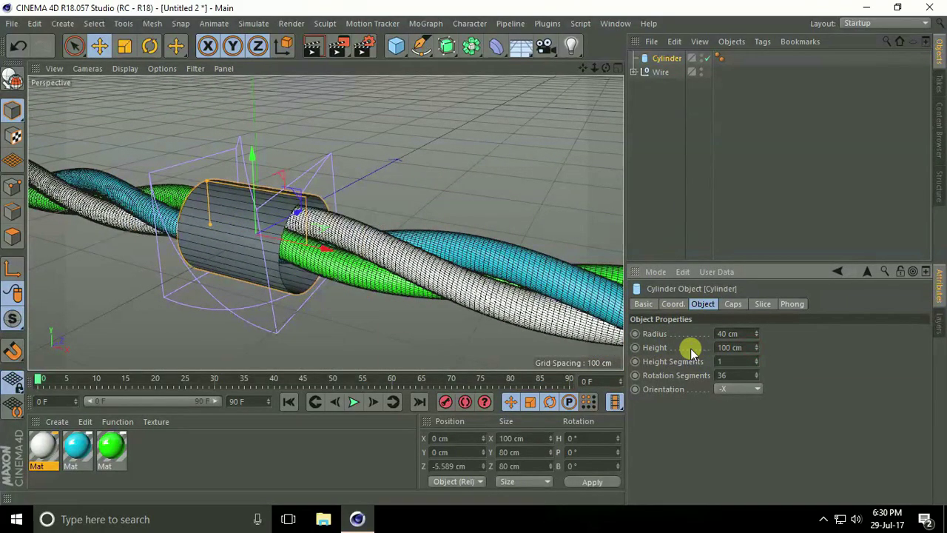
Check the sleeve's proportions against the whole cable and set the outer cylinder's height to 80 cm
scroll(355, 249, "down", 8)
scroll(184, 237, "up", 8)
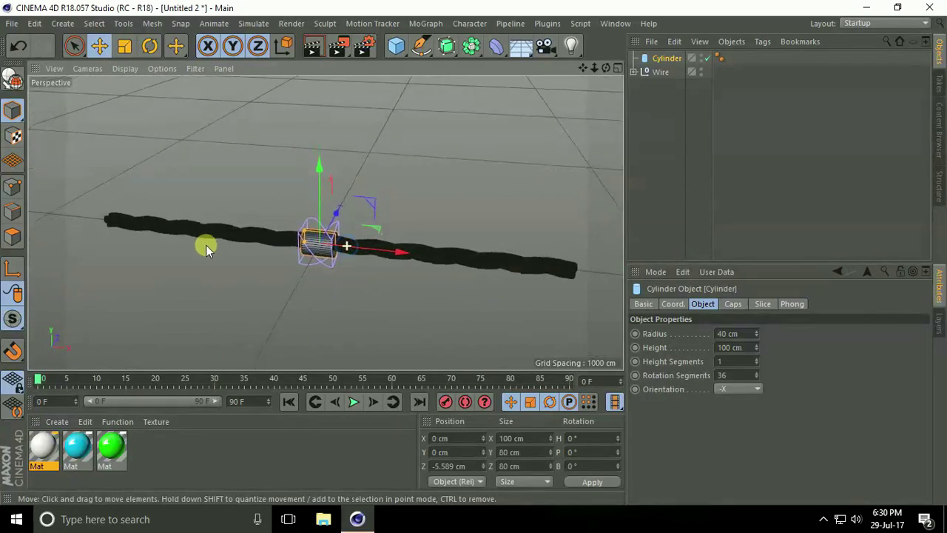
scroll(355, 231, "up", 2)
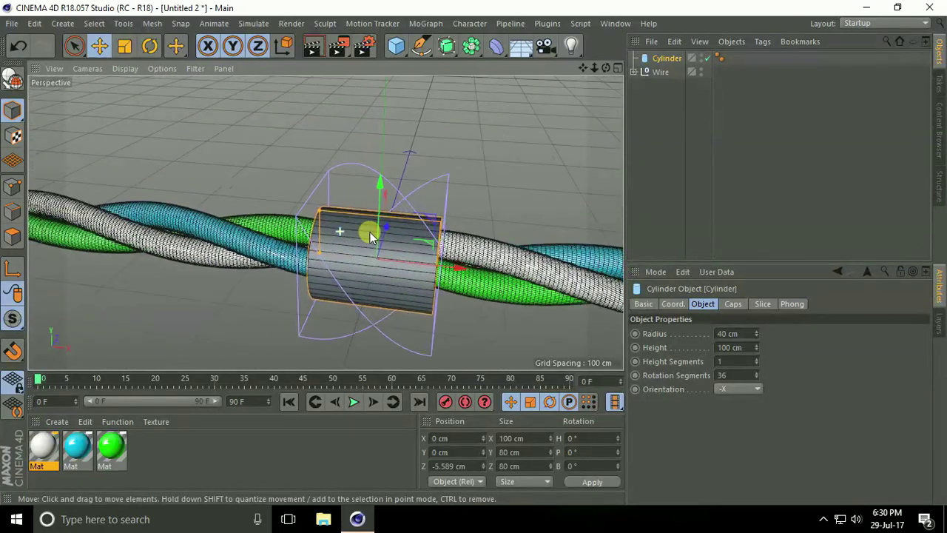
left_click(735, 346)
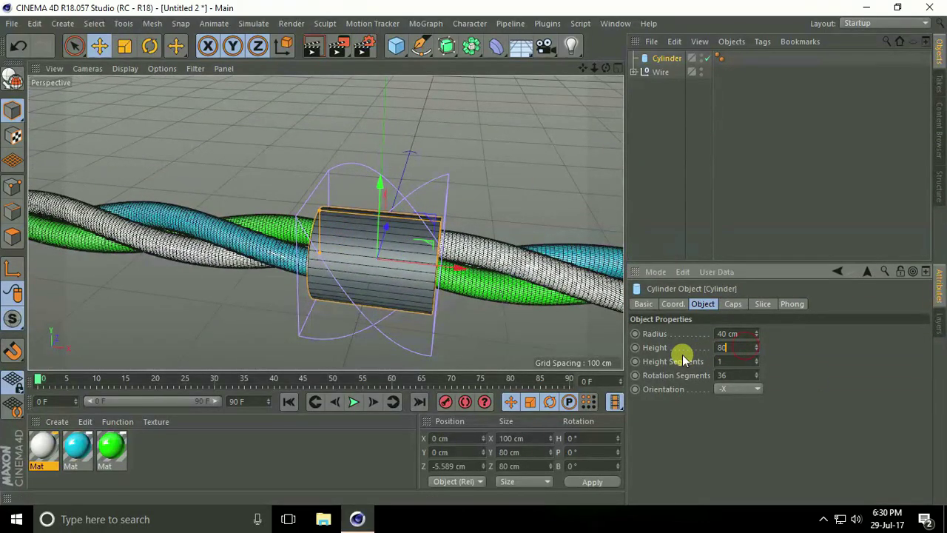
type("80")
key("Return")
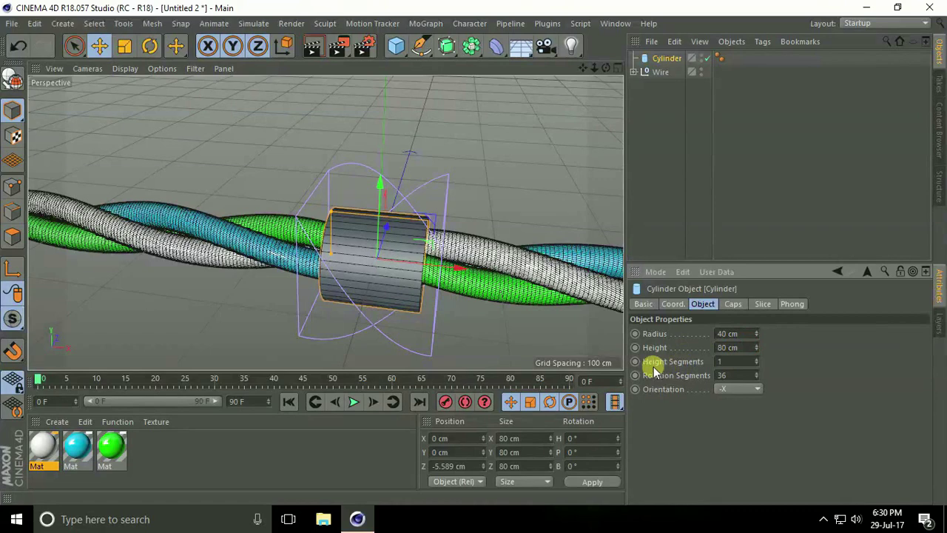
Set both the height segments and the rotation segments of the outer cylinder to 50
left_click(744, 362)
type("5")
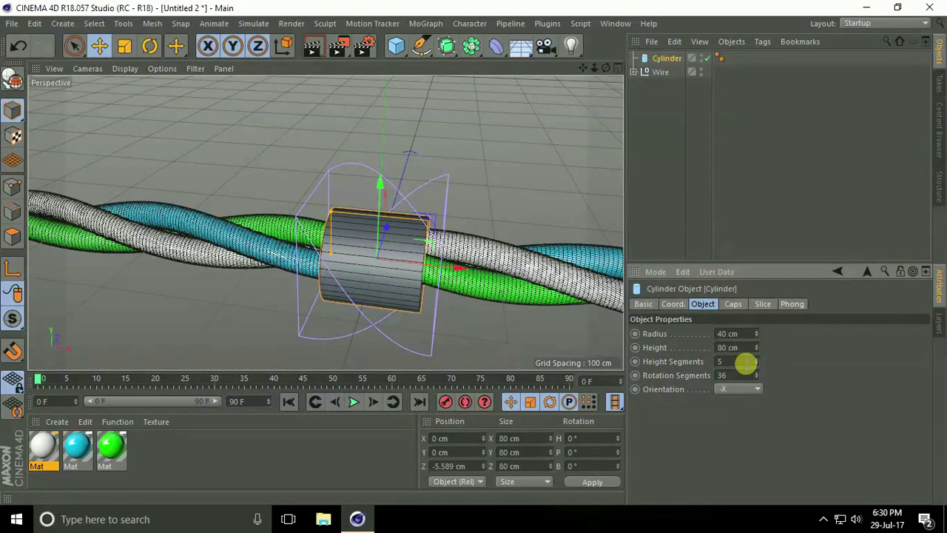
type("0")
key("Return")
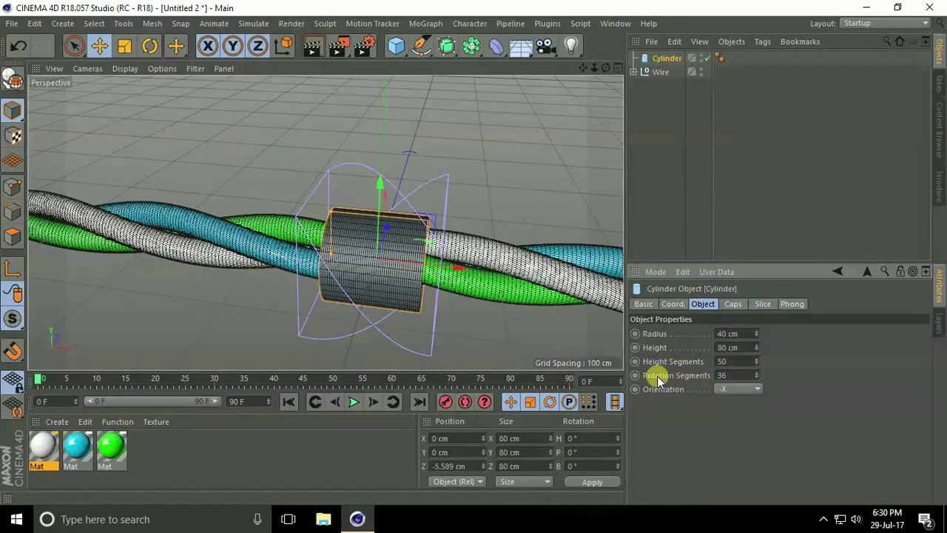
left_click(732, 375)
type("50")
key("Return")
left_click_drag(402, 261, 366, 265, "alt")
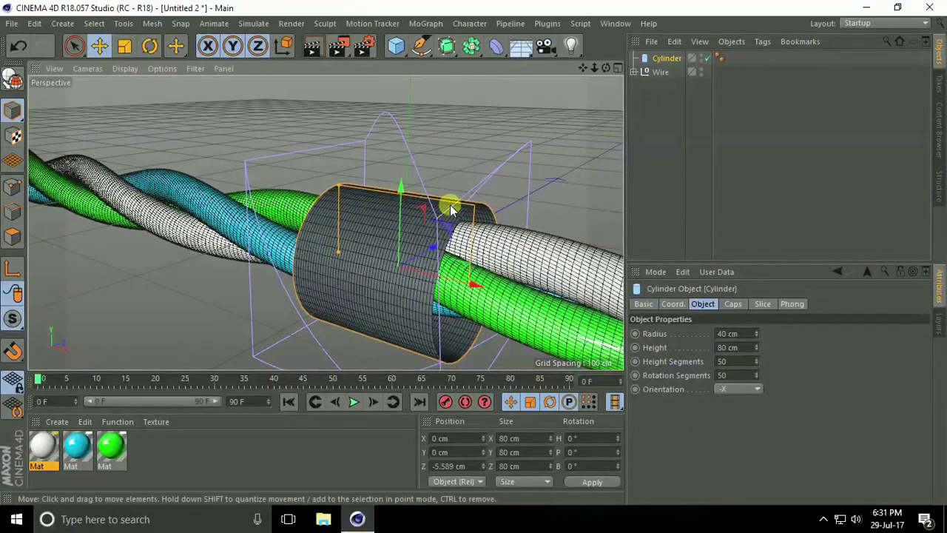
Group the outer cylinder in a null and rename the null to Tape
left_click(666, 59)
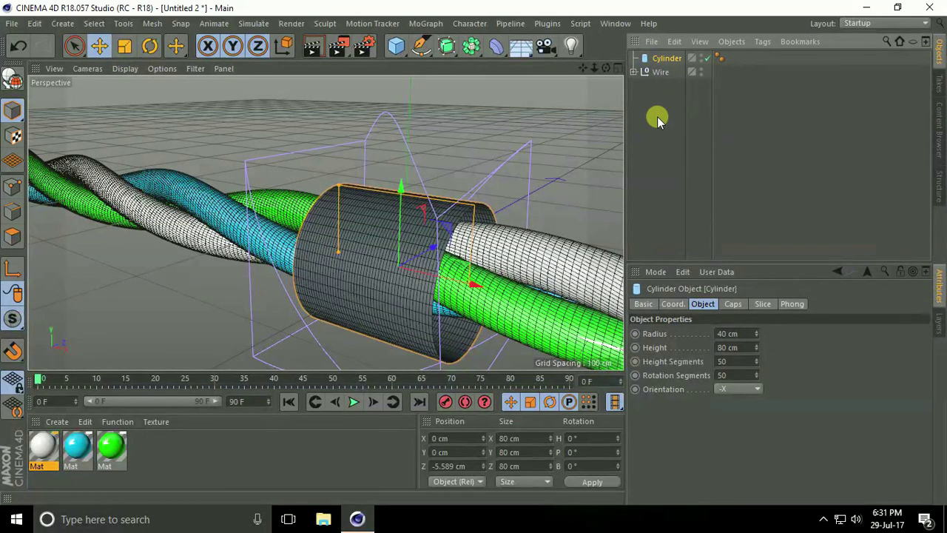
key("alt+g")
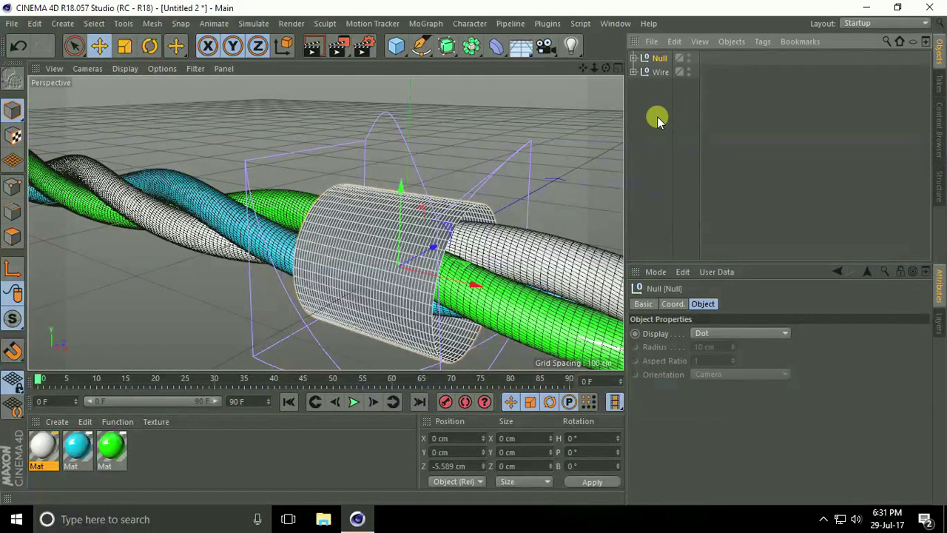
double_click(659, 60)
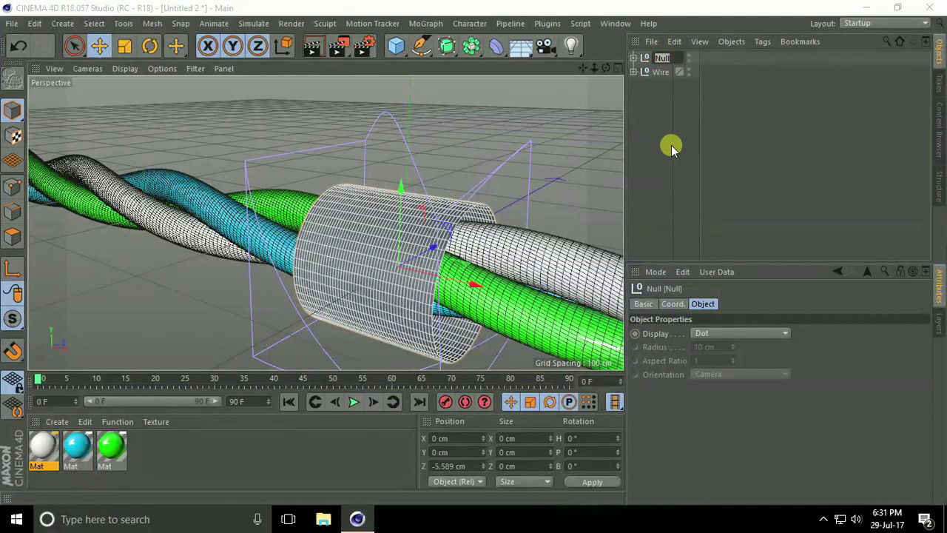
type("Tape")
key("Return")
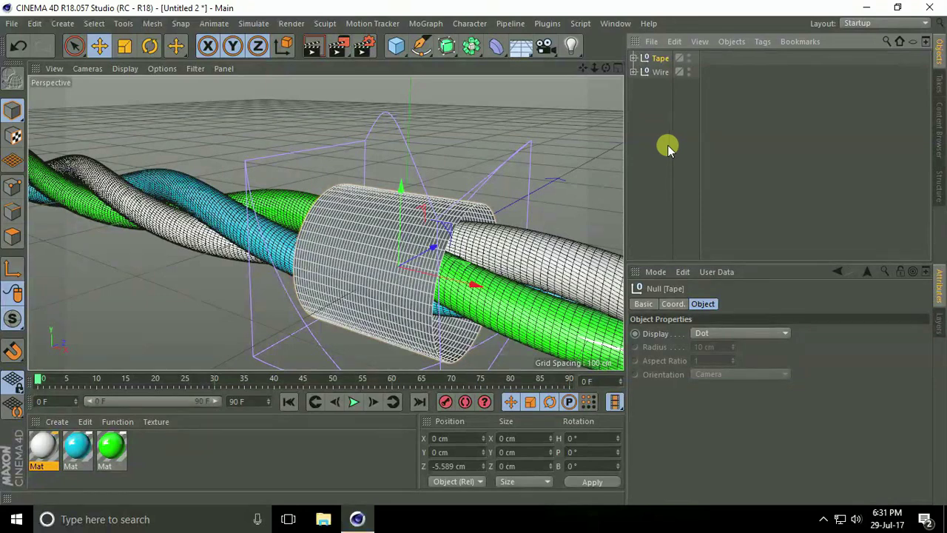
Add a Collision deformer and place it inside the Tape group, above the cylinder
left_click(495, 51)
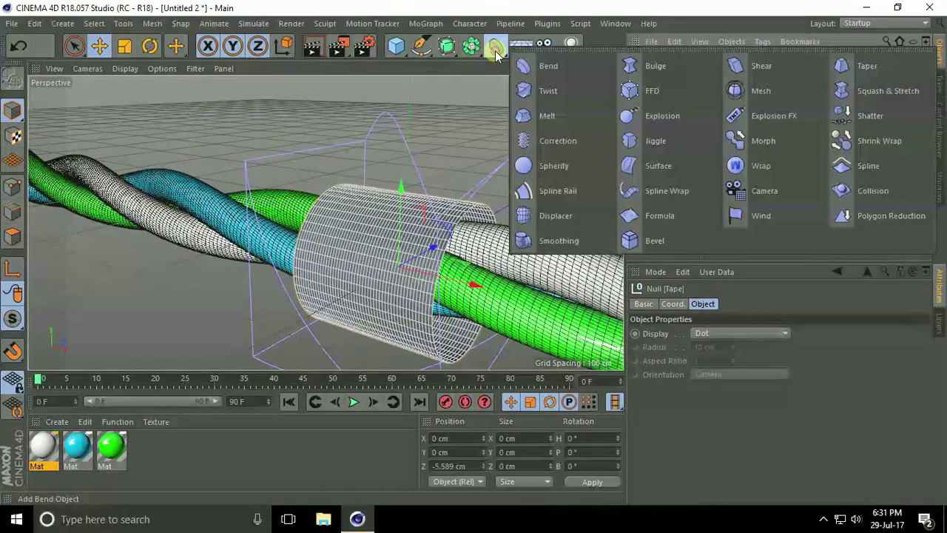
left_click(858, 191)
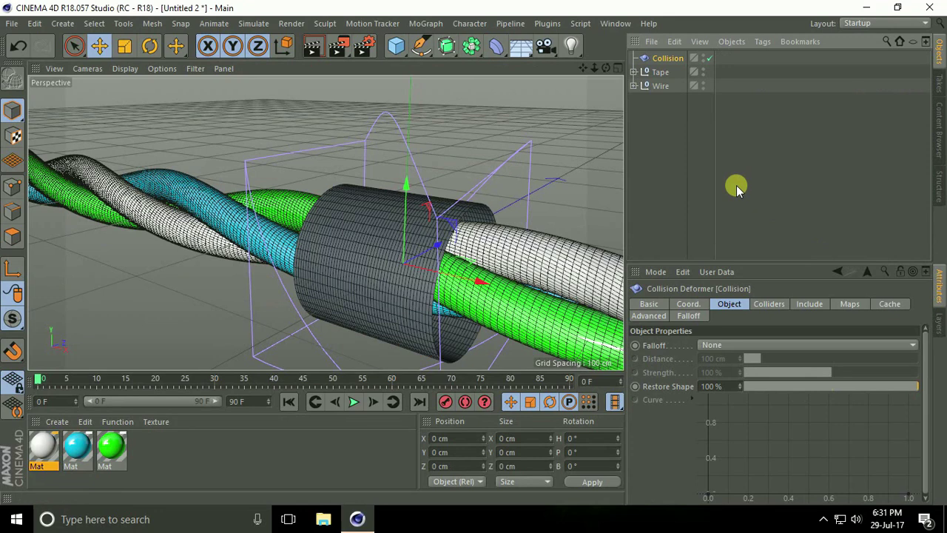
left_click(633, 72)
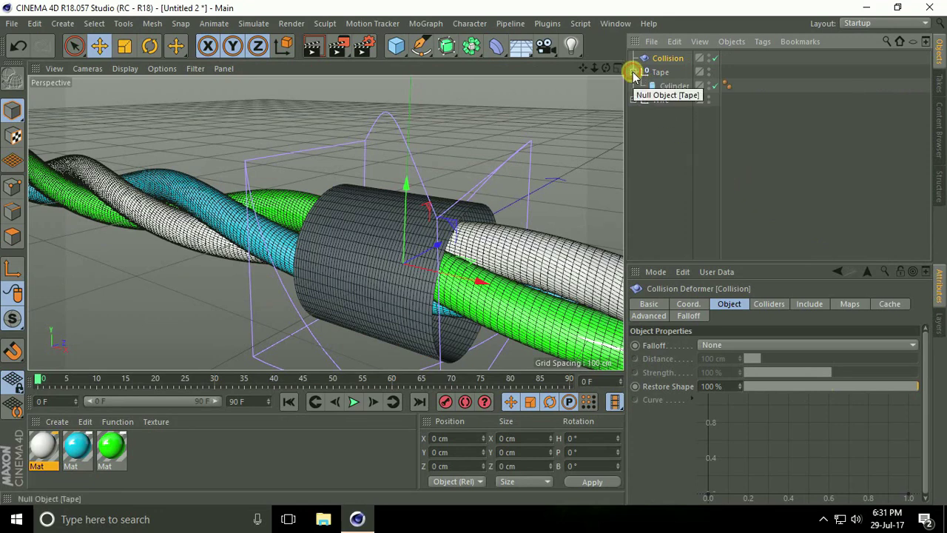
left_click_drag(670, 57, 668, 83)
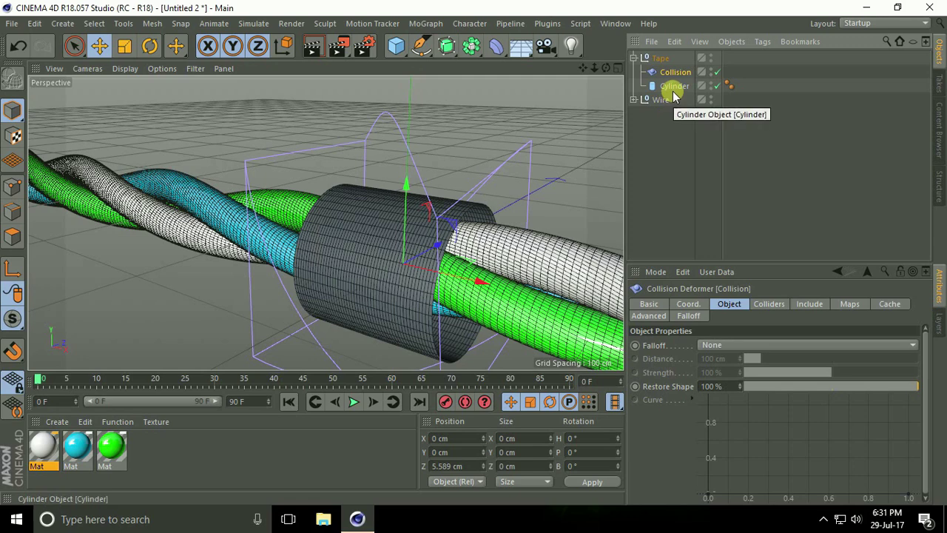
Add the Wire group as a collider object of the Collision deformer
left_click(674, 87)
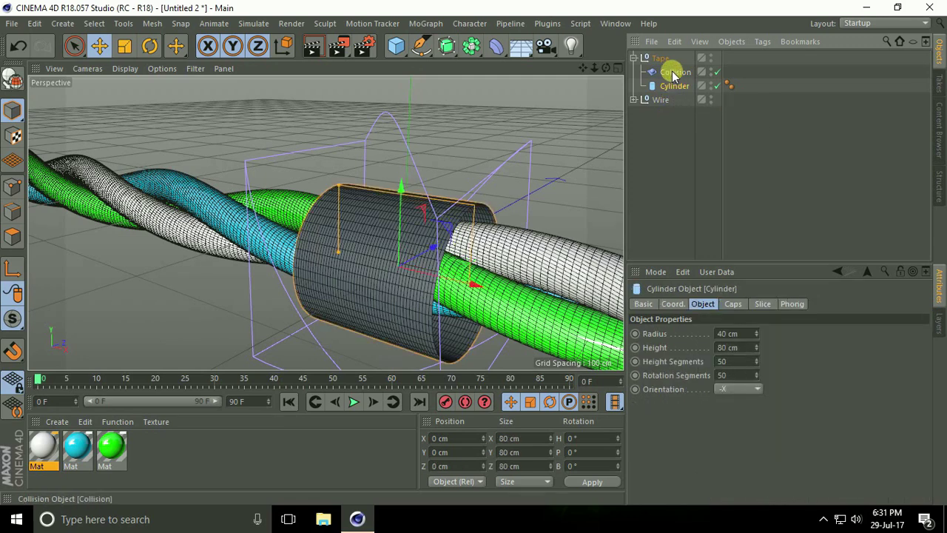
left_click(673, 72)
left_click(659, 58)
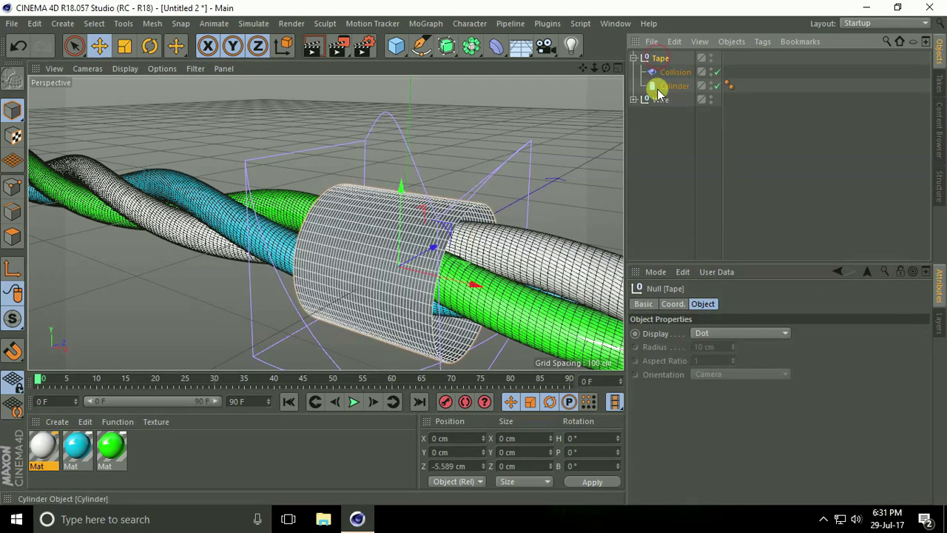
left_click(671, 76)
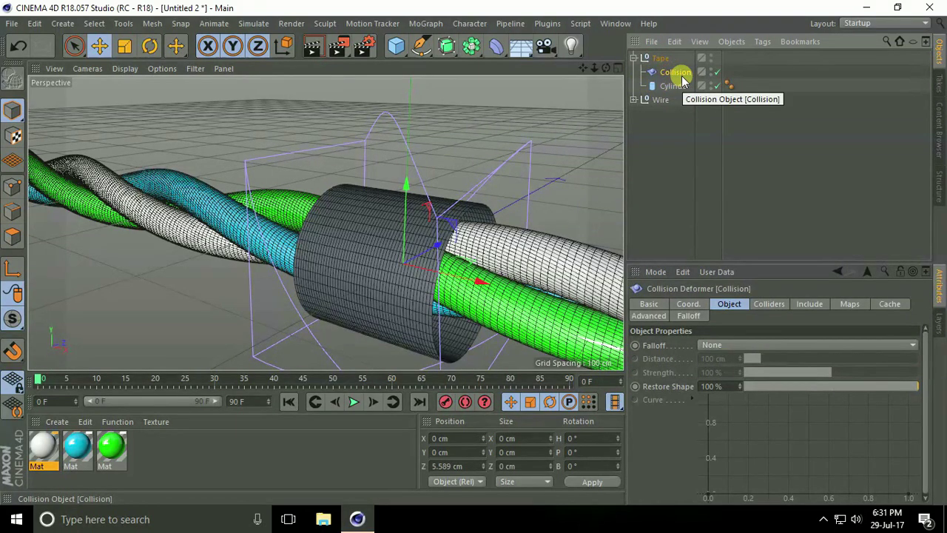
left_click(768, 304)
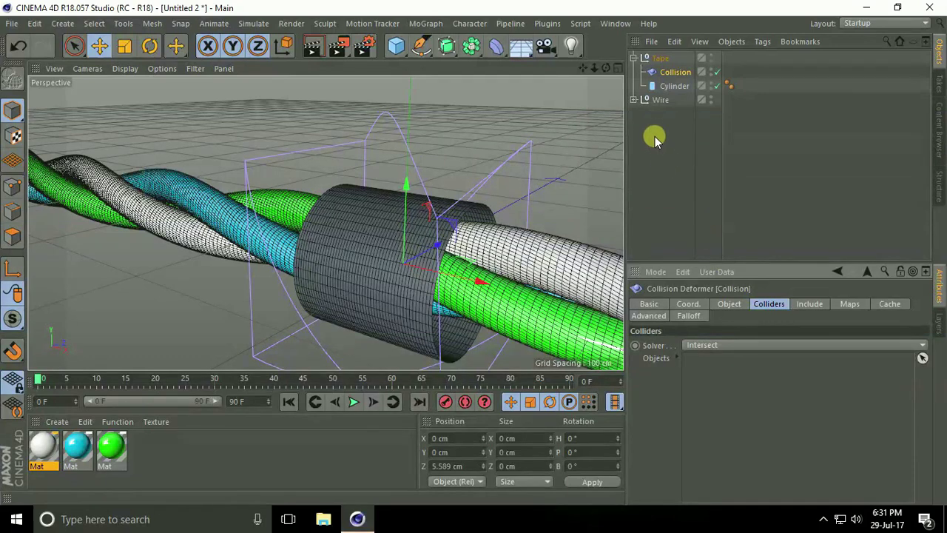
left_click(661, 101)
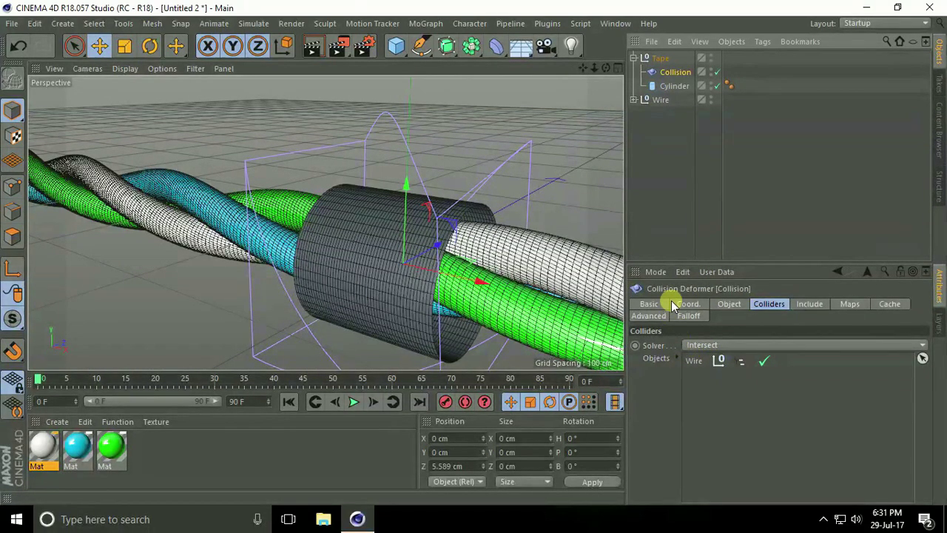
Scale the Tape cylinder down uniformly to about 50 cm so that it wraps tightly around the wires
left_click(671, 87)
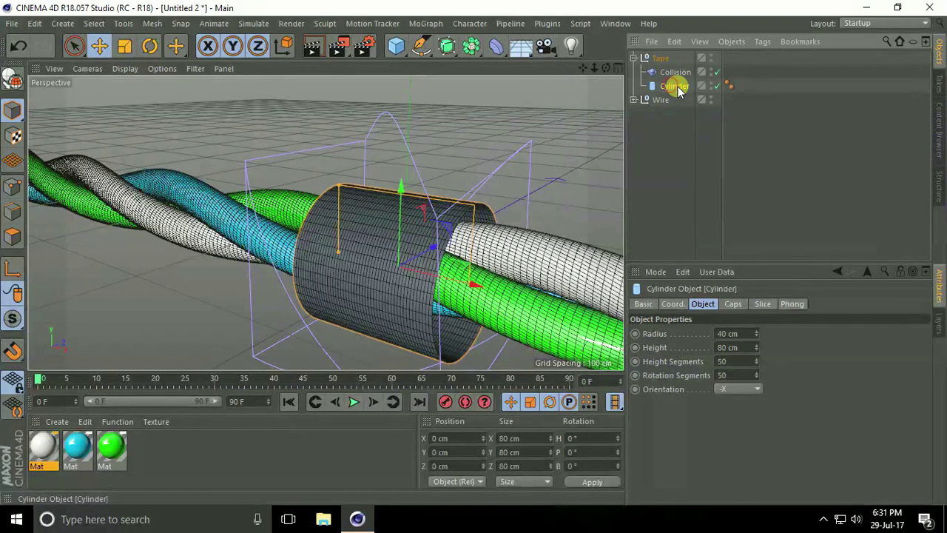
left_click_drag(518, 271, 380, 240, "alt")
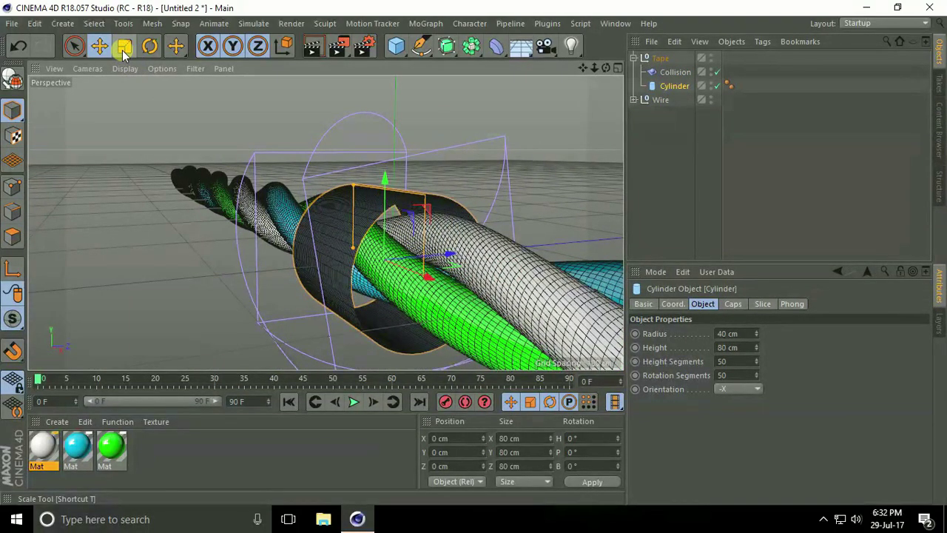
left_click(125, 49)
left_click_drag(507, 167, 281, 214)
Switch to the Move tool and set the viewport display to Gouraud Shading without lines
left_click(99, 46)
left_click_drag(244, 163, 340, 193, "alt")
left_click(128, 69)
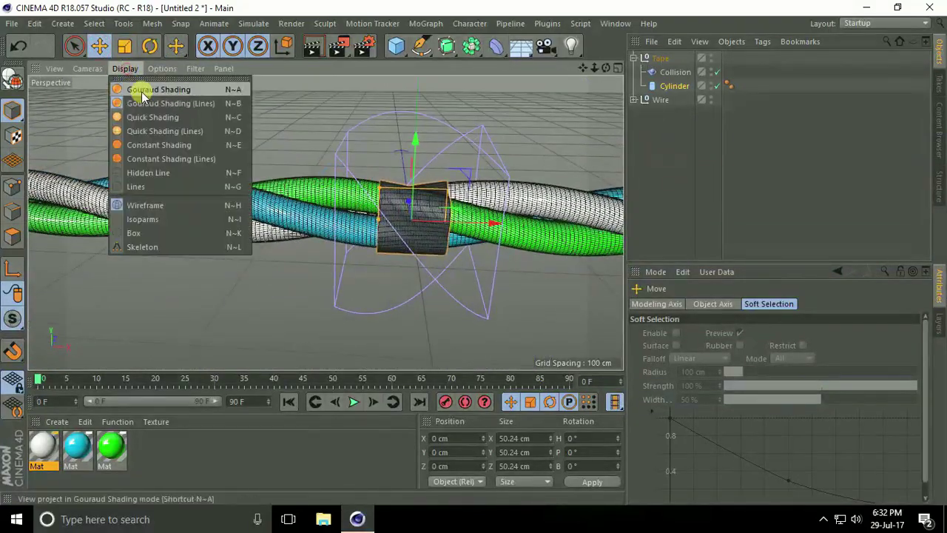
left_click(142, 92)
Slide the Tape cylinder along the wires to about -113 cm in X, undoing the surplus moves
left_click_drag(489, 220, 253, 233)
middle_click_drag(256, 238, 502, 216, "alt")
left_click_drag(496, 223, 555, 230)
key("ctrl+z")
key("ctrl+z")
key("ctrl+z")
key("ctrl+z")
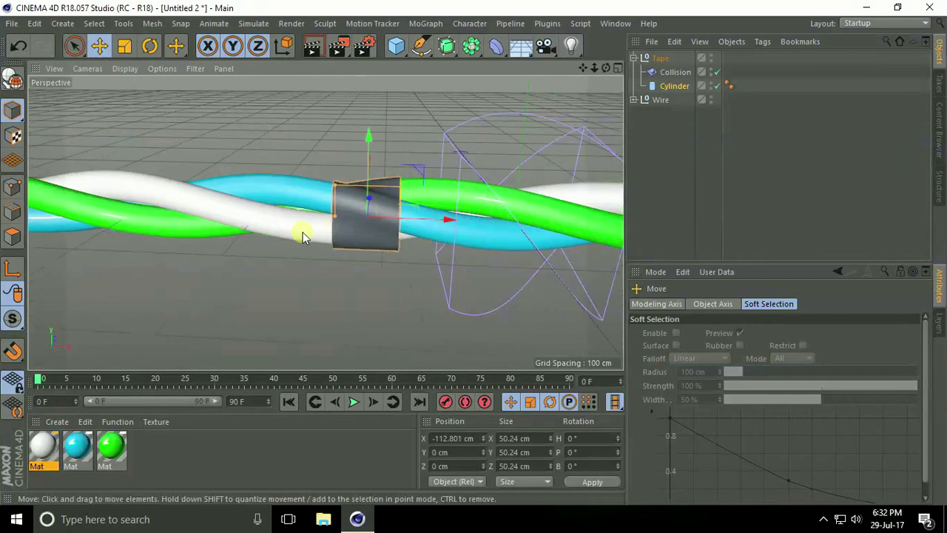
Create a new material and darken its color to near black with a V value of 9%
middle_click_drag(511, 253, 338, 272, "alt")
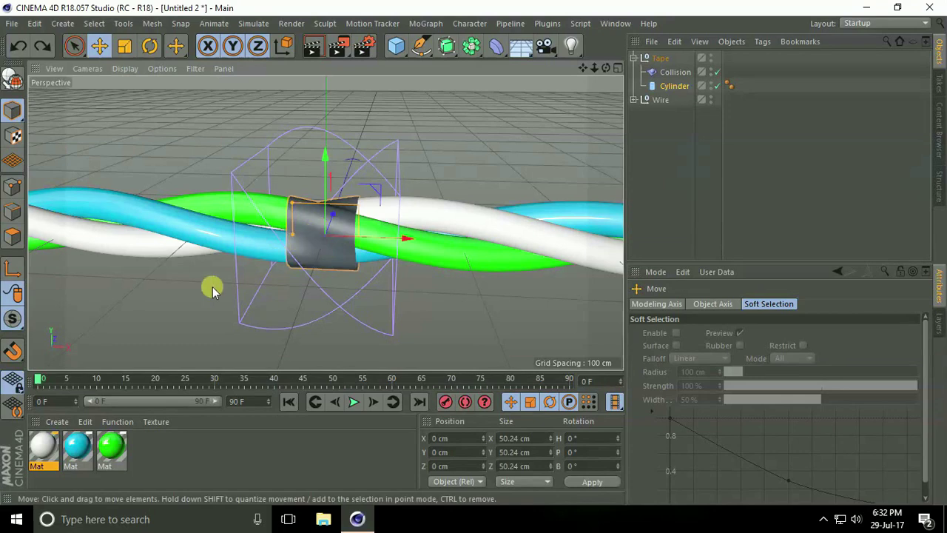
left_click(56, 421)
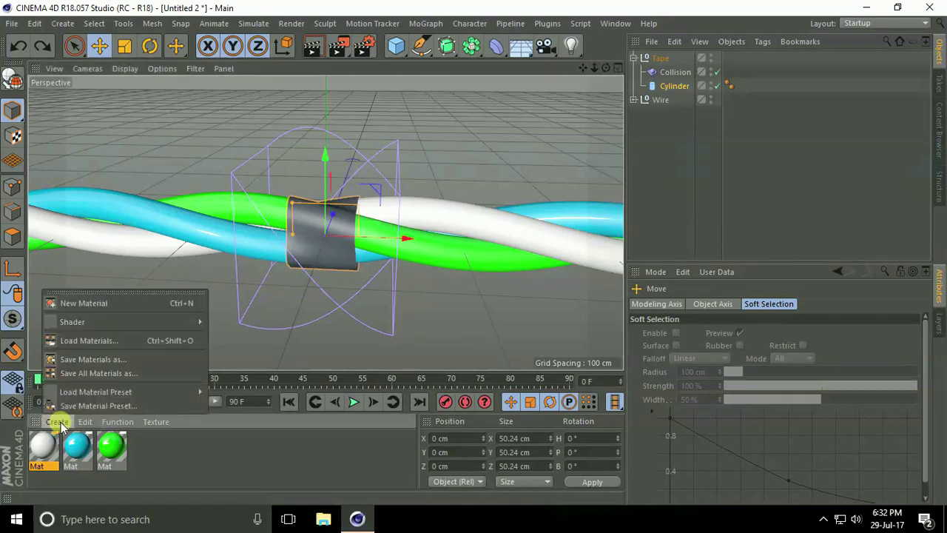
left_click(74, 303)
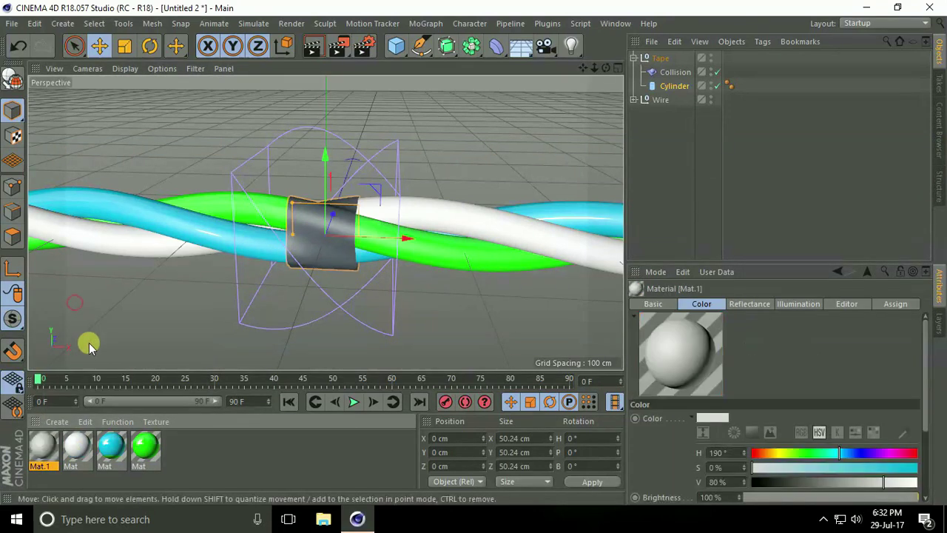
double_click(42, 445)
left_click(231, 196)
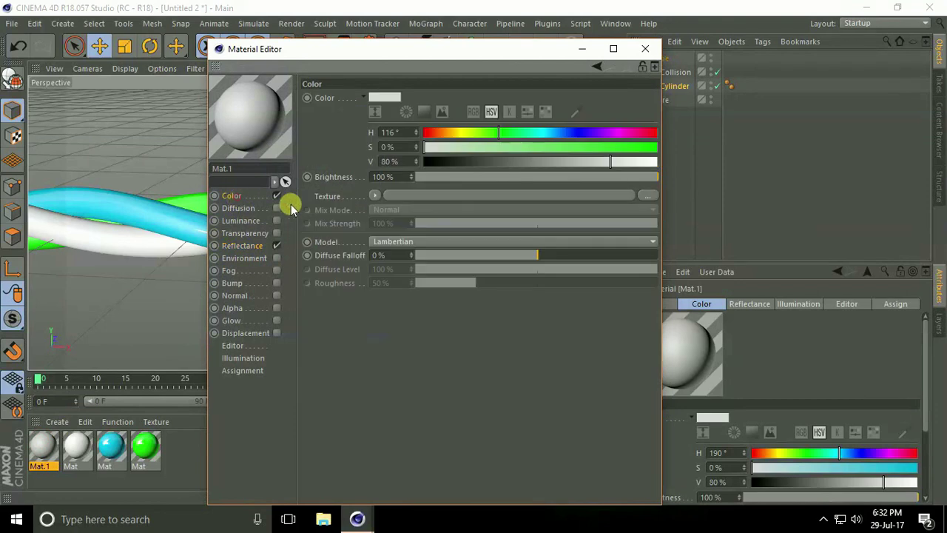
left_click(452, 161)
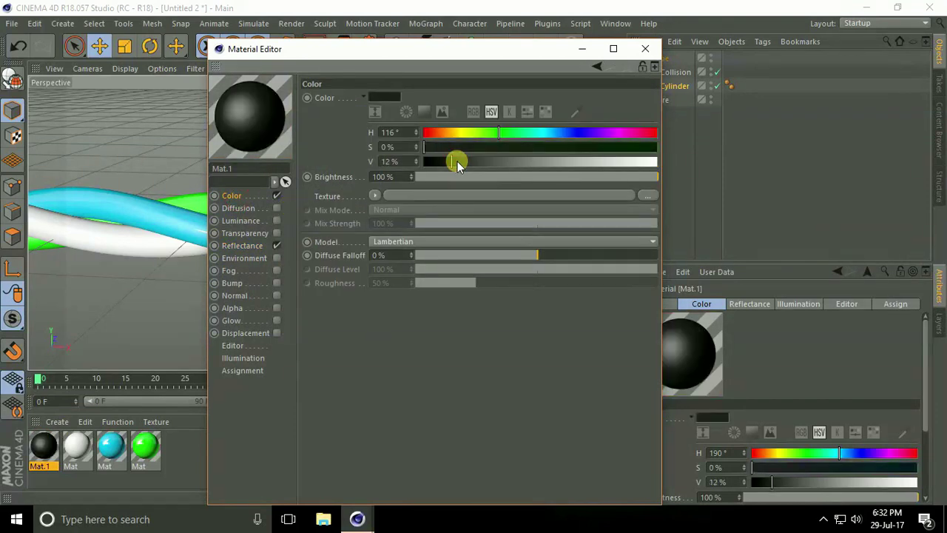
left_click_drag(449, 162, 426, 170)
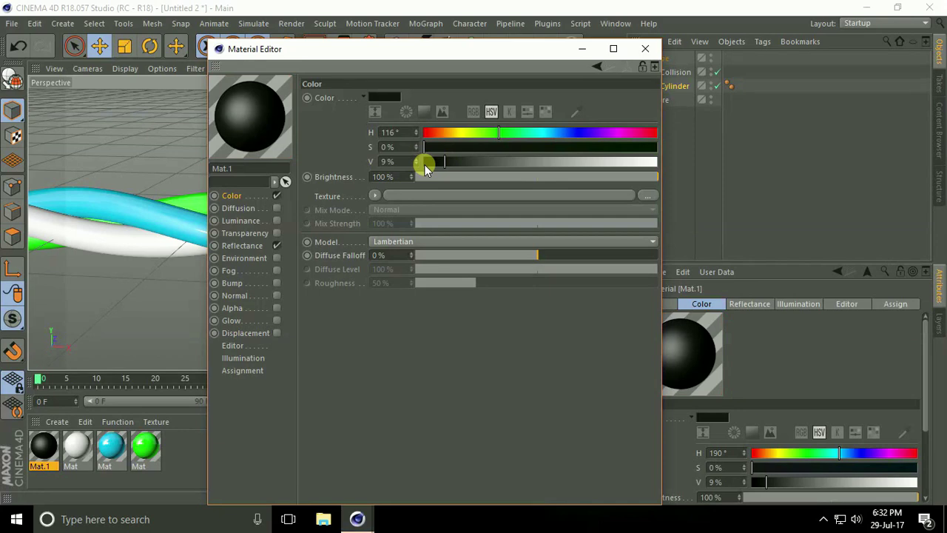
Add a Reflection (Legacy) layer to the black material's reflectance with a layer color brightness of 10%
left_click(241, 247)
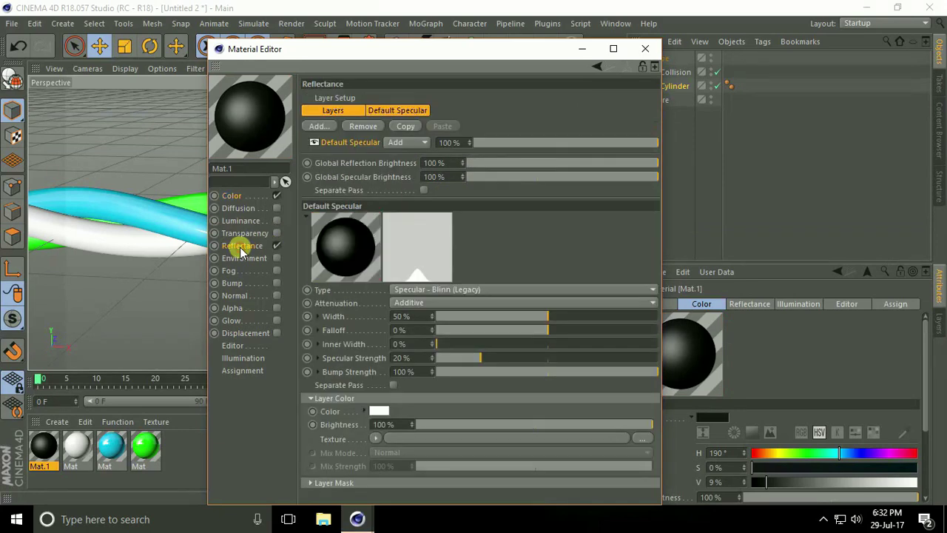
left_click(321, 126)
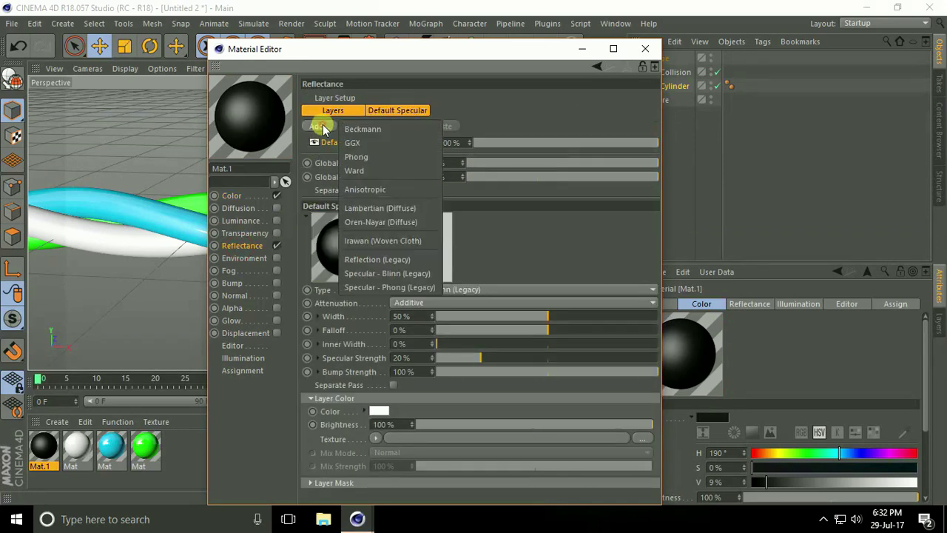
left_click(362, 259)
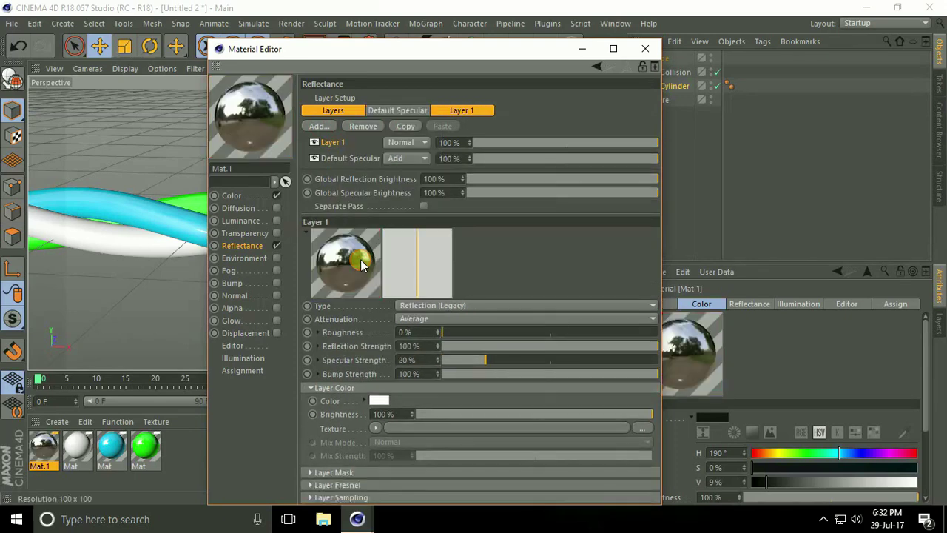
left_click(400, 414)
type("10")
key("Return")
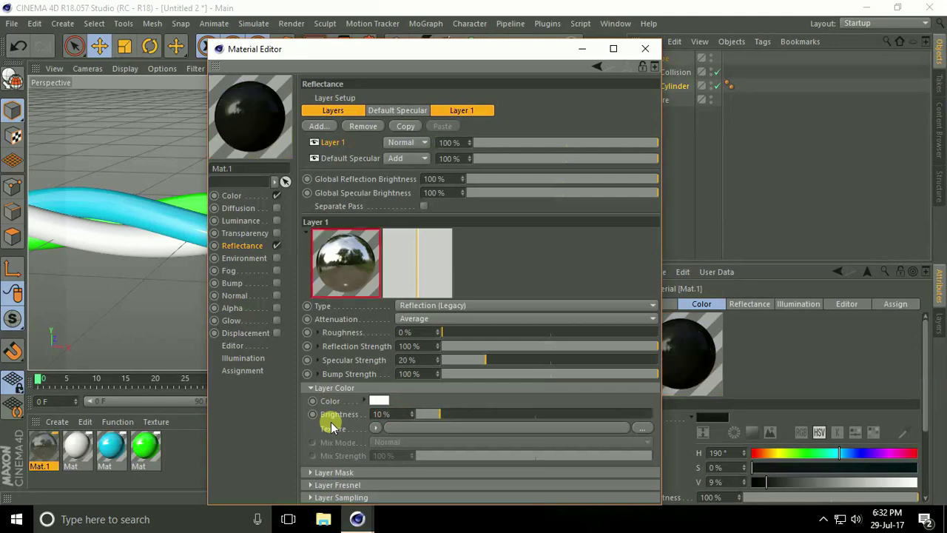
left_click(644, 50)
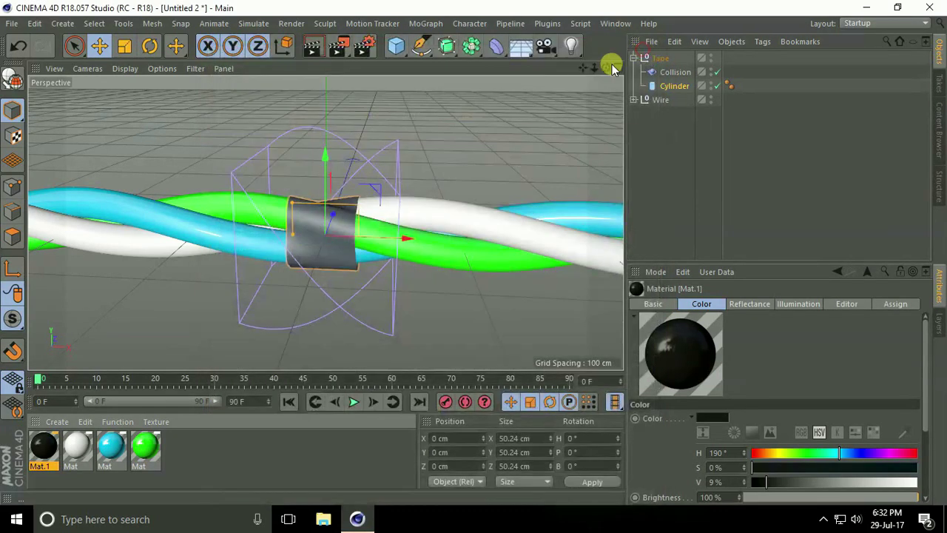
Apply the black material to the cylinder in the Tape group
left_click_drag(40, 444, 674, 83)
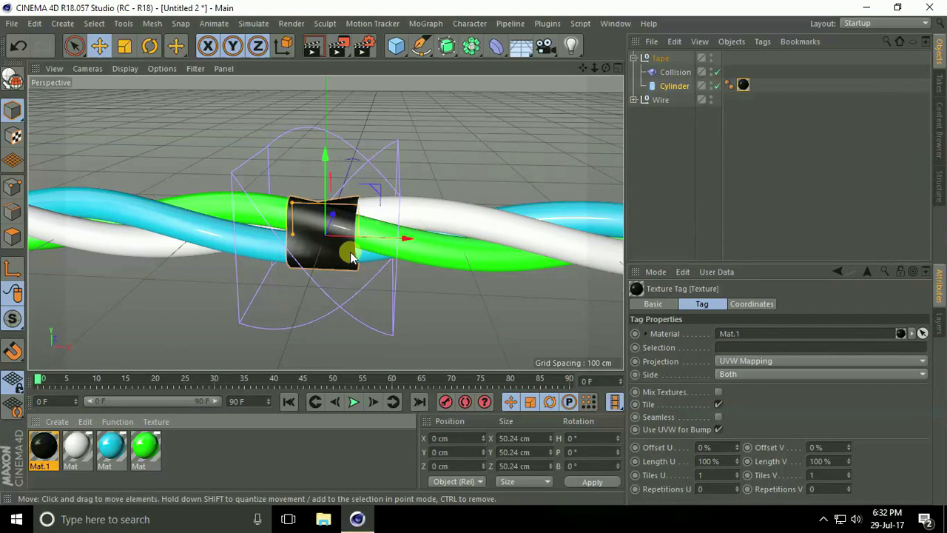
scroll(349, 254, "up", 3)
left_click_drag(380, 236, 355, 239, "alt")
scroll(338, 218, "down", 5)
left_click_drag(248, 234, 331, 243, "alt")
Duplicate the tape cylinder within the Tape group and move the copy along the wires to about -170 cm in X
left_click(675, 86)
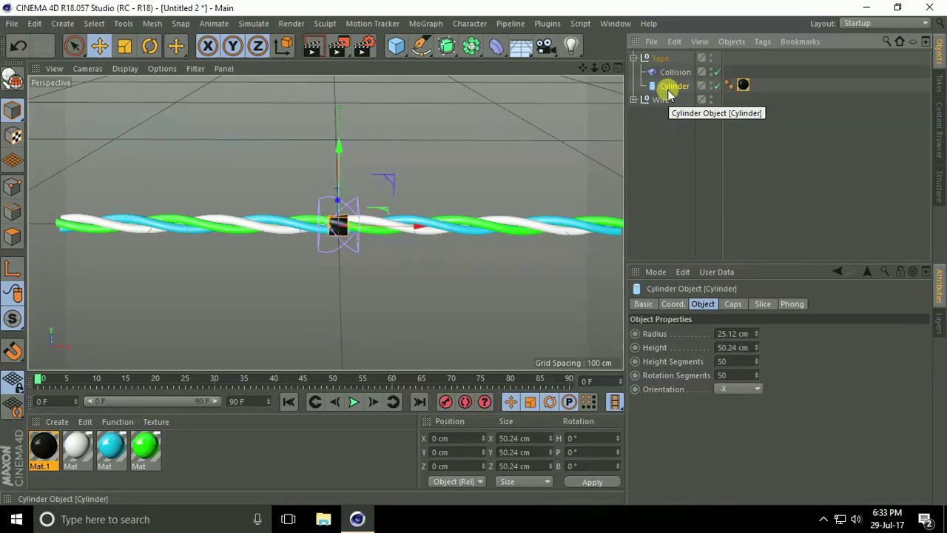
mouse_move(670, 89)
left_mouse_down()
mouse_move(686, 91)
mouse_move(676, 92)
left_mouse_up()
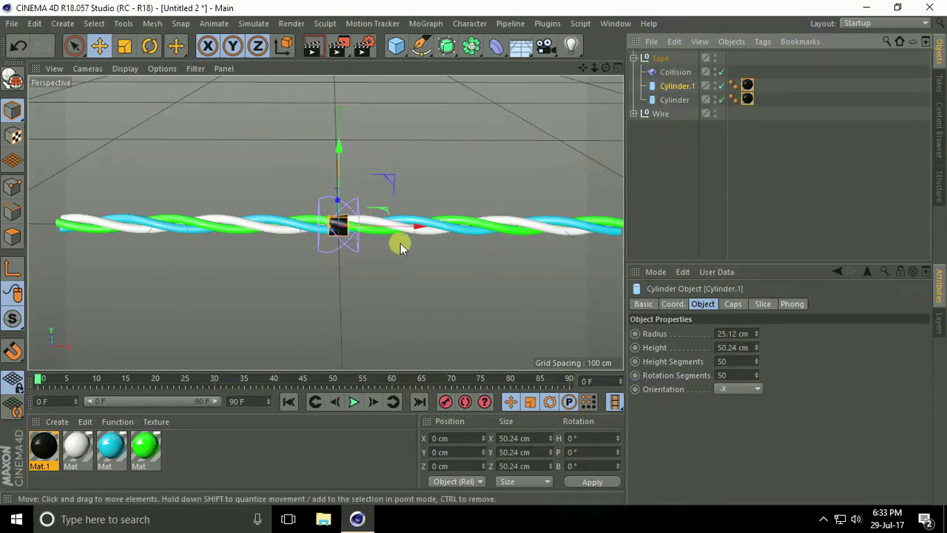
left_click_drag(419, 226, 356, 227)
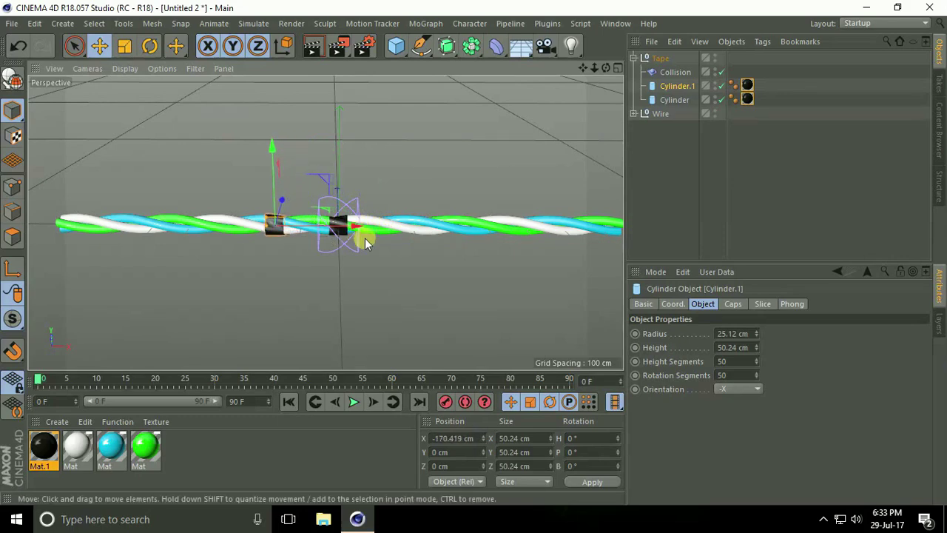
scroll(292, 231, "up", 4)
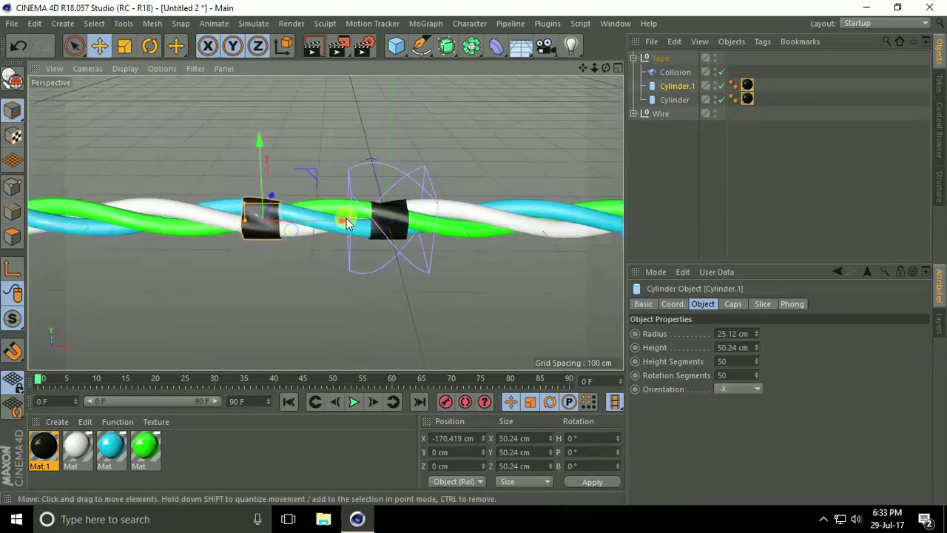
middle_click_drag(345, 217, 452, 220, "alt")
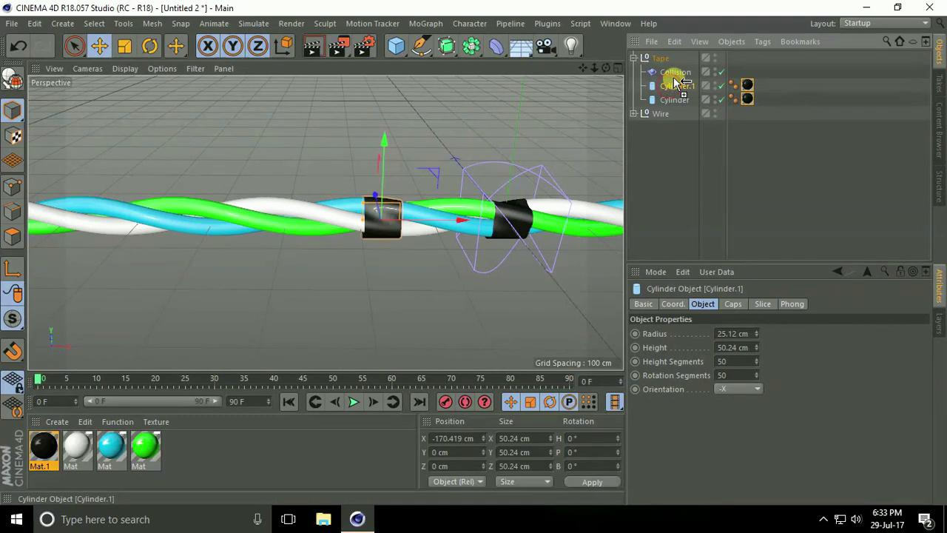
Make two more copies of the tape cylinder, placed at about -368 cm and -597 cm in X
left_click_drag(674, 81, 673, 79, "ctrl")
left_click_drag(444, 219, 311, 217)
middle_click_drag(324, 224, 473, 215, "alt")
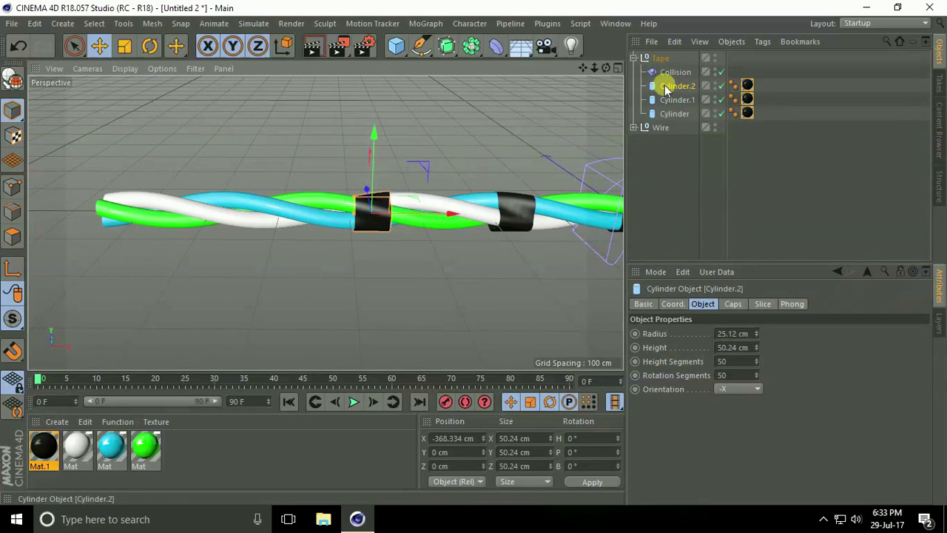
left_click_drag(668, 87, 678, 82)
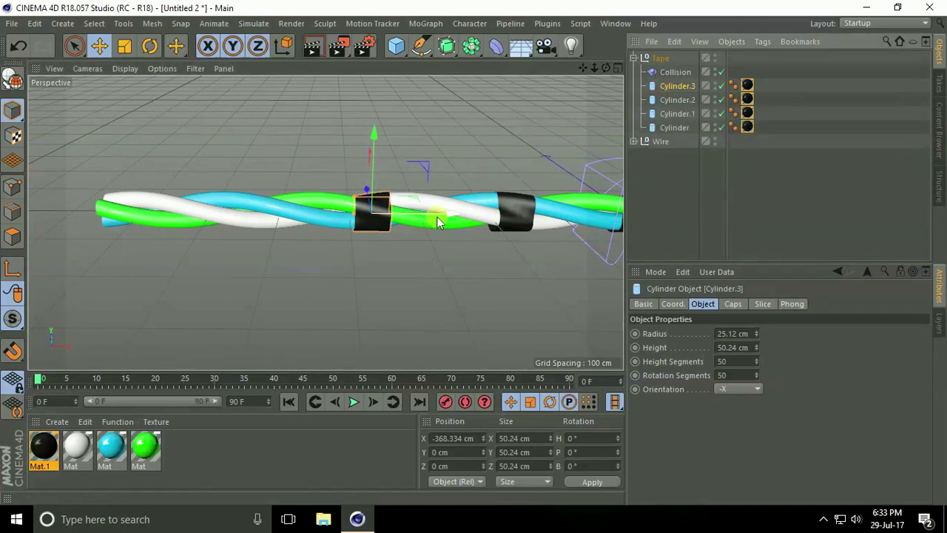
left_click_drag(436, 214, 281, 221)
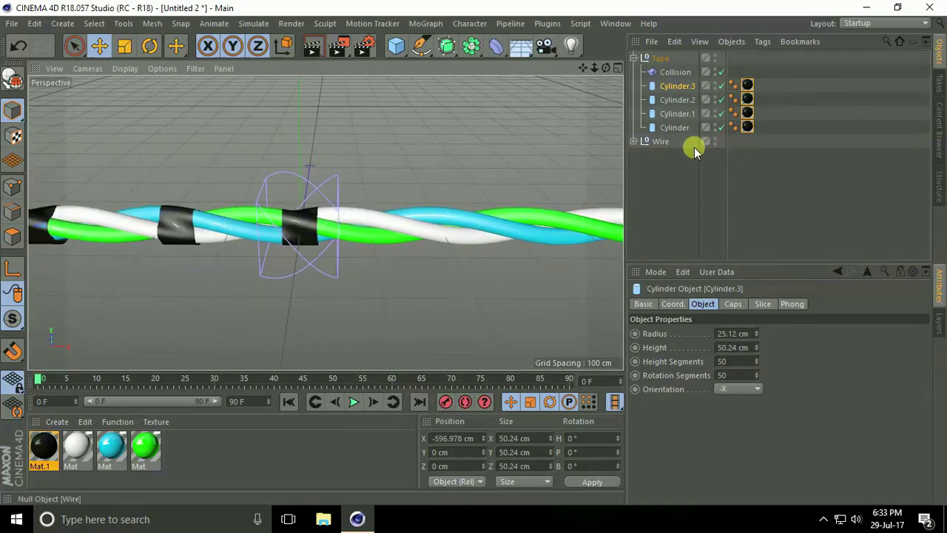
Duplicate the original tape cylinder twice toward the other cable end, placing the copies at about 242 cm and 512 cm in X
left_click(673, 128)
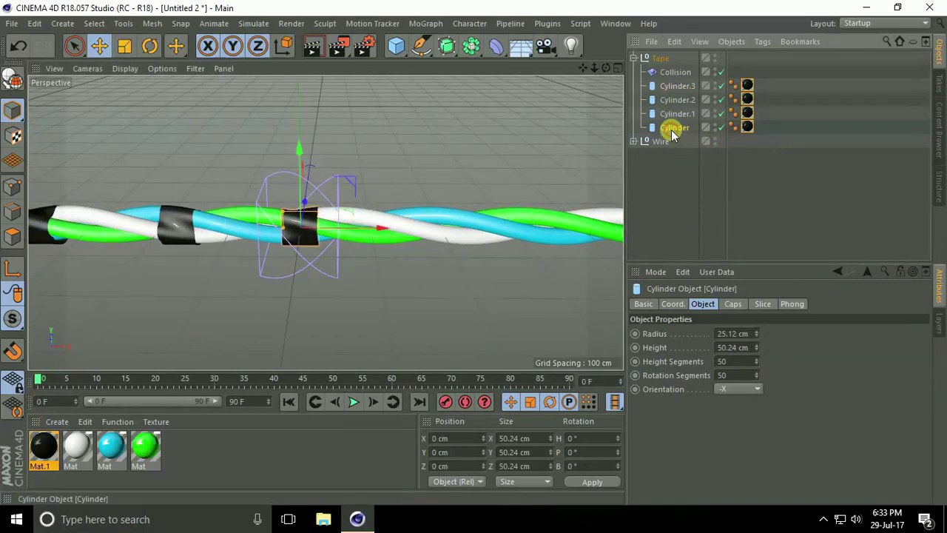
left_click_drag(673, 131, 682, 125)
left_click_drag(385, 230, 162, 270)
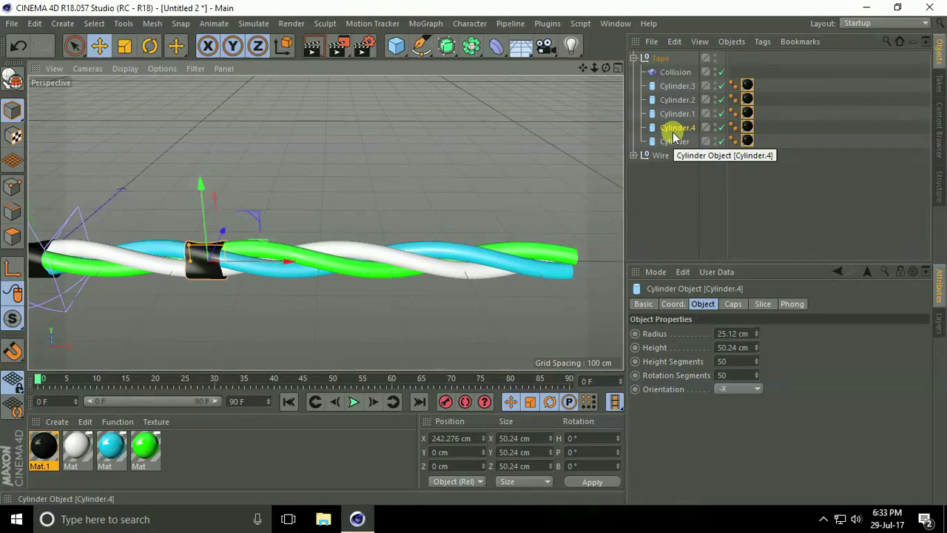
mouse_move(673, 137)
left_mouse_down()
mouse_move(688, 133)
mouse_move(681, 127)
left_mouse_up()
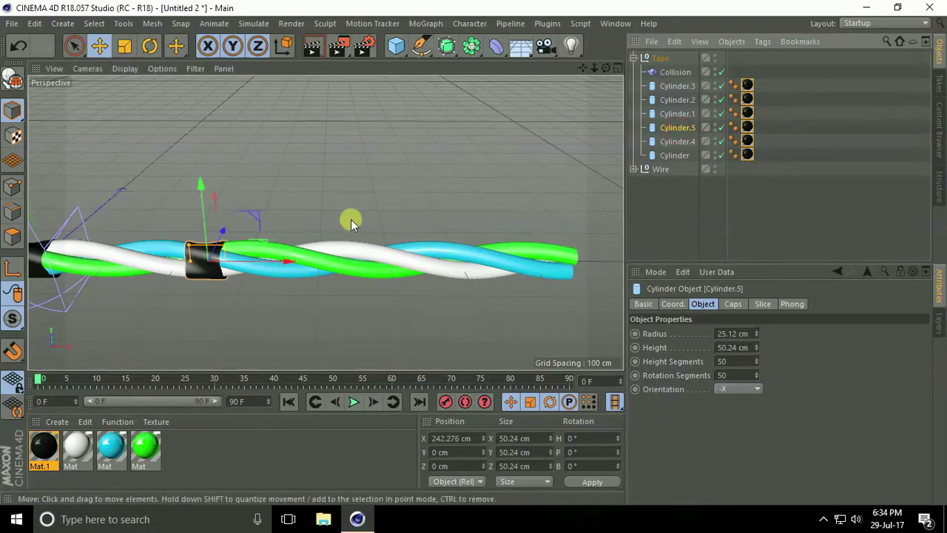
left_click_drag(287, 259, 477, 267)
scroll(329, 249, "down", 5)
middle_click_drag(329, 249, 422, 230, "alt")
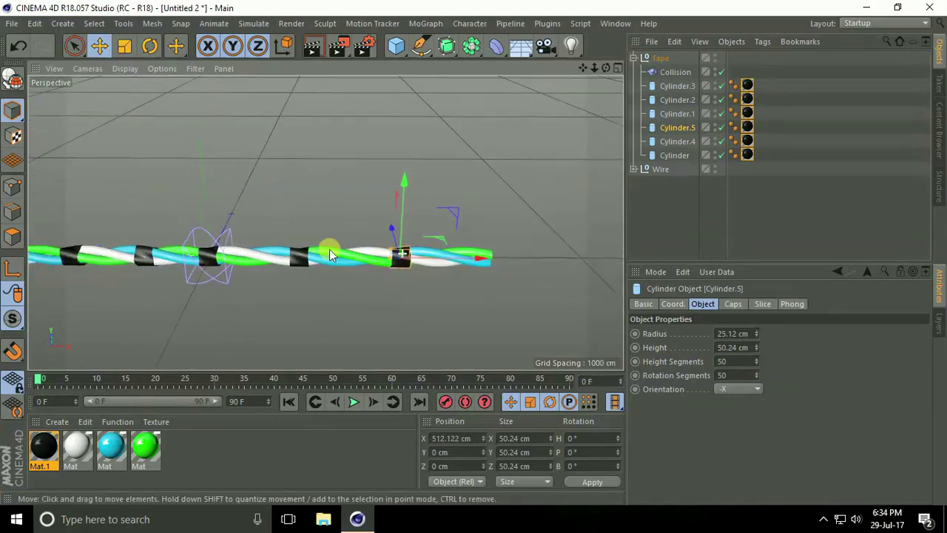
Convert the Tape and Wire groups to polygons with Current State to Object, and delete the original groups
left_click(633, 58)
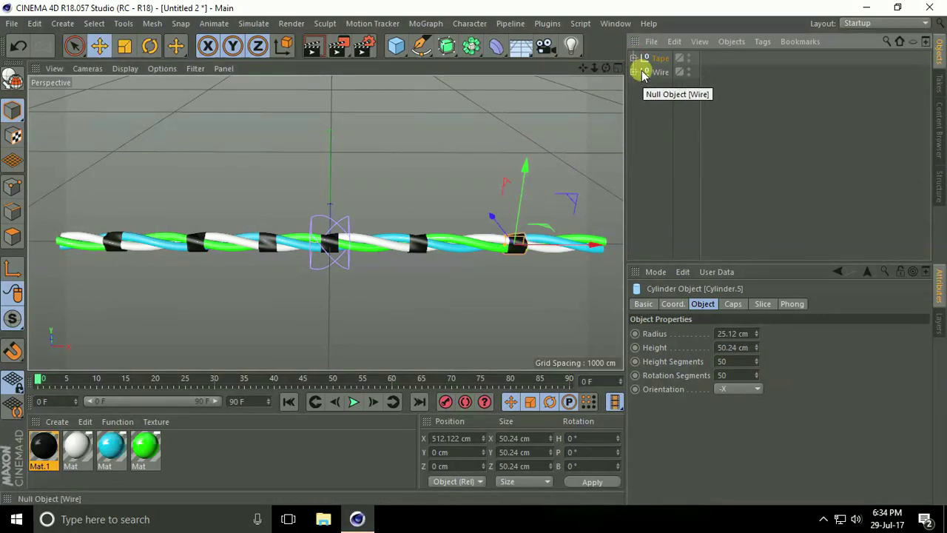
left_click_drag(633, 94, 664, 56)
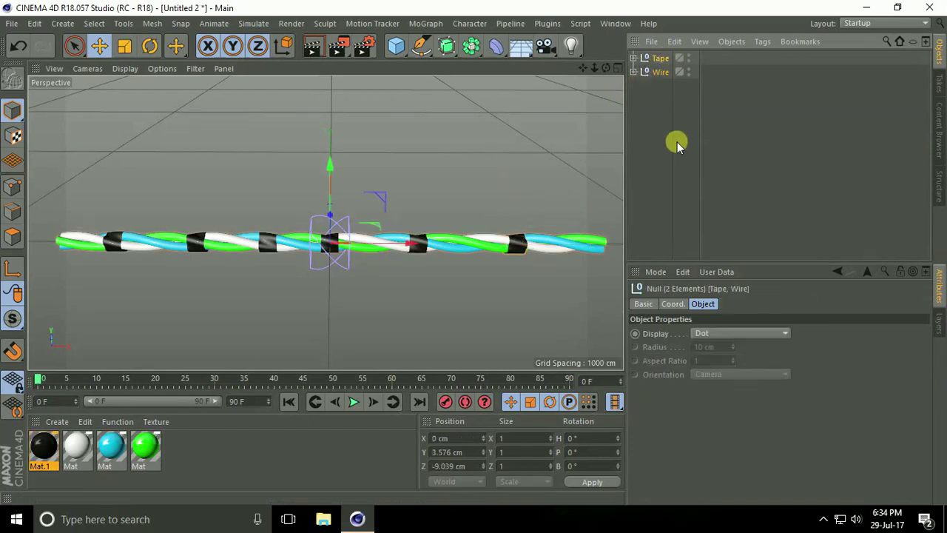
left_click_drag(646, 94, 663, 57)
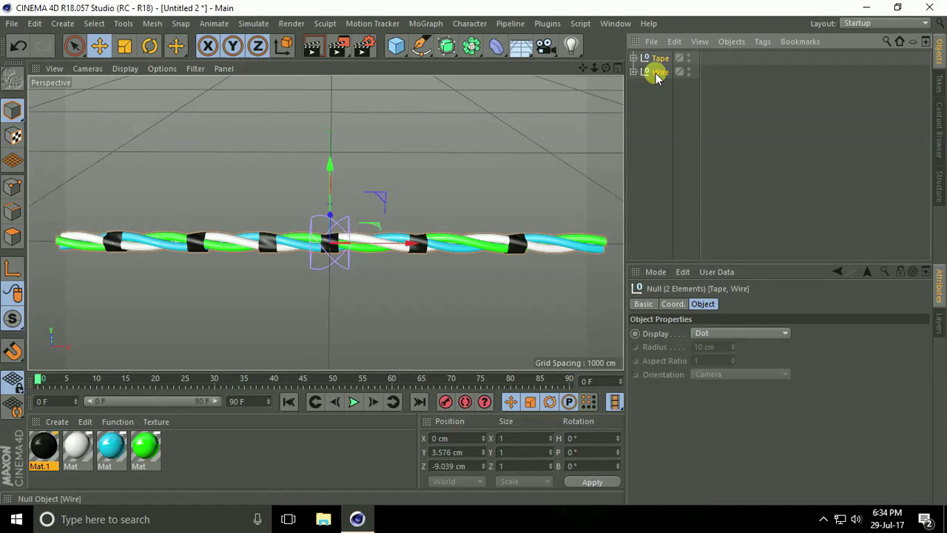
right_click(658, 78)
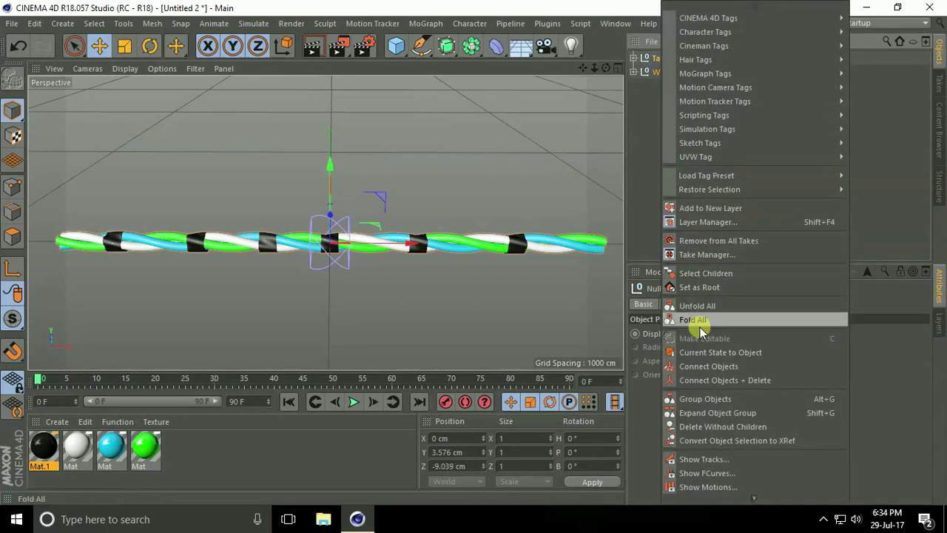
left_click(746, 353)
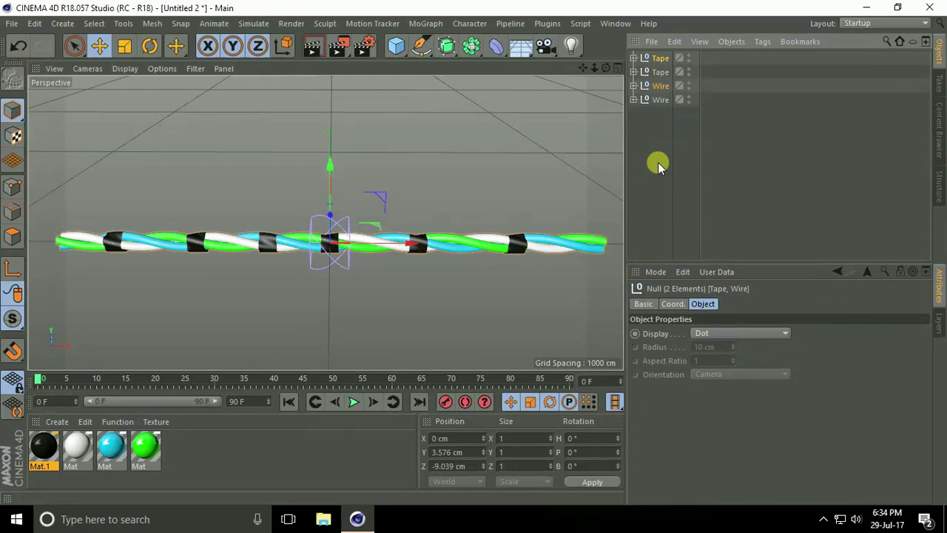
key("Delete")
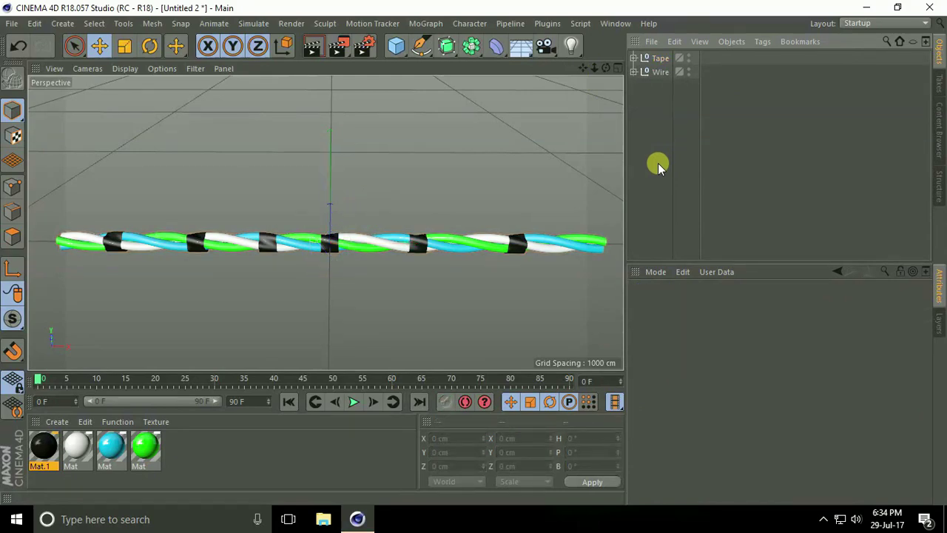
Check the polygon objects inside the Wire and Tape groups one by one and collapse both groups
left_click(634, 71)
left_click(666, 87)
left_click(673, 99)
left_click(673, 113)
left_click(633, 58)
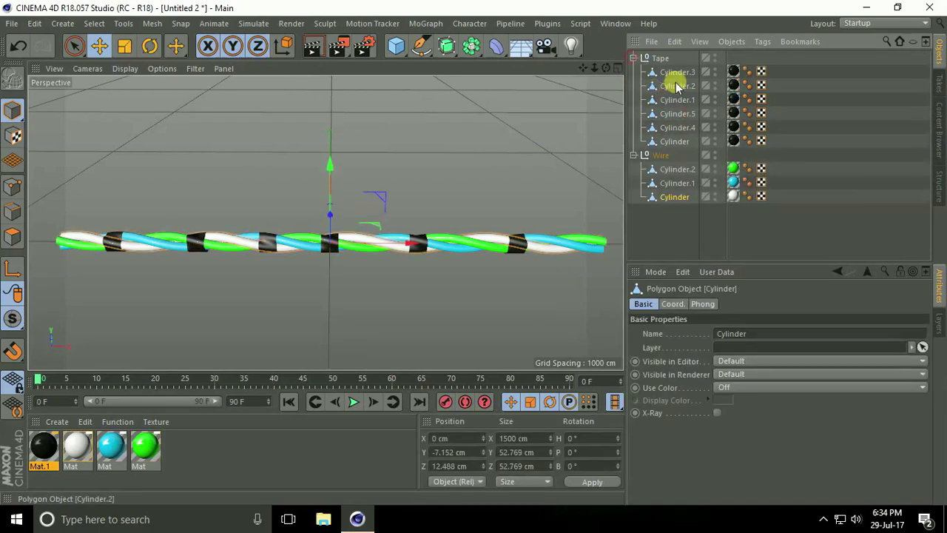
left_click(675, 72)
left_click(673, 86)
left_click(673, 99)
left_click(670, 113)
left_click(666, 128)
left_click(665, 140)
left_click(633, 58)
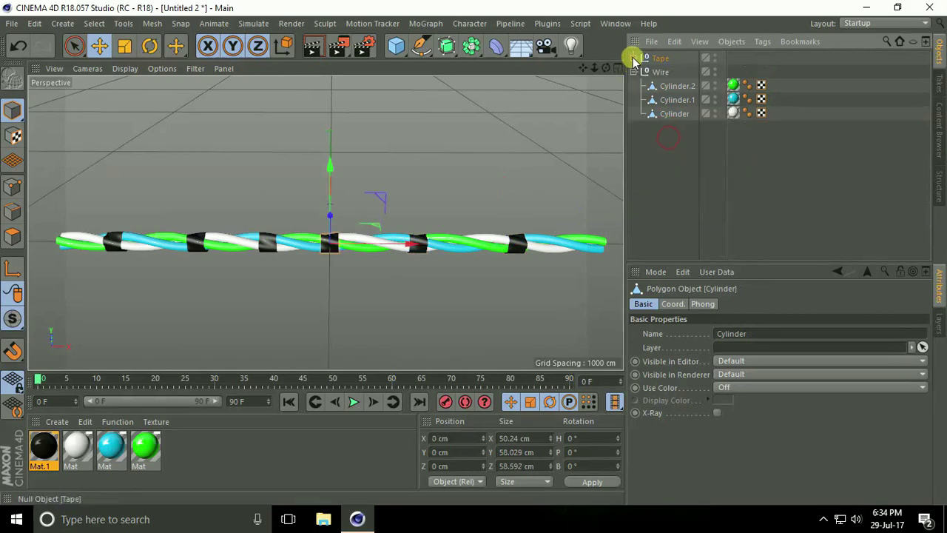
left_click(633, 72)
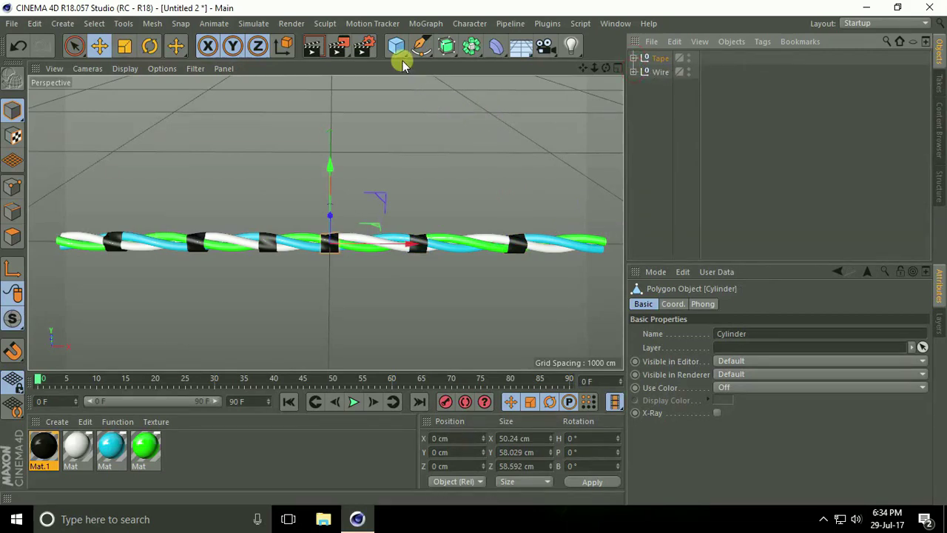
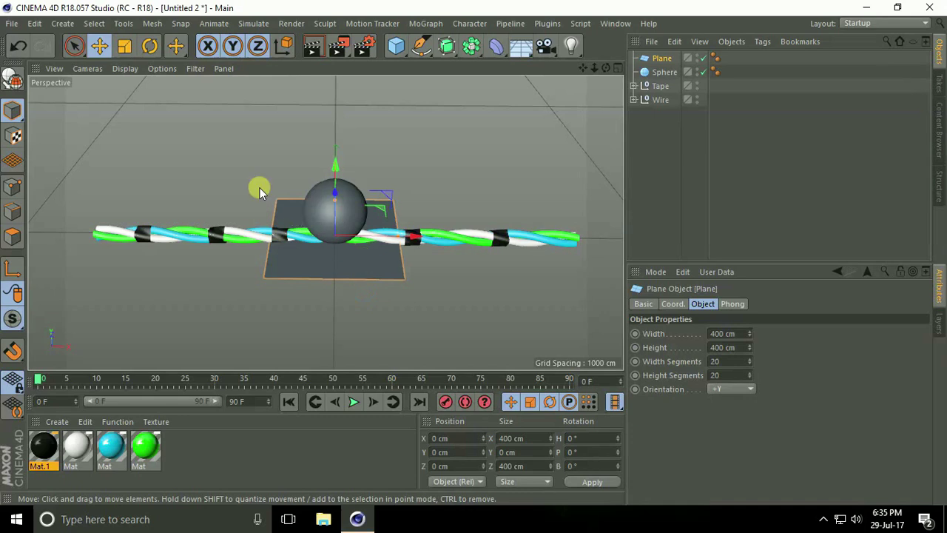
Scale the Plane up uniformly to about 2527 cm so that it extends beyond the whole cable
left_click(124, 46)
left_click_drag(415, 170, 488, 253)
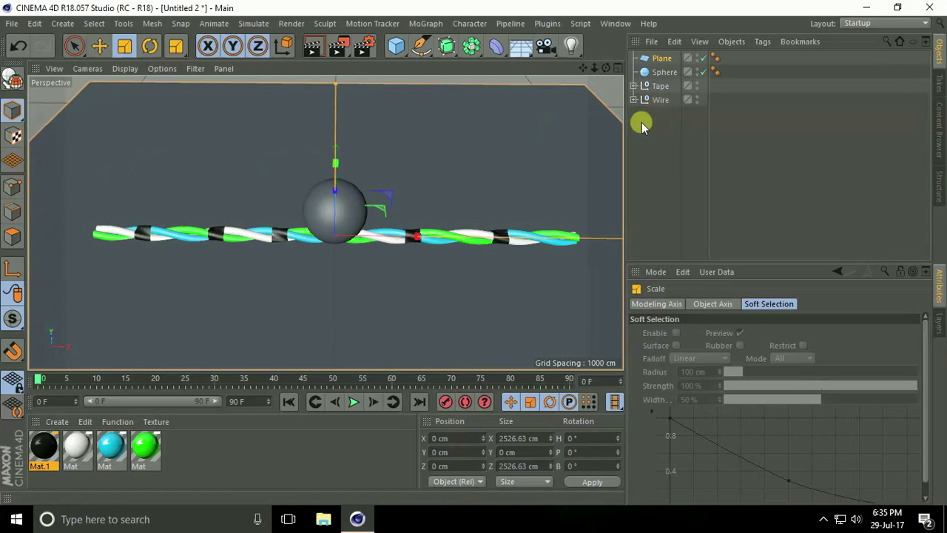
Group the Tape and Wire objects under a null and hide that null in the editor view
left_click_drag(640, 122, 667, 87)
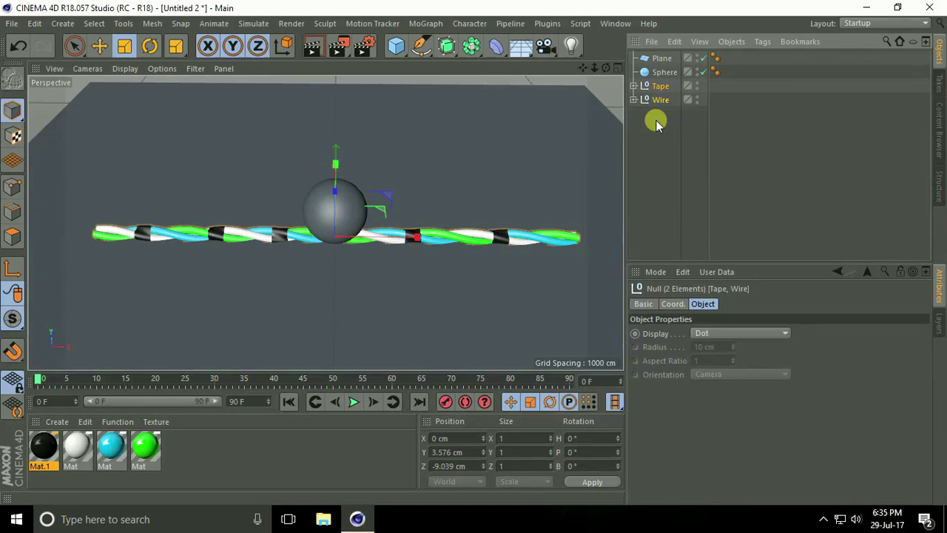
key("alt+g")
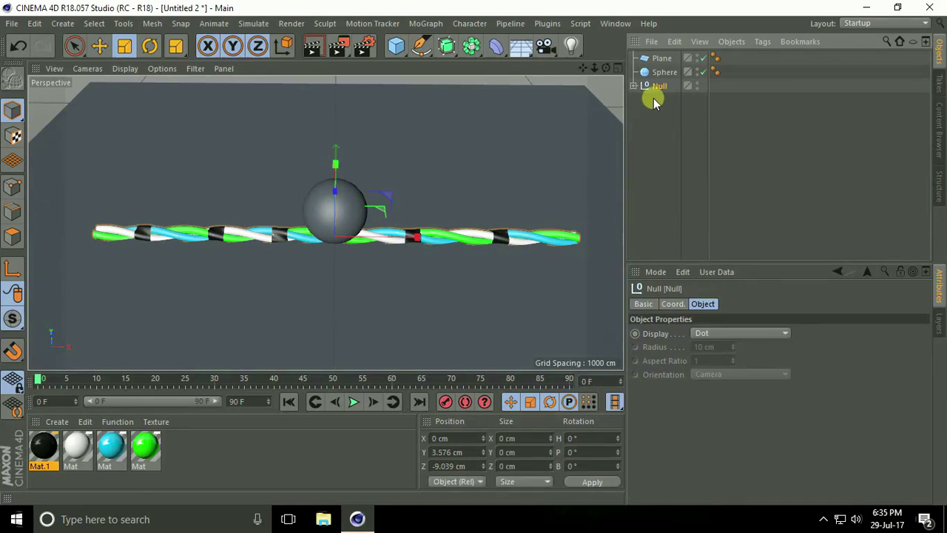
left_click(696, 84)
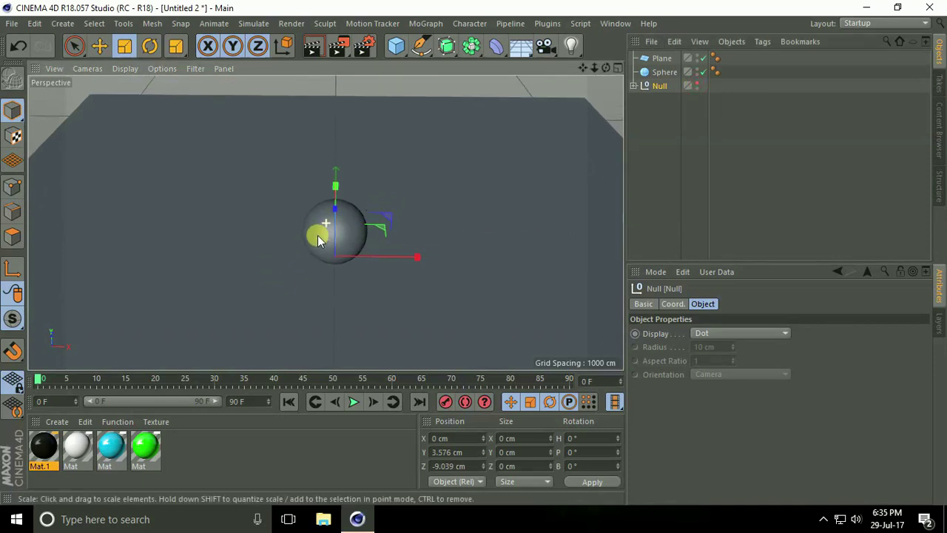
Start a Bezier spline with the Pen in the Top view, curving from the negative X side toward the sphere
scroll(318, 221, "up", 3)
left_click(329, 230)
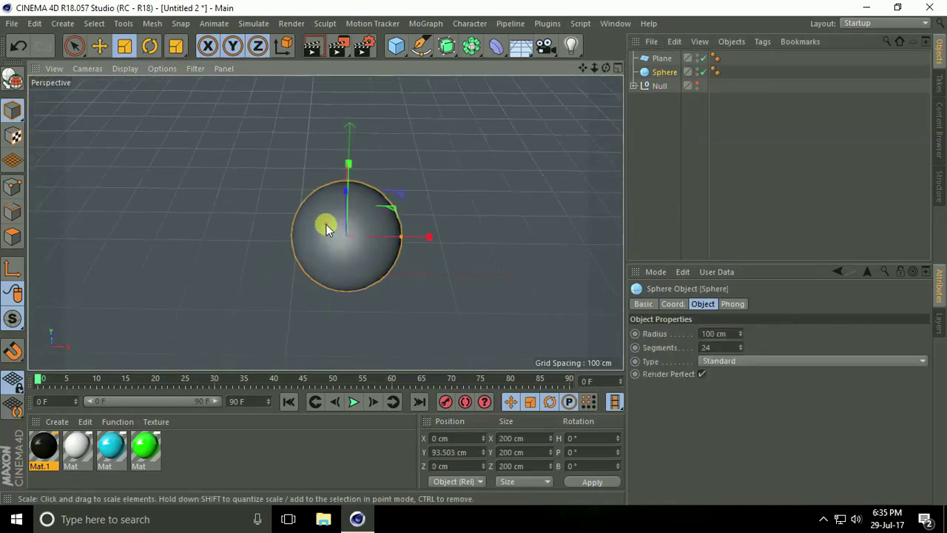
left_click(419, 46)
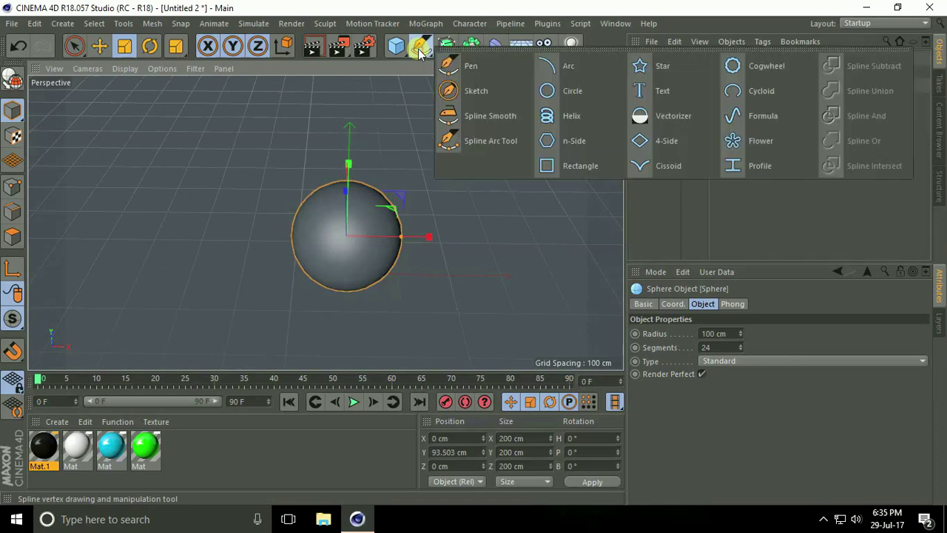
left_click(467, 67)
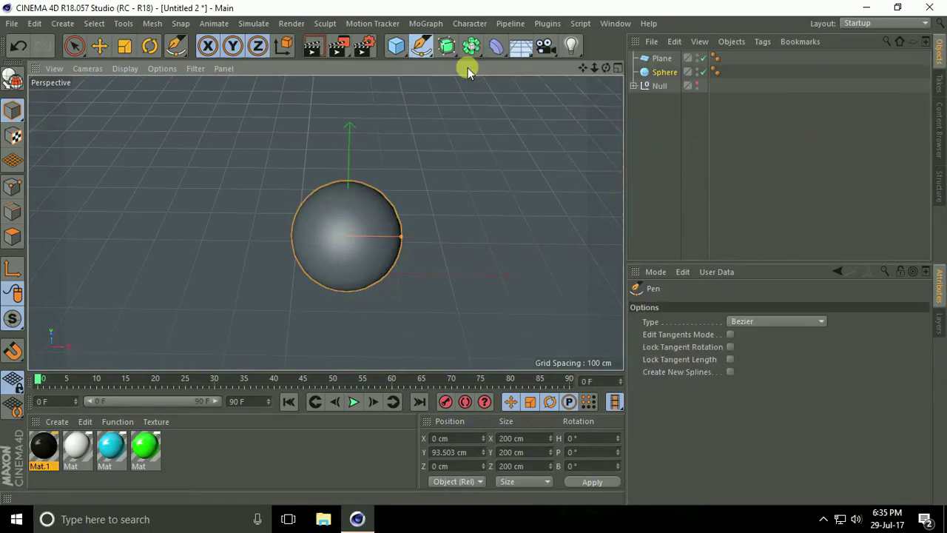
middle_click(256, 214)
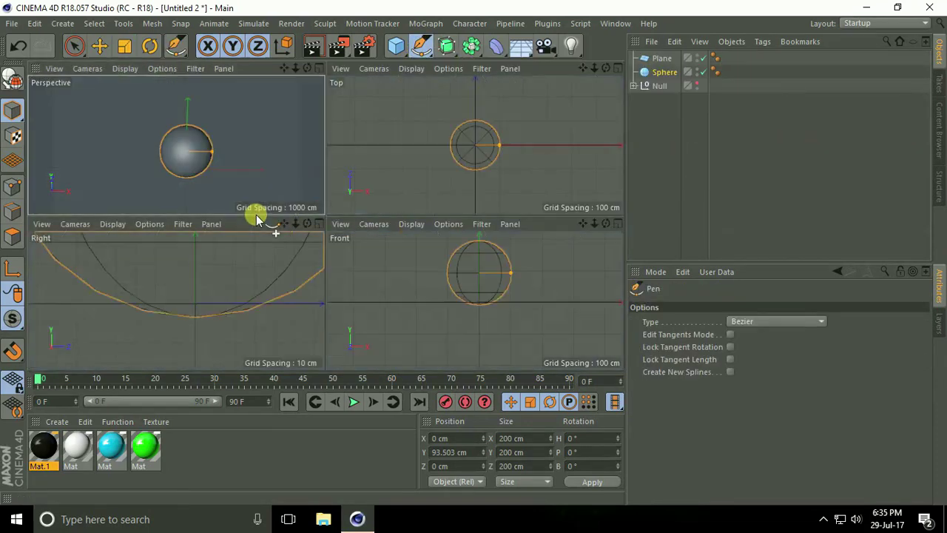
middle_click(397, 150)
right_click_drag(323, 210, 245, 227, "alt")
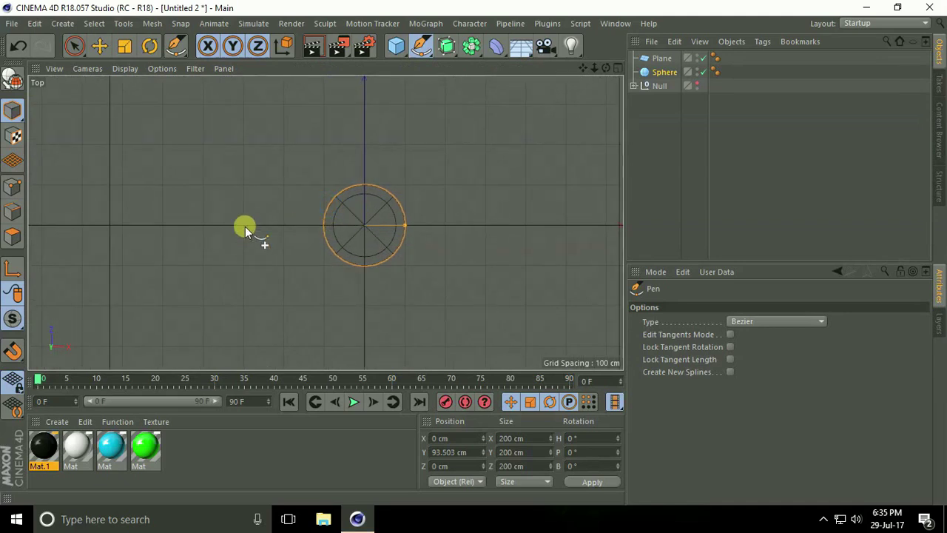
left_click(199, 223)
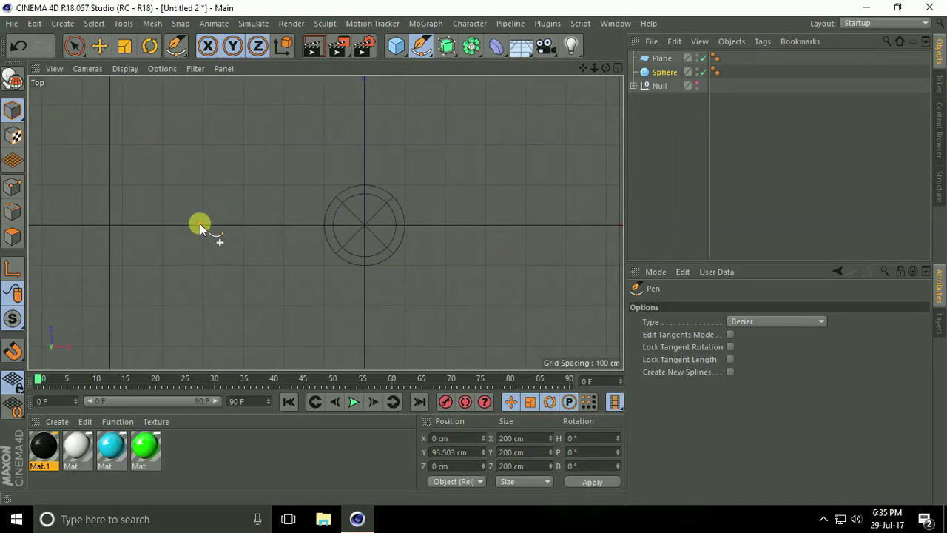
left_click_drag(253, 208, 272, 208)
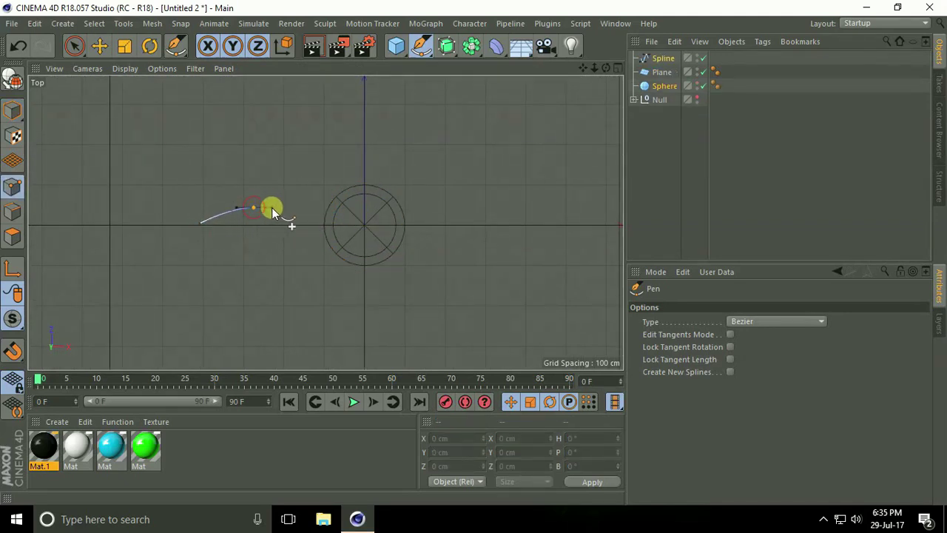
Continue the spline in the Front view, arching up over the sphere and back down to ground level on its other side
middle_click(315, 232)
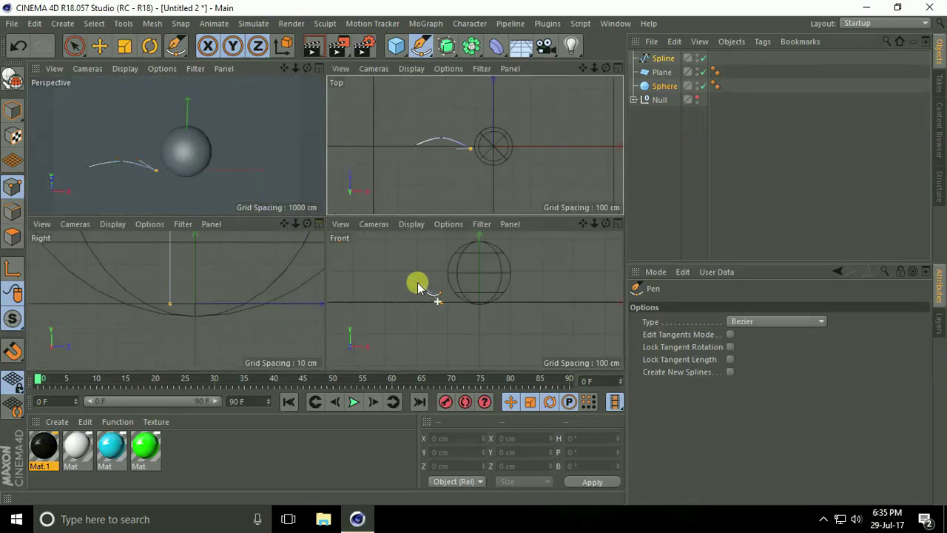
middle_click(440, 273)
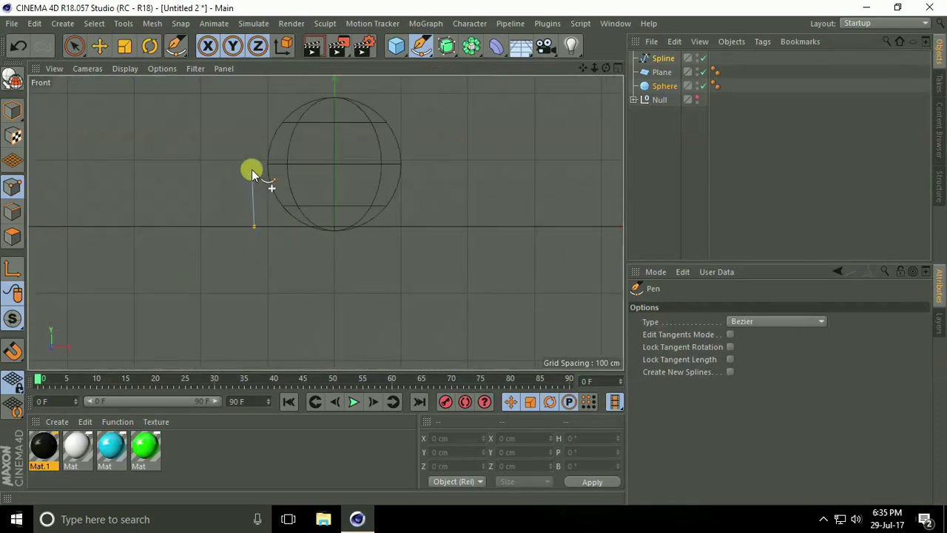
left_click_drag(262, 176, 255, 142)
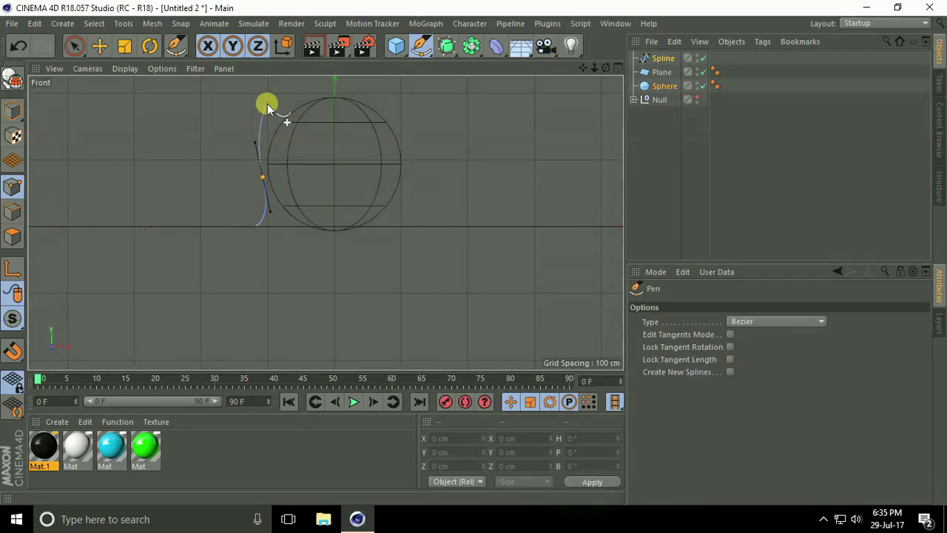
left_click(276, 97)
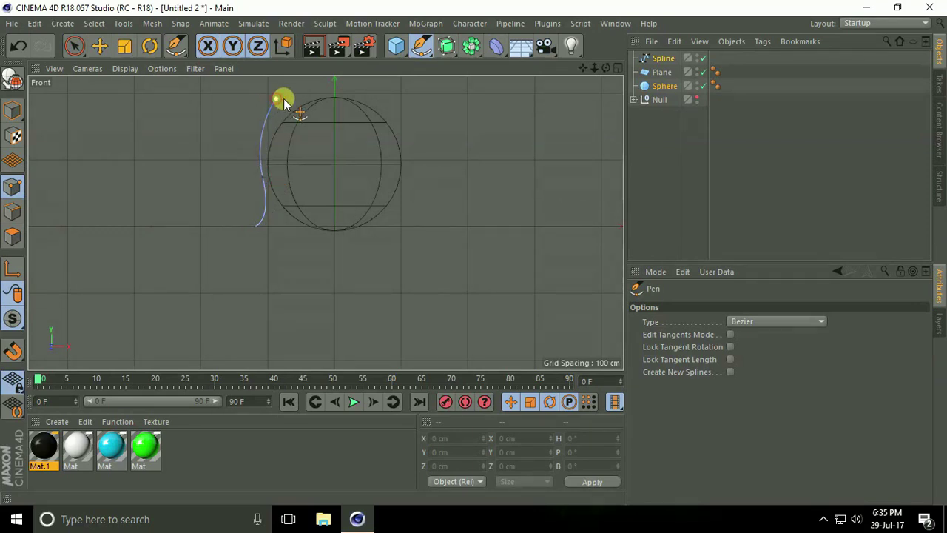
middle_click_drag(276, 97, 237, 151, "alt")
scroll(281, 134, "up", 3)
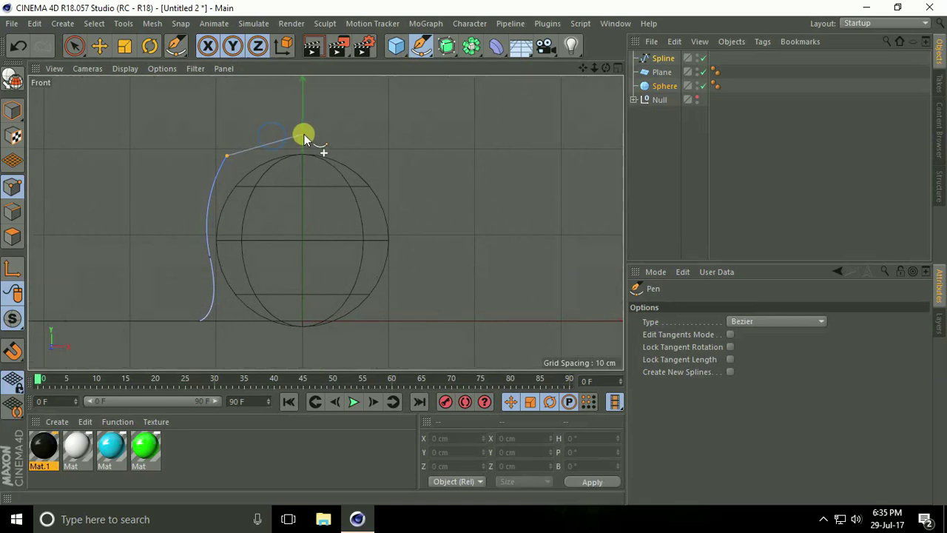
left_click_drag(302, 133, 337, 141)
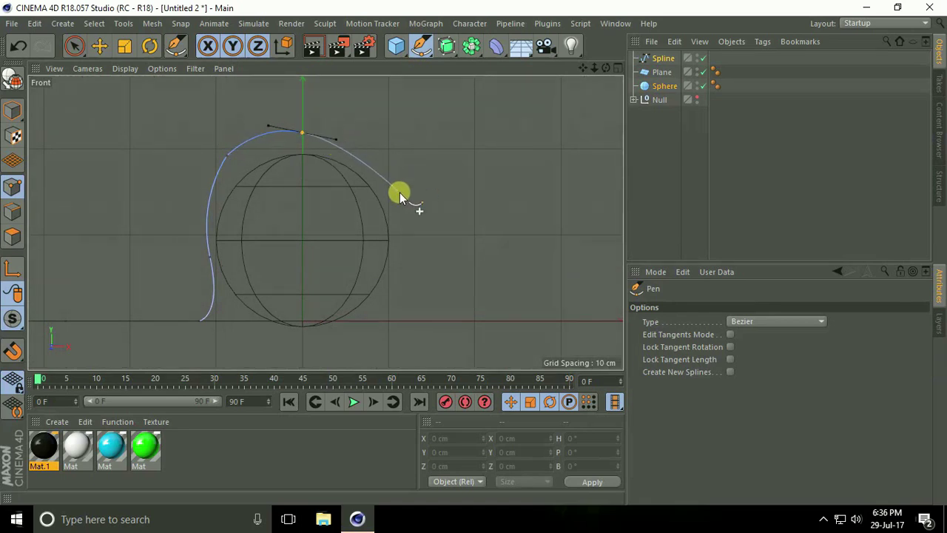
left_click_drag(400, 195, 403, 235)
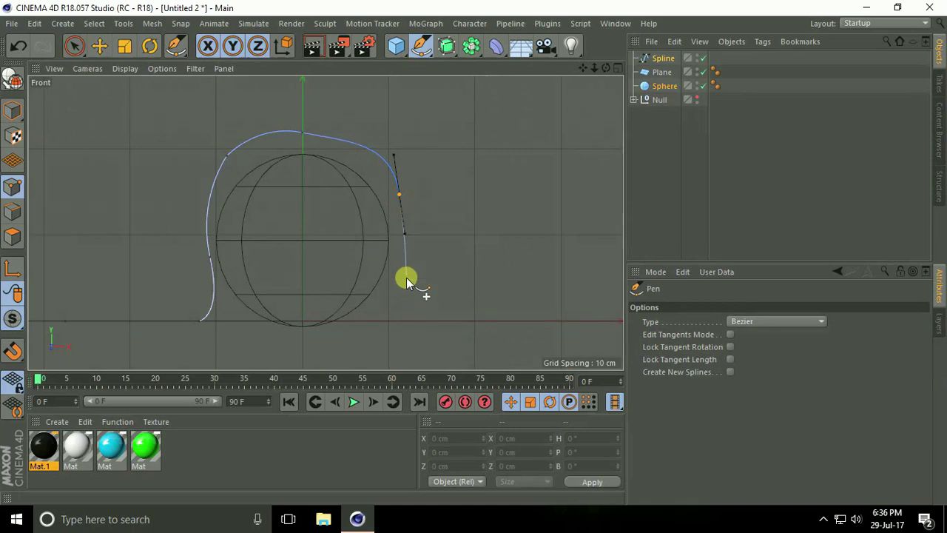
left_click_drag(398, 300, 390, 312)
left_click(425, 319)
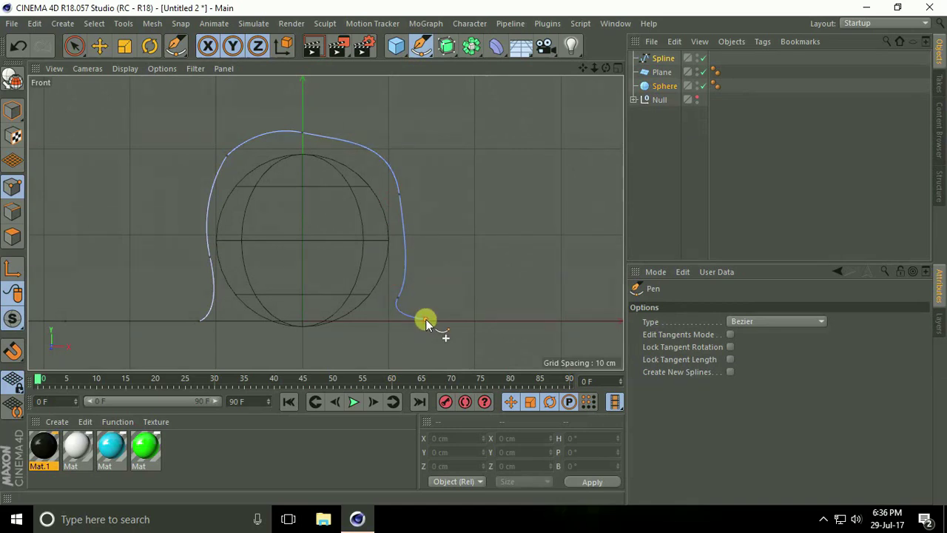
Extend the spline in the Top view with a wavy tail along positive X, and finish drawing by returning to Model mode
middle_click(435, 301)
middle_click(506, 164)
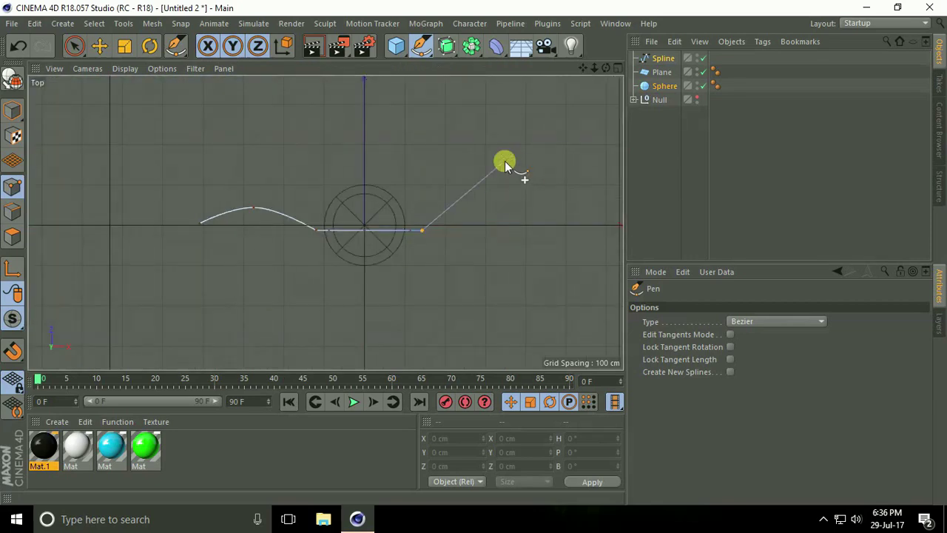
scroll(459, 174, "up", 2)
left_click_drag(420, 213, 435, 181)
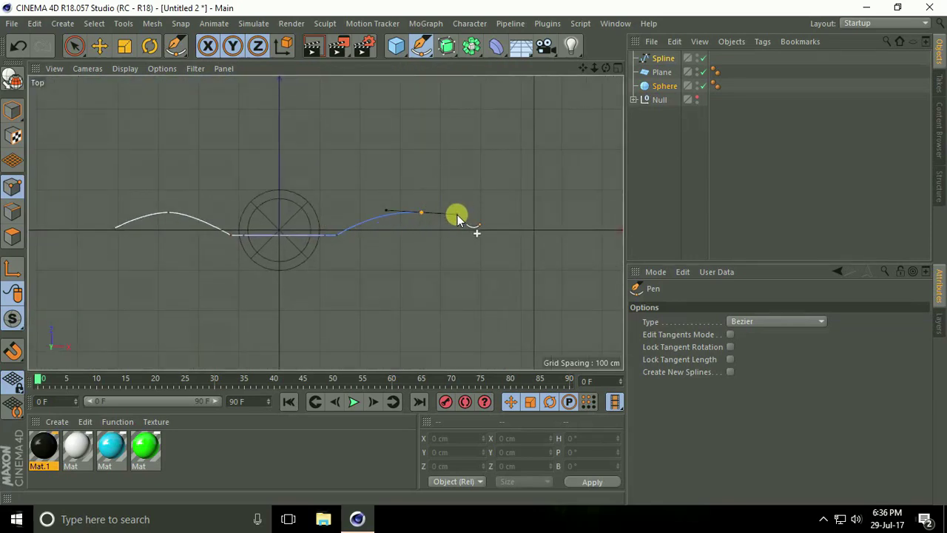
left_click_drag(457, 214, 460, 186)
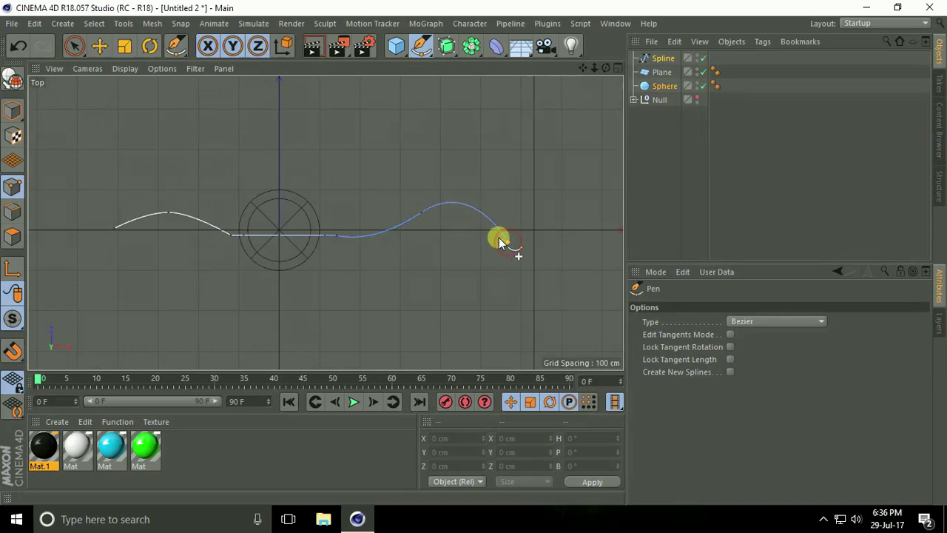
middle_click(500, 238)
middle_click(154, 118)
key("e")
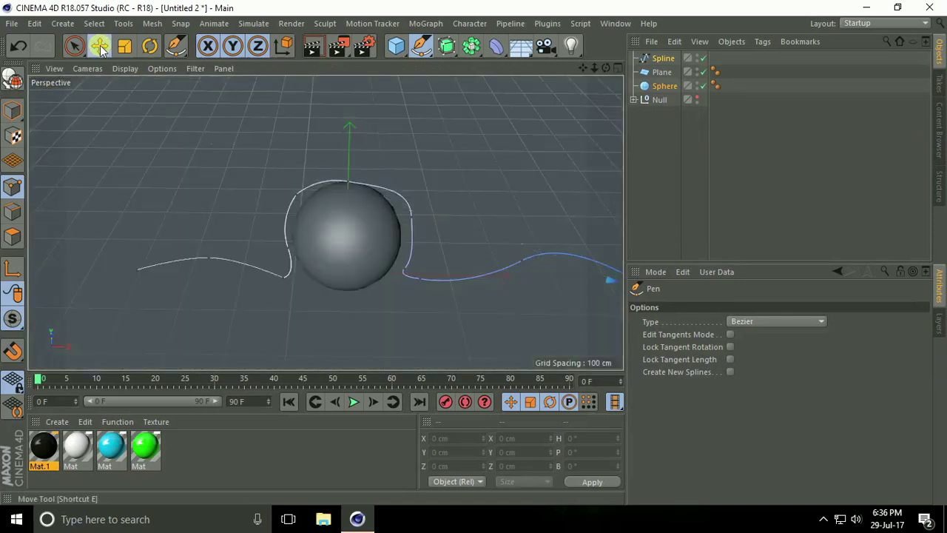
left_click(20, 112)
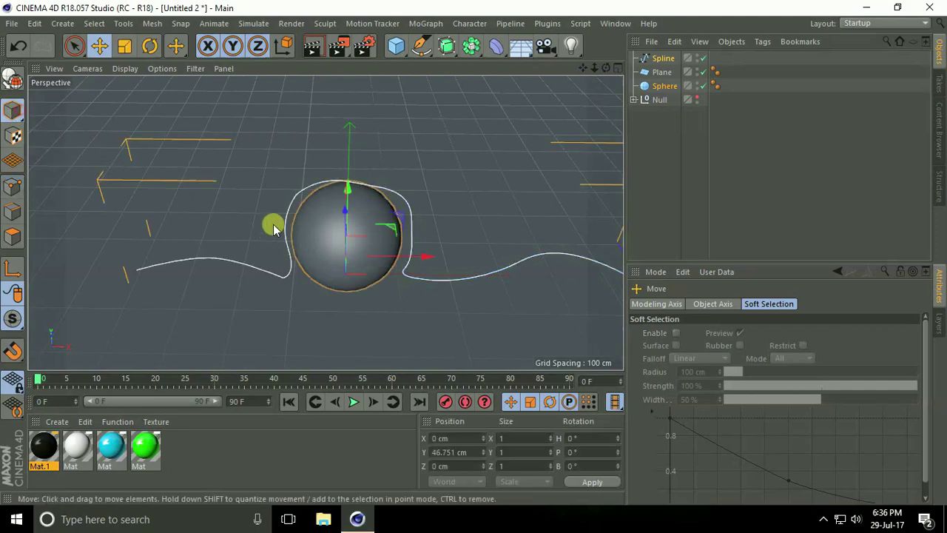
Unhide the cable's null and put a Spline Wrap deformer inside it that uses the drawn Spline as its path
left_click_drag(273, 222, 289, 197, "alt")
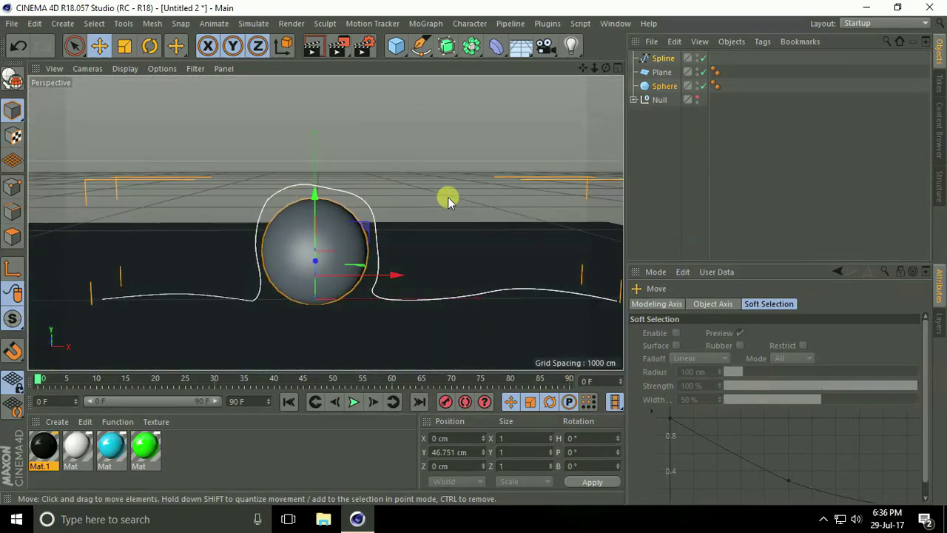
left_click(693, 97)
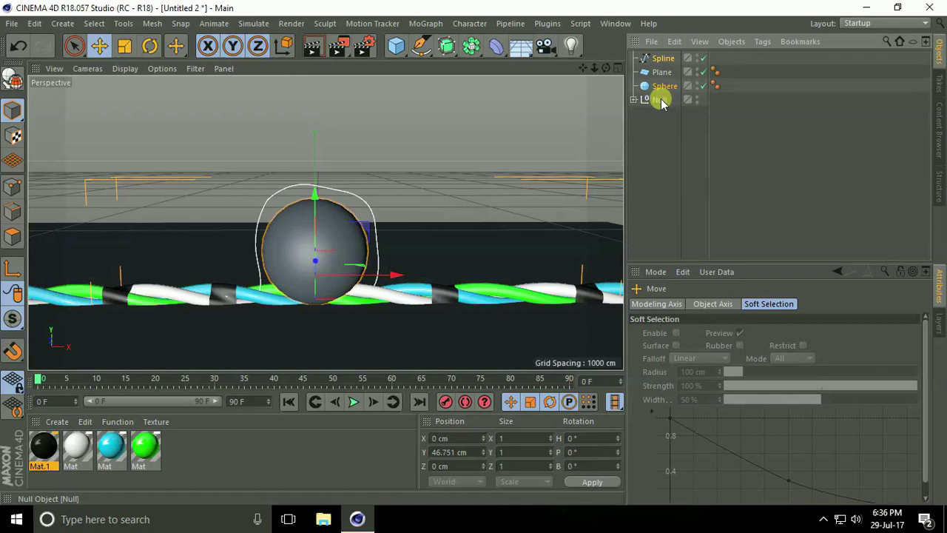
left_click(496, 47)
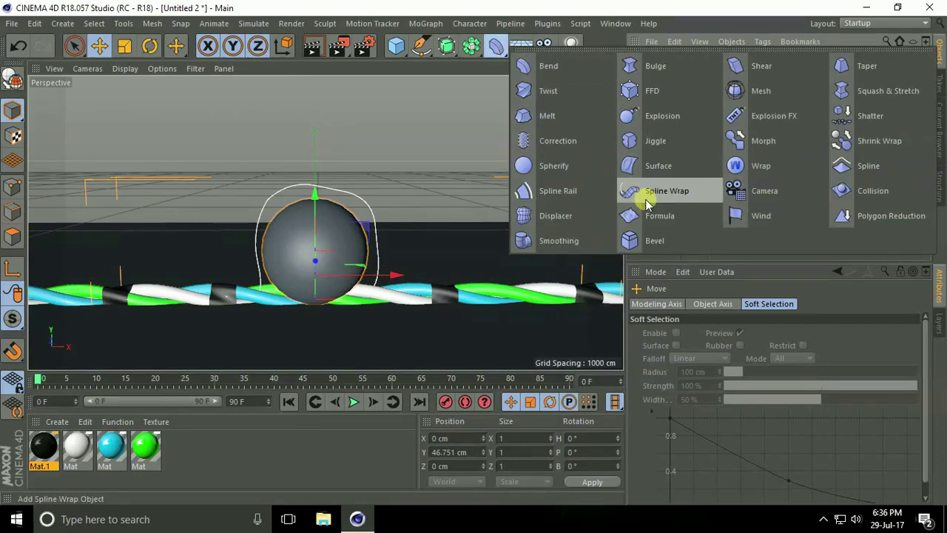
left_click(684, 191)
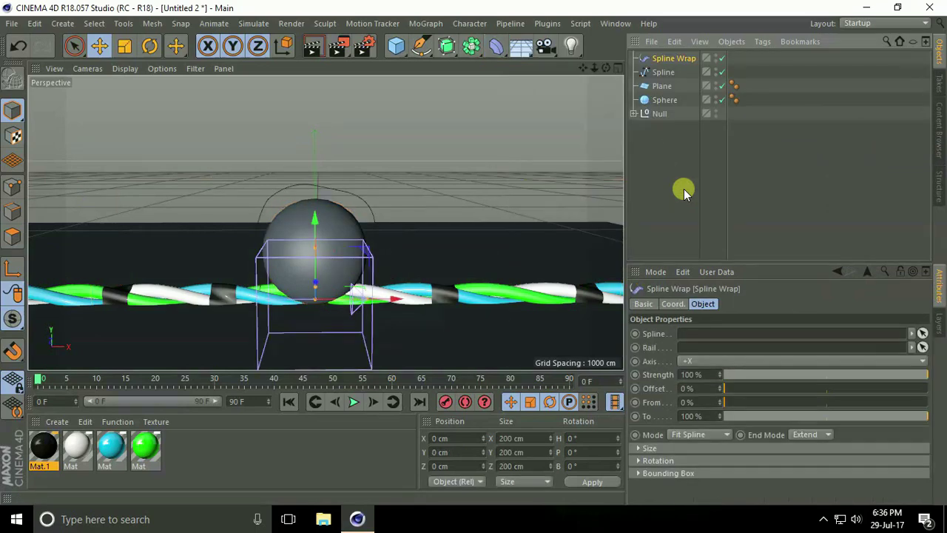
left_click(633, 113)
left_click(673, 59)
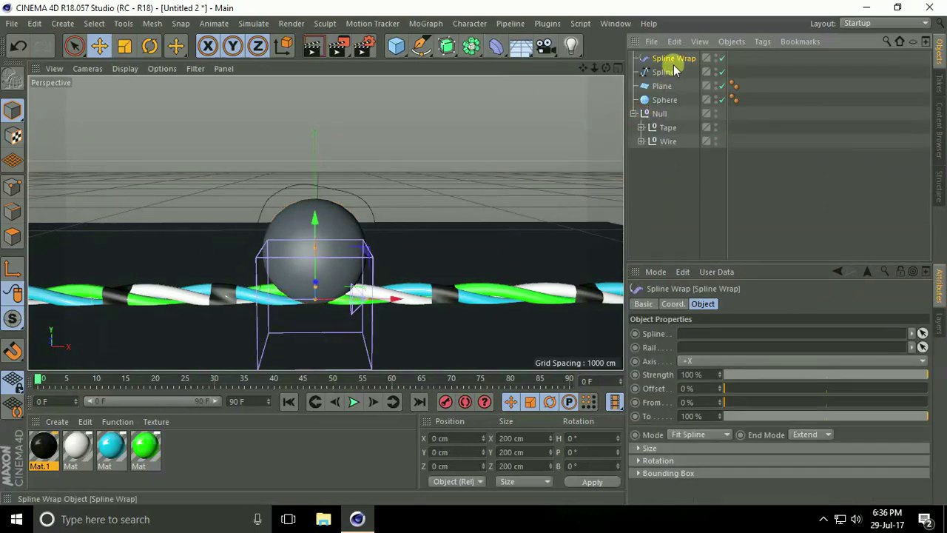
left_click_drag(674, 82, 666, 115)
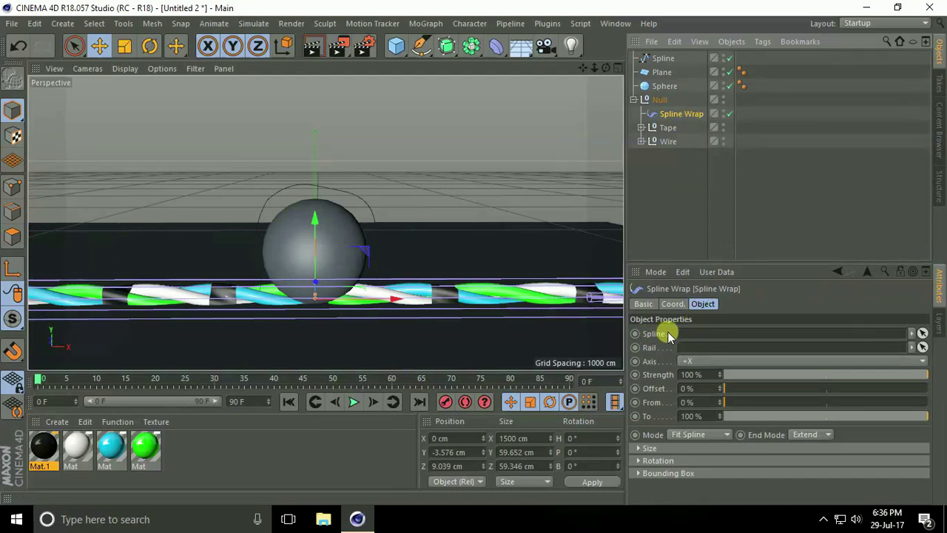
left_click_drag(668, 65, 709, 333)
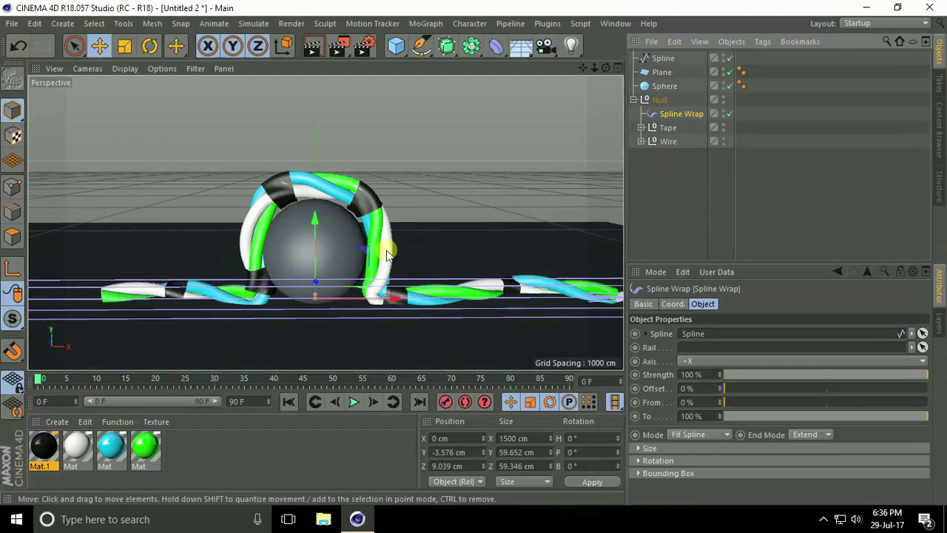
Lower the Plane beneath the wrapped cable to about -26 cm in Y
left_click_drag(386, 244, 450, 212, "alt")
left_click(436, 198)
left_click_drag(421, 184, 369, 296, "alt")
left_click(336, 323)
left_click_drag(301, 205, 326, 225)
Lower the Sphere slightly in the Front view so that it sits on the lowered plane
middle_click(320, 245)
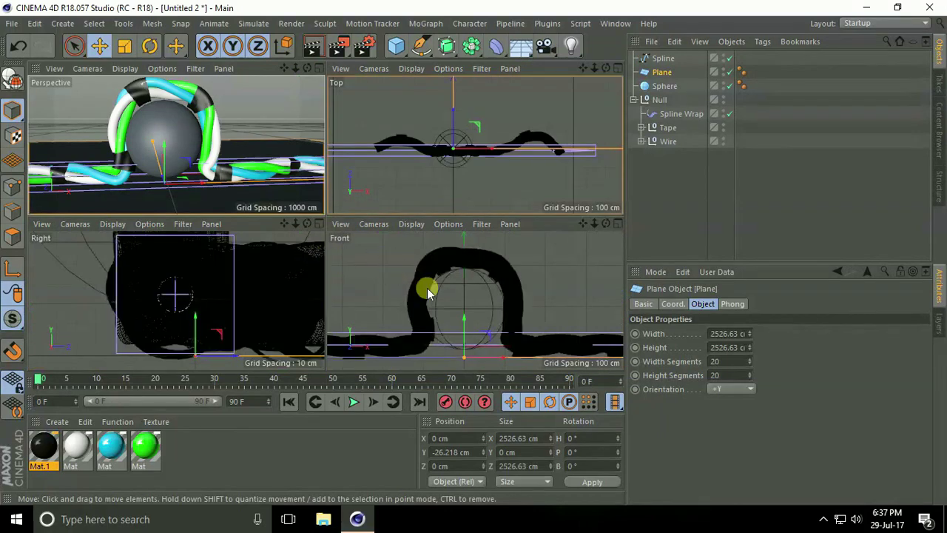
middle_click(427, 285)
mouse_move(330, 224)
left_mouse_down()
mouse_move(333, 232)
mouse_move(325, 229)
left_mouse_up()
left_click(354, 204)
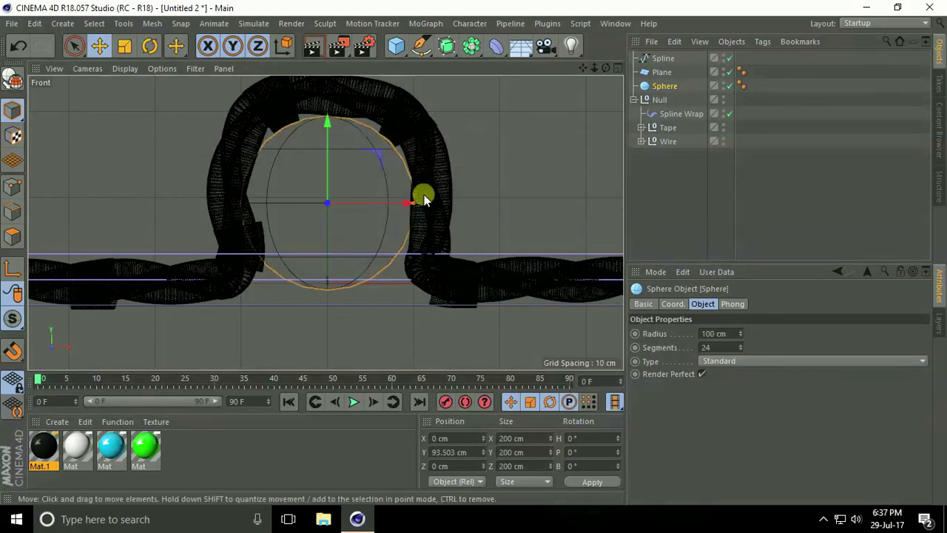
left_click_drag(328, 127, 328, 135)
Select the Spline's upper points in the Front view and lower them to about 190 cm in Y, closer to the sphere's top
left_click(662, 59)
middle_click_drag(315, 128, 303, 179, "alt")
left_click(12, 187)
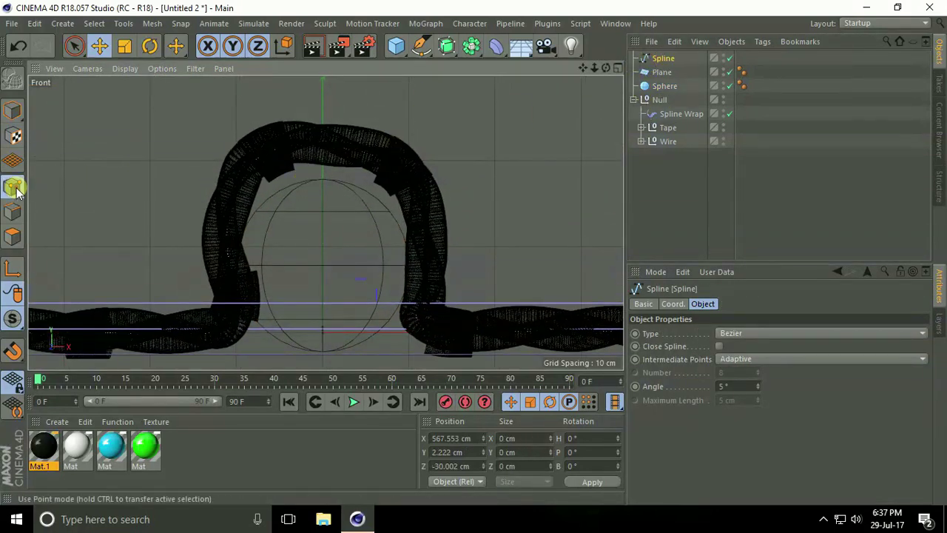
left_click_drag(72, 46, 117, 95)
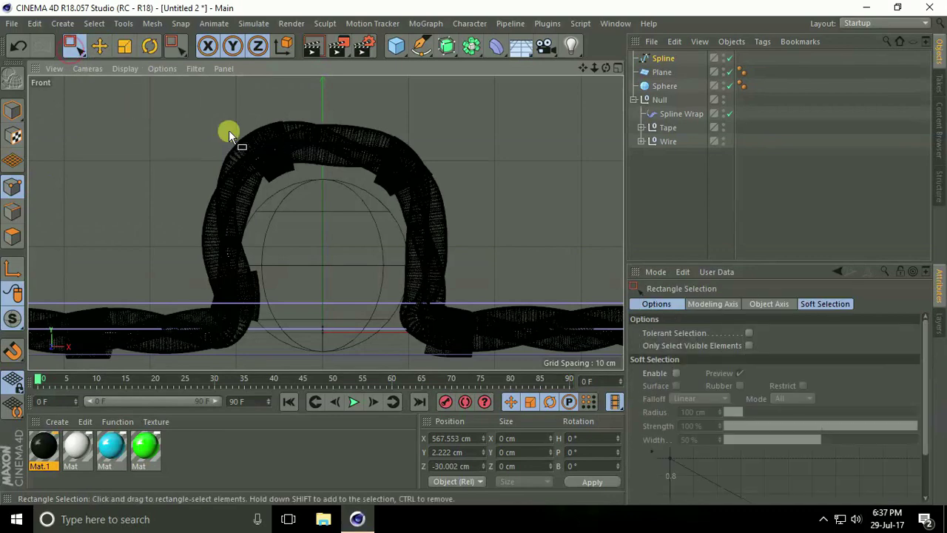
left_click_drag(190, 114, 500, 208)
scroll(301, 116, "up", 4)
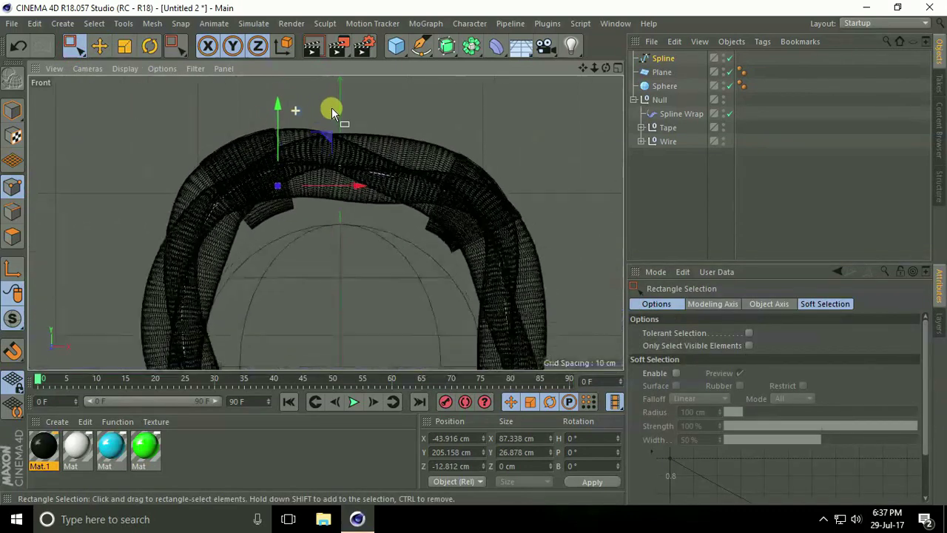
left_click_drag(278, 106, 271, 138)
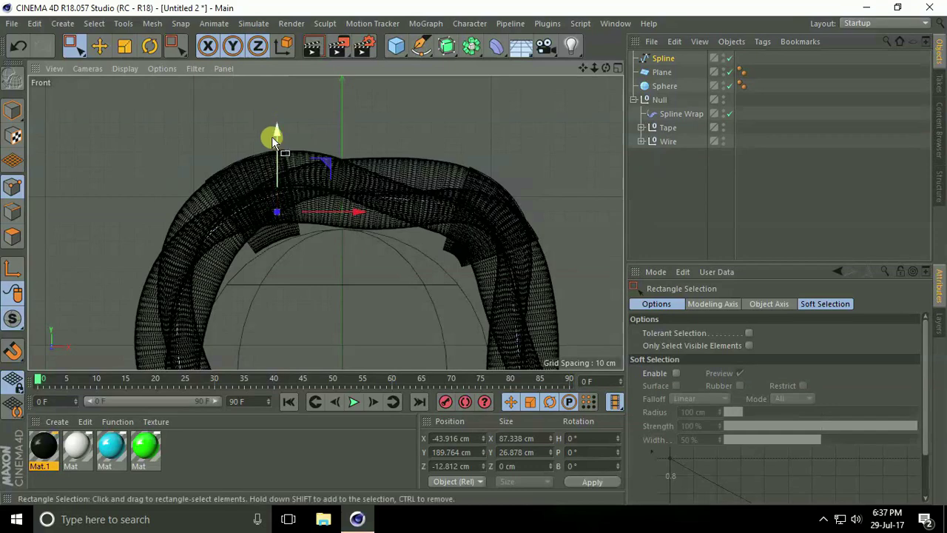
Shift the Spline's lower points at positive X slightly outward, and nudge the upper bend point at negative X to about -84 cm in X
middle_click_drag(271, 137, 436, 154)
left_click_drag(436, 154, 336, 241)
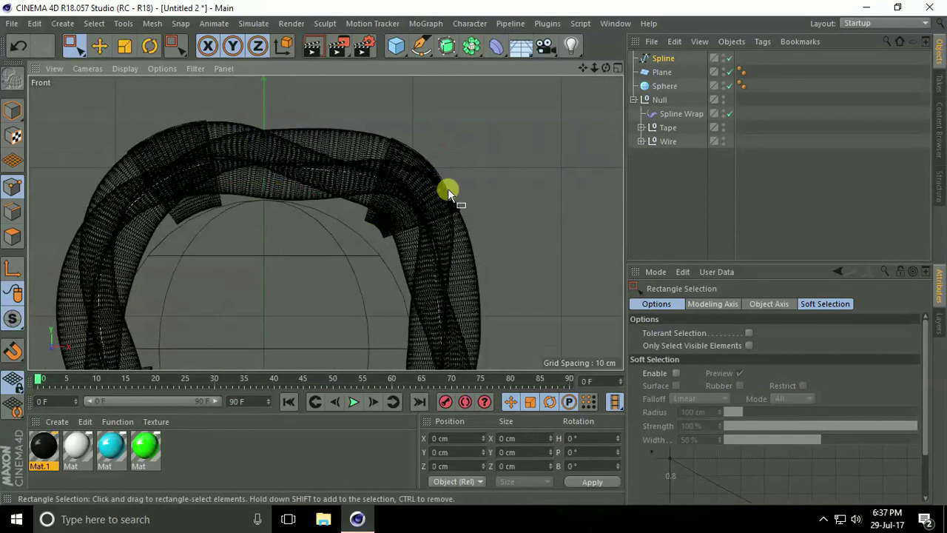
middle_click_drag(457, 255, 402, 191)
left_click_drag(446, 256, 321, 353)
left_click_drag(466, 331, 493, 326)
middle_click_drag(101, 191, 230, 250)
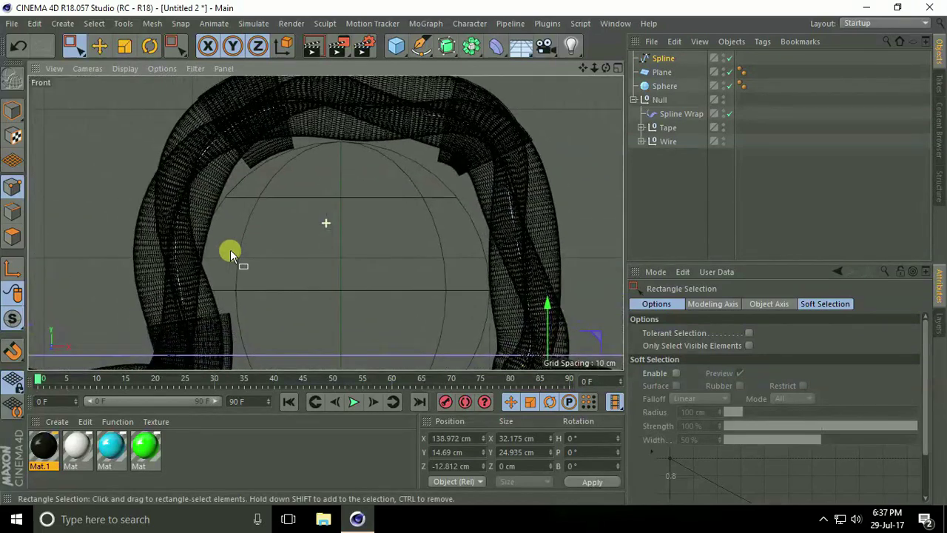
left_click_drag(113, 135, 235, 258)
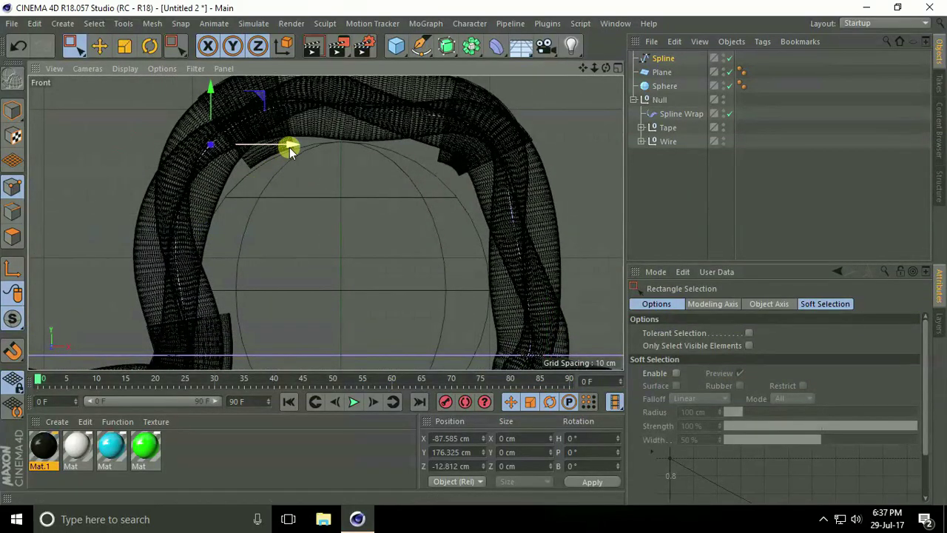
left_click_drag(290, 146, 294, 150)
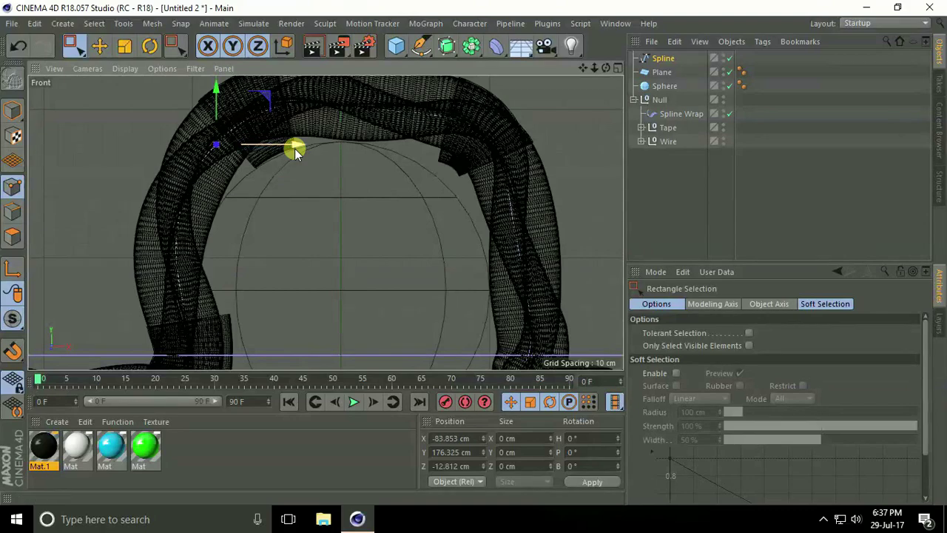
Add a new point to the Spline on its upper bend at positive X, at about X 93, Y 185 cm
scroll(338, 201, "up", 8)
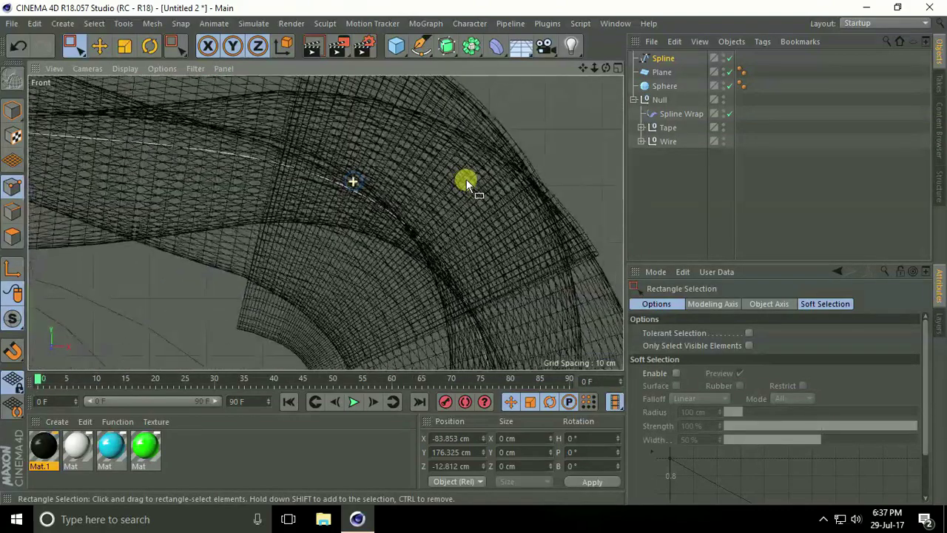
scroll(466, 181, "down", 1)
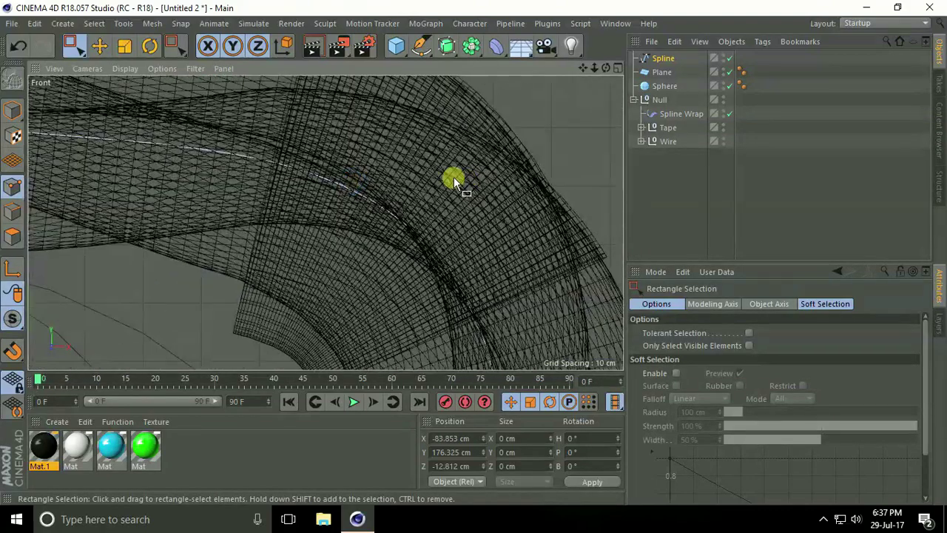
right_click(374, 201)
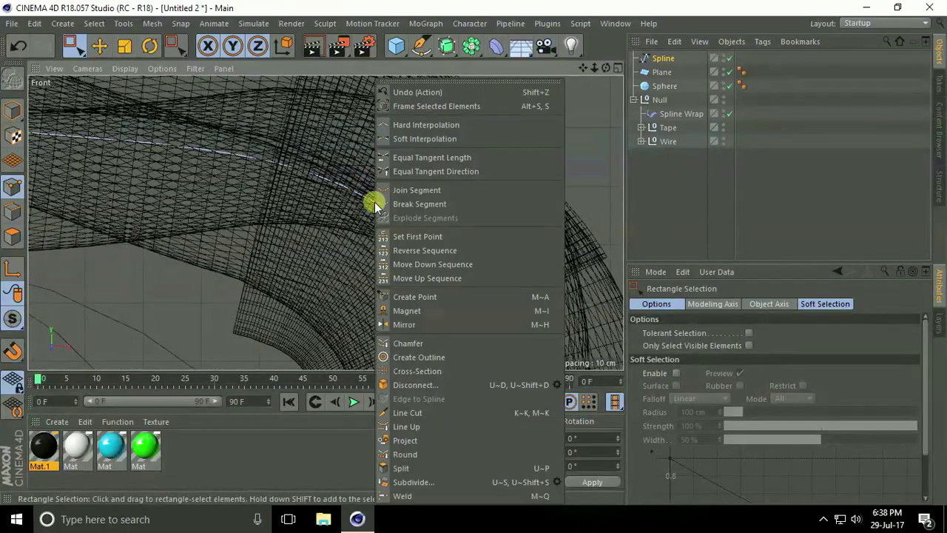
left_click(402, 297)
left_click(397, 221)
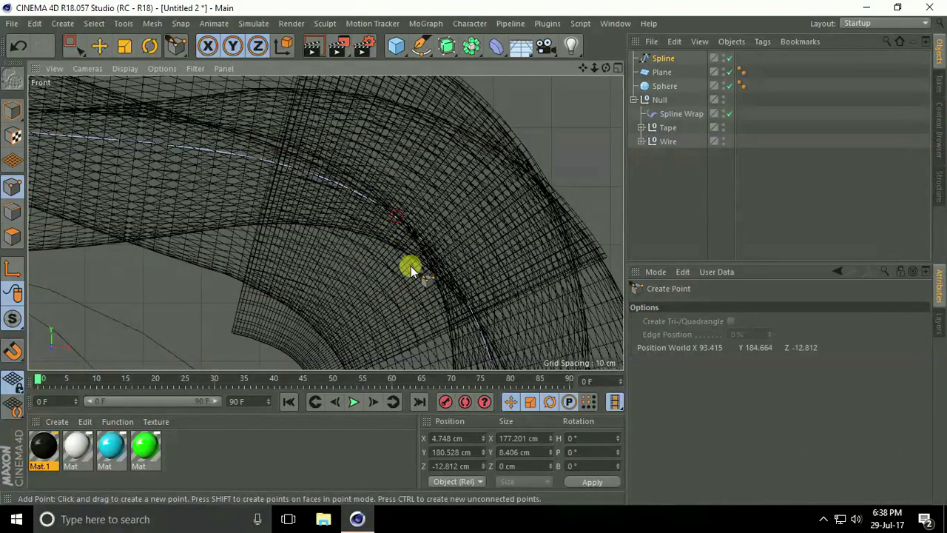
Move the new bend point inward toward the sphere, to about X 90, Y 173 cm
left_click(74, 47)
left_click_drag(364, 158, 441, 272)
scroll(412, 232, "down", 6)
scroll(385, 240, "up", 4)
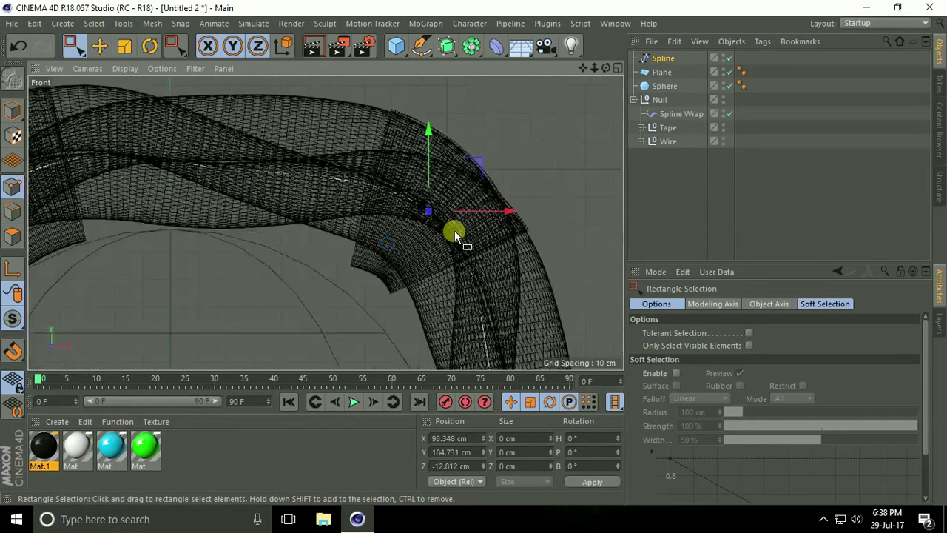
left_click_drag(476, 162, 467, 195)
scroll(375, 207, "down", 5)
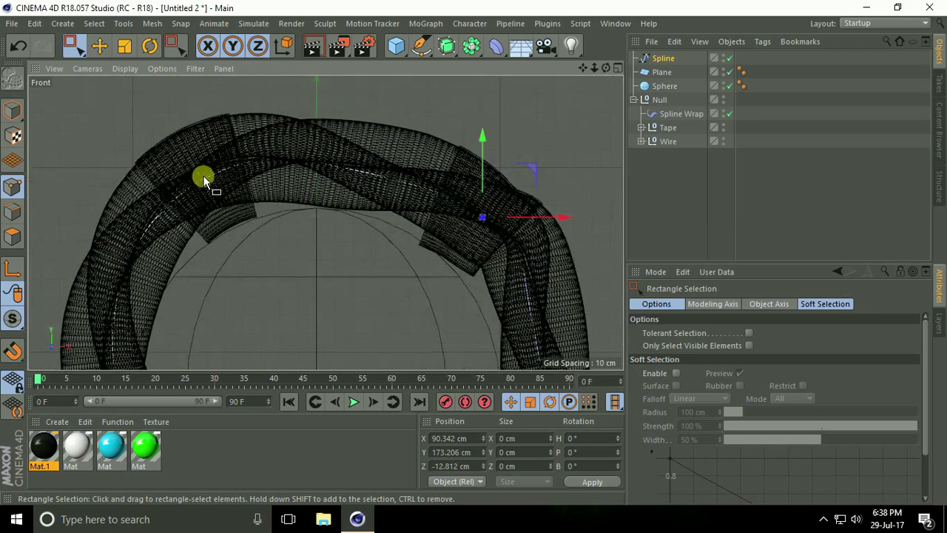
Add a point on the Spline's upper bend at negative X and lower it with the adjacent point to about 179 cm in Y
right_click(203, 179)
left_click(242, 296)
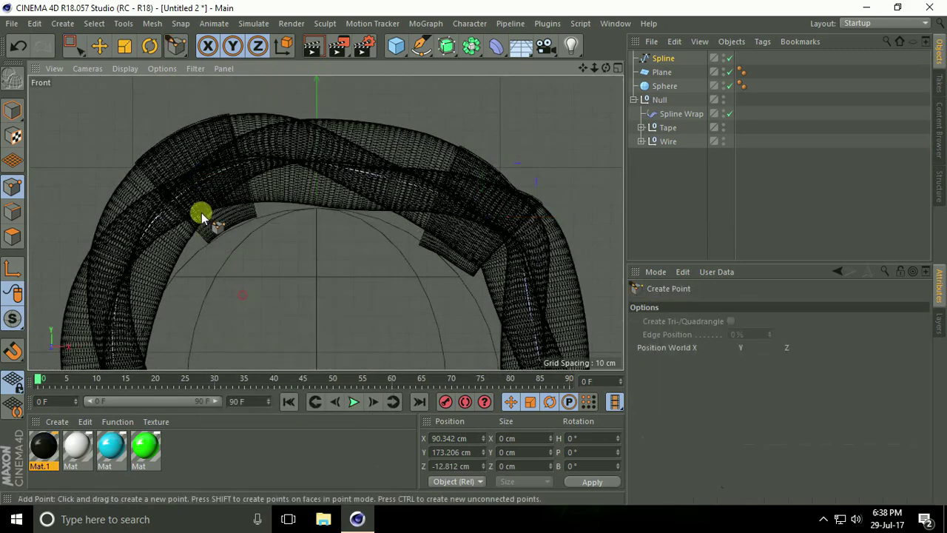
left_click(127, 158)
left_click(74, 46)
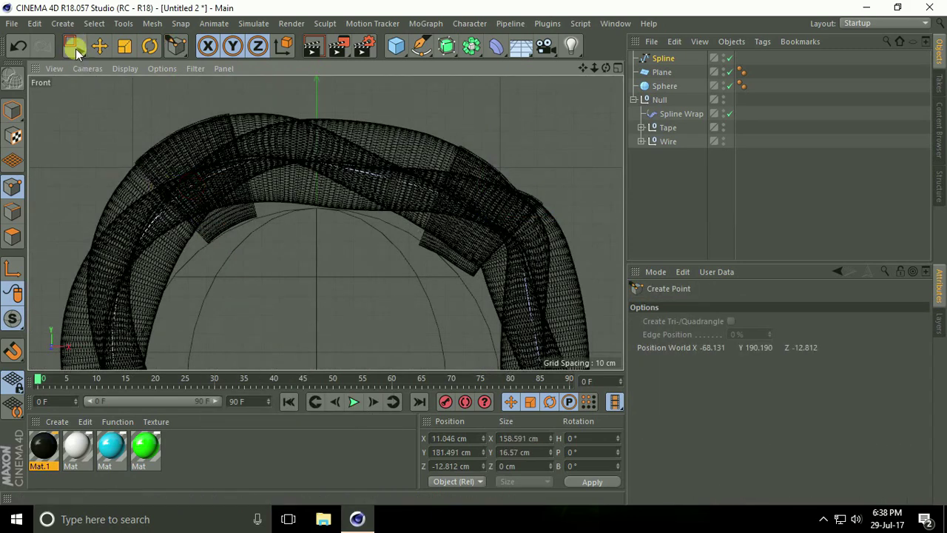
left_click_drag(126, 155, 170, 182)
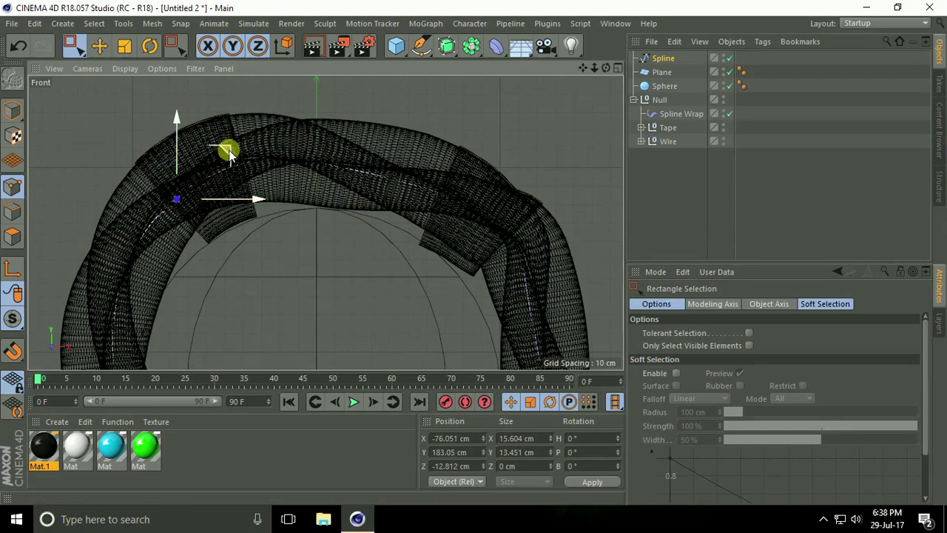
mouse_move(229, 152)
left_mouse_down()
mouse_move(234, 159)
mouse_move(226, 155)
left_mouse_up()
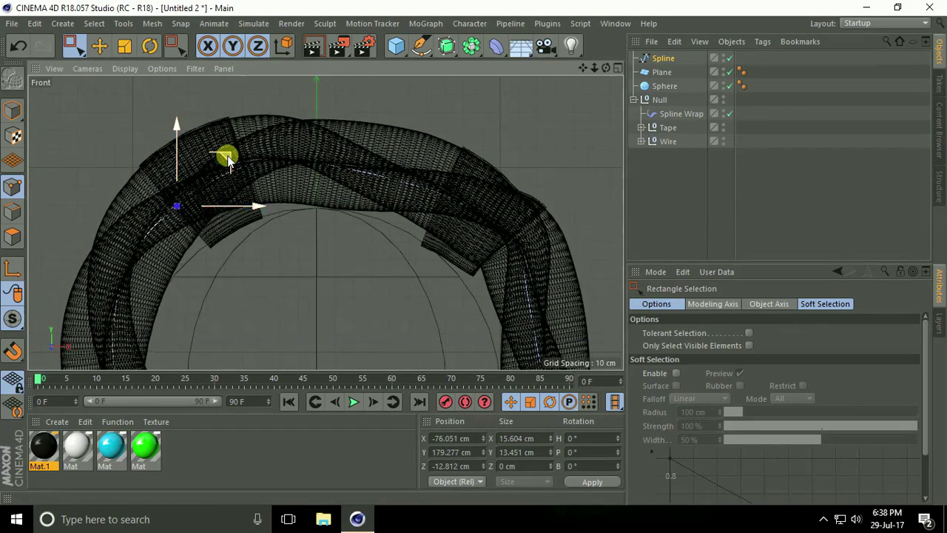
middle_click(233, 172)
middle_click(234, 172)
left_click_drag(381, 233, 328, 258, "alt")
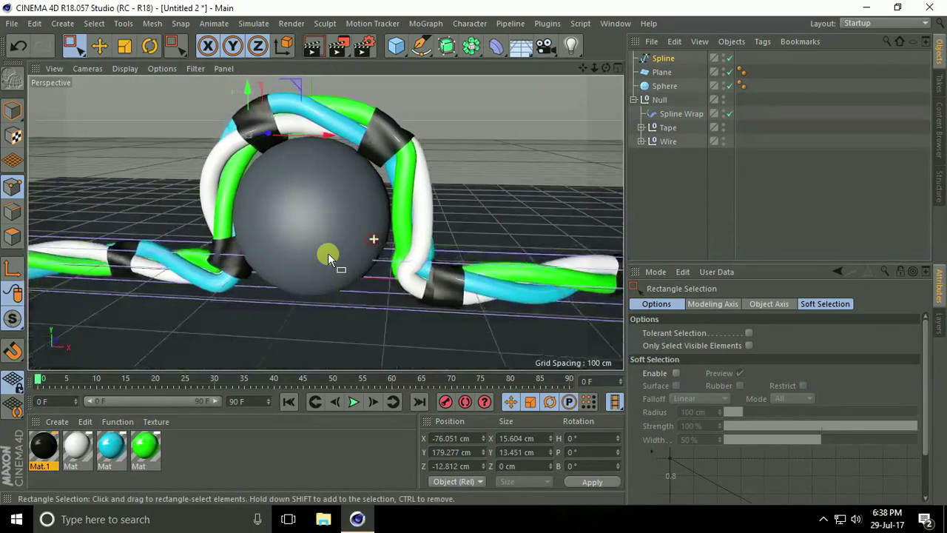
scroll(318, 258, "down", 2)
mouse_move(318, 258)
right_mouse_down("alt")
mouse_move(381, 269)
mouse_move(303, 263)
right_mouse_up("alt")
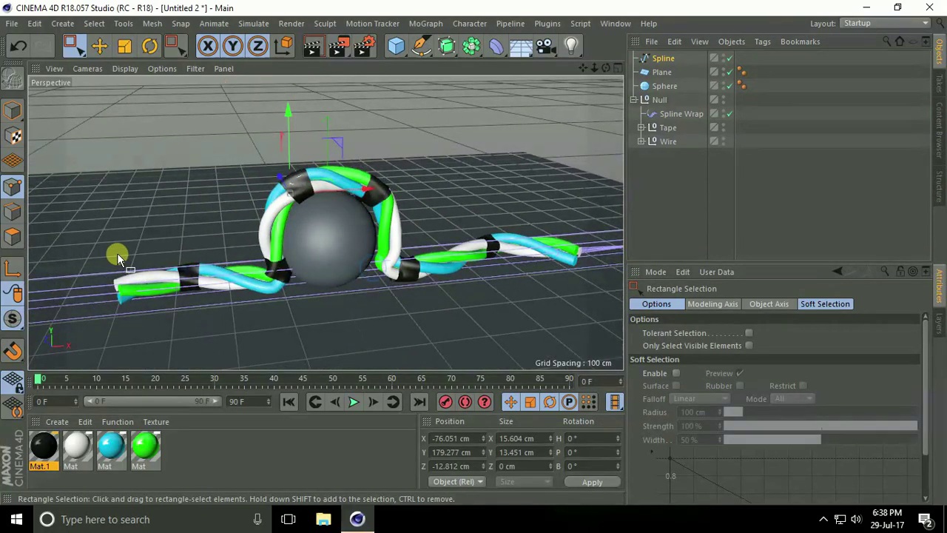
Try shifting the Spline's end point at negative X further outward along X in the perspective view
middle_click_drag(117, 253, 167, 230, "alt")
left_click_drag(89, 220, 178, 308)
left_click_drag(234, 261, 197, 258)
left_click_drag(289, 264, 345, 226, "alt")
left_click_drag(153, 267, 157, 271)
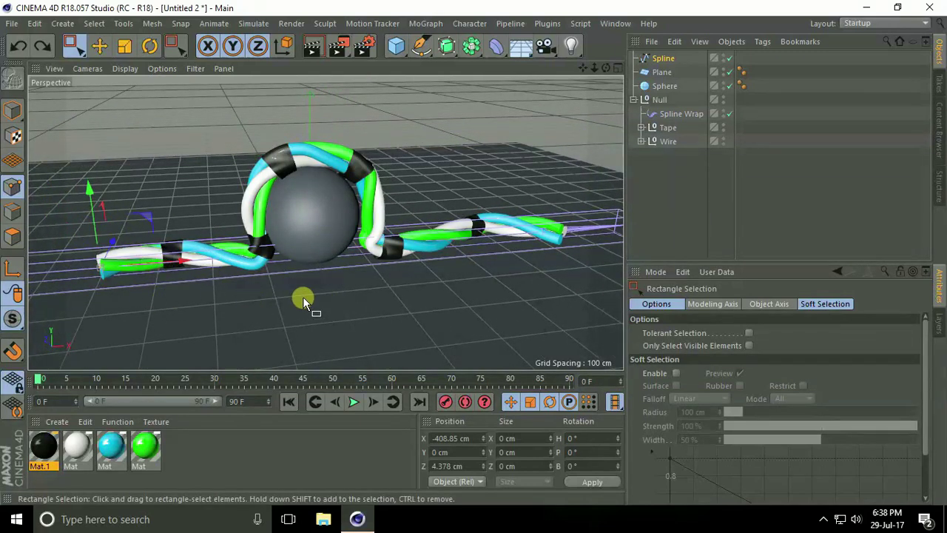
Recolour a copy of the cyan material to red with hue 360° and apply it to the Sphere
left_click(113, 446)
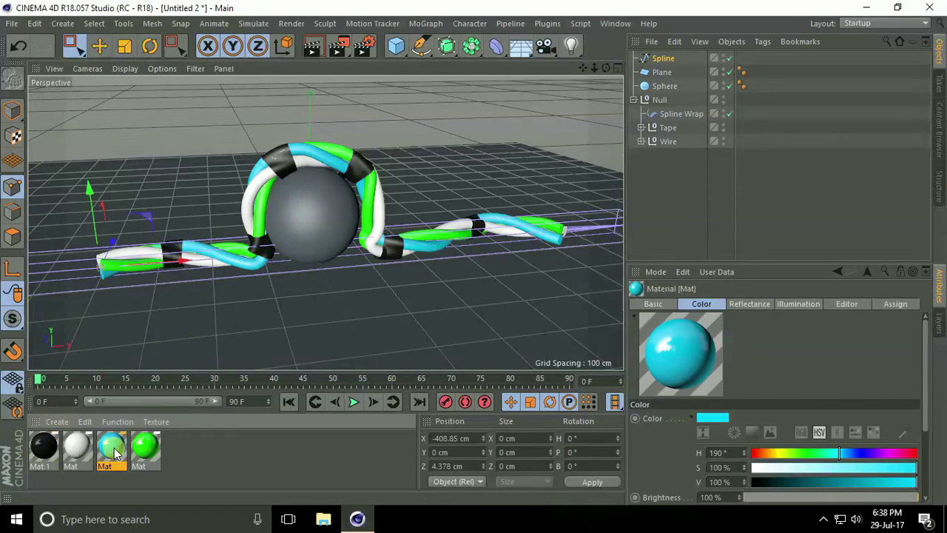
key("ctrl+v")
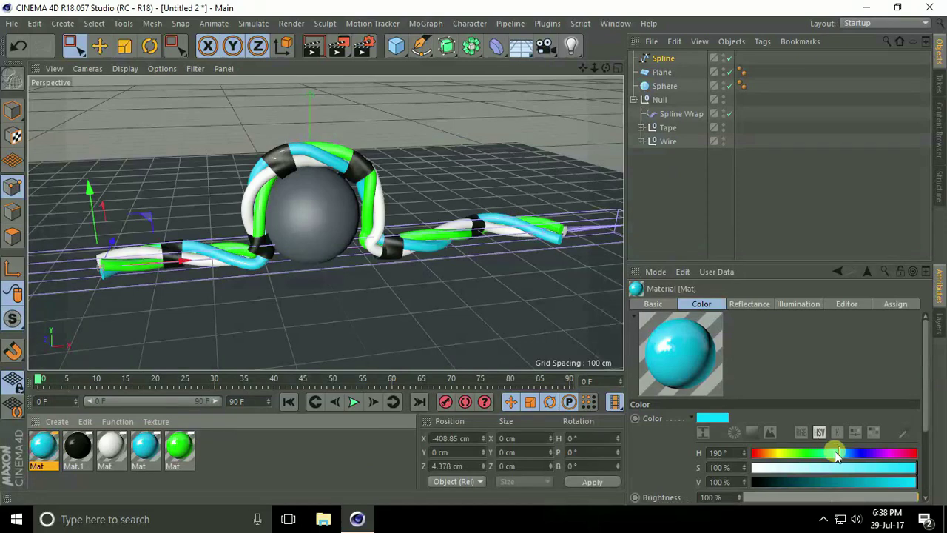
left_click_drag(835, 454, 930, 449)
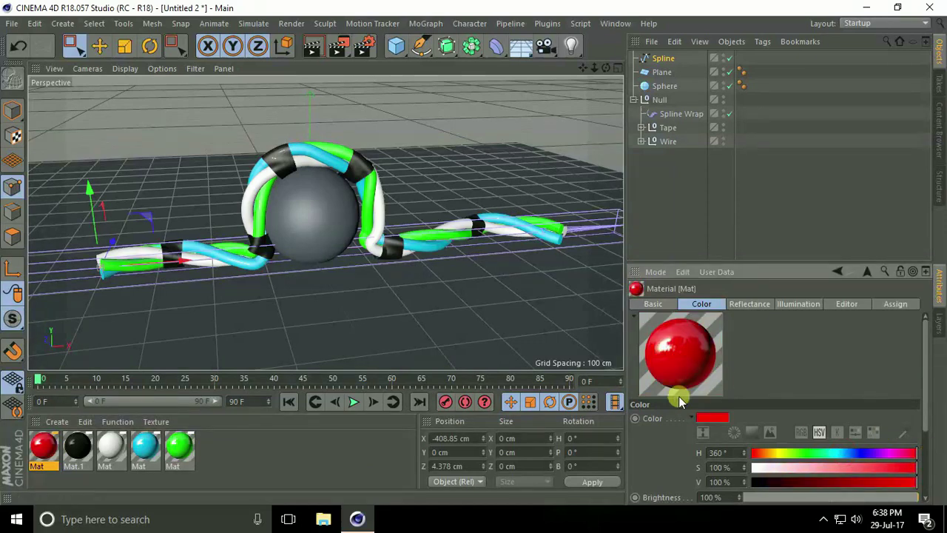
left_click_drag(681, 400, 68, 422)
left_click_drag(268, 231, 303, 210)
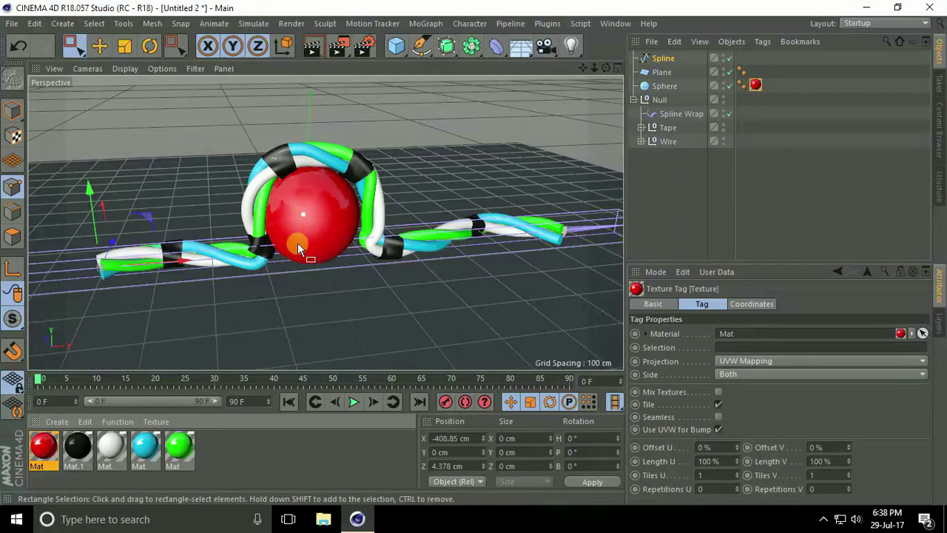
left_click_drag(312, 312, 312, 335, "alt")
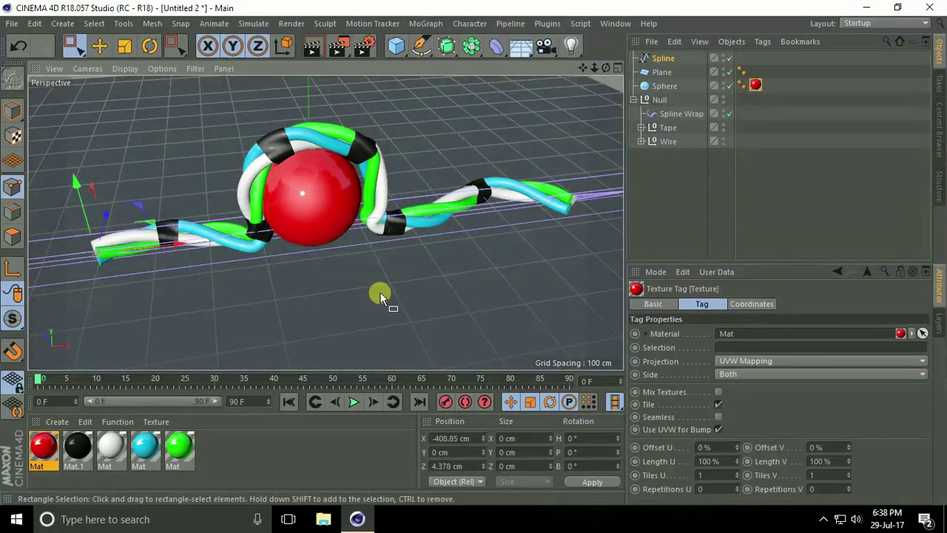
left_click_drag(322, 277, 341, 269, "alt")
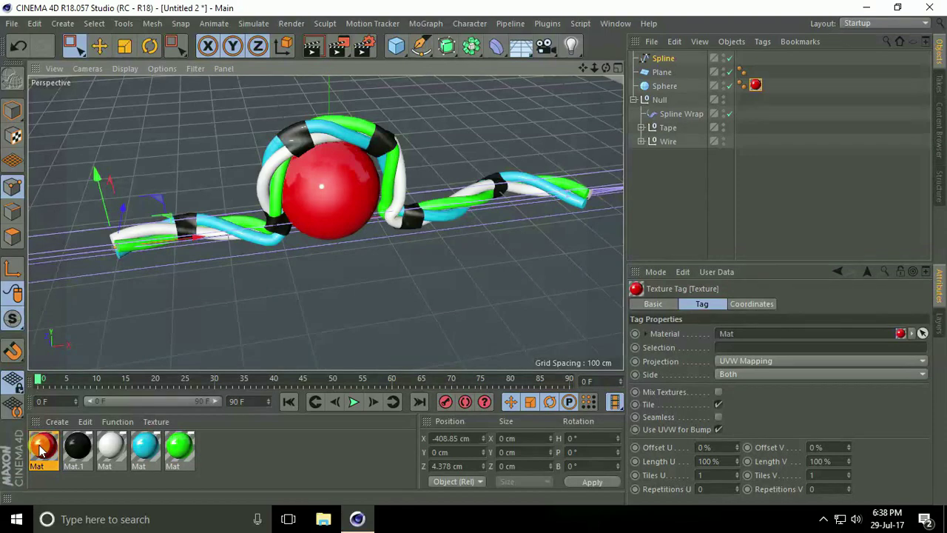
Recolour a copy of the red material to dark teal with H 192° and V 59%, and apply it to the Plane
key("ctrl+c")
key("ctrl+v")
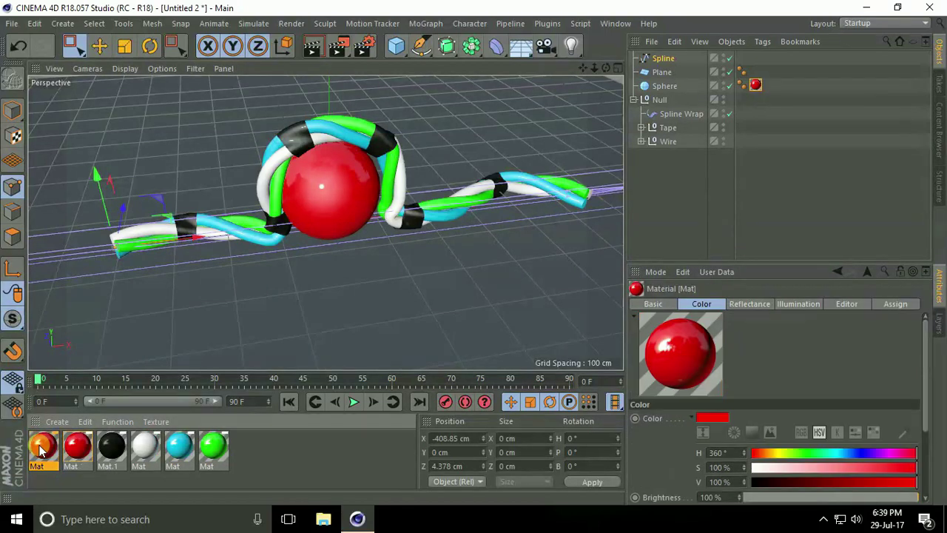
double_click(42, 450)
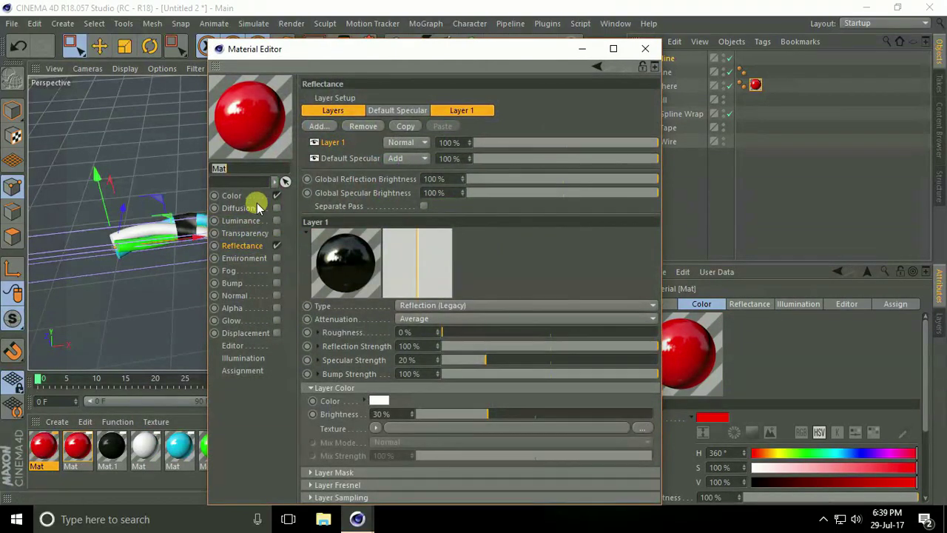
left_click(233, 196)
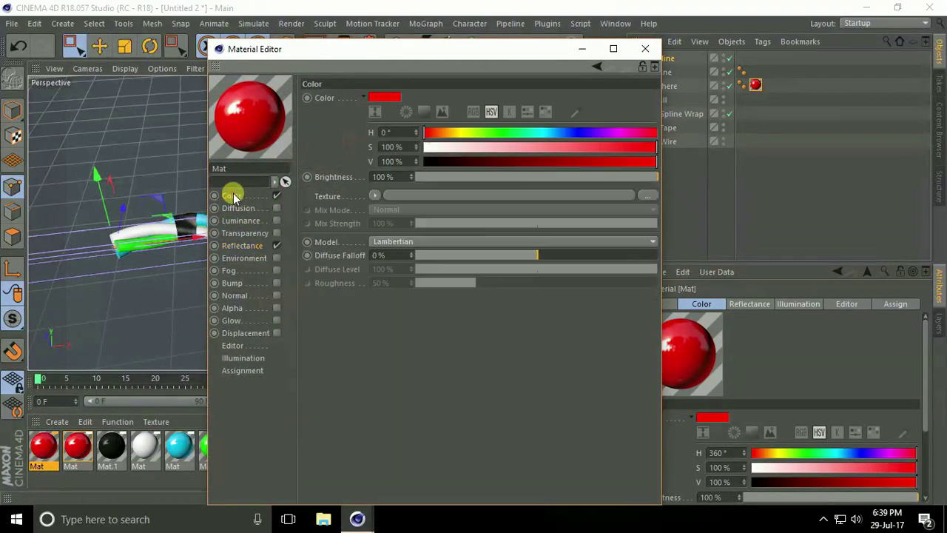
left_click(551, 132)
mouse_move(552, 158)
left_mouse_down()
mouse_move(510, 160)
mouse_move(510, 170)
mouse_move(524, 161)
mouse_move(564, 169)
left_mouse_up()
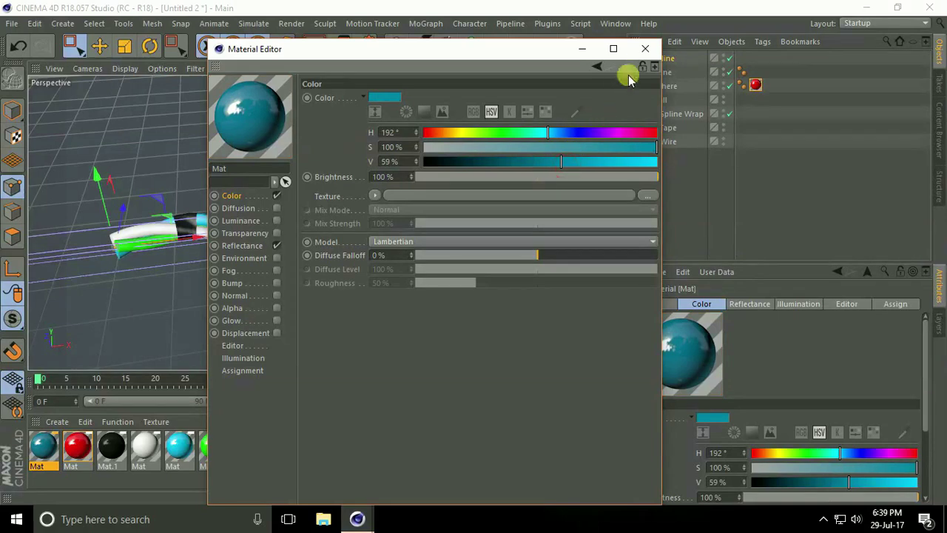
left_click(645, 48)
left_click_drag(54, 442, 226, 329)
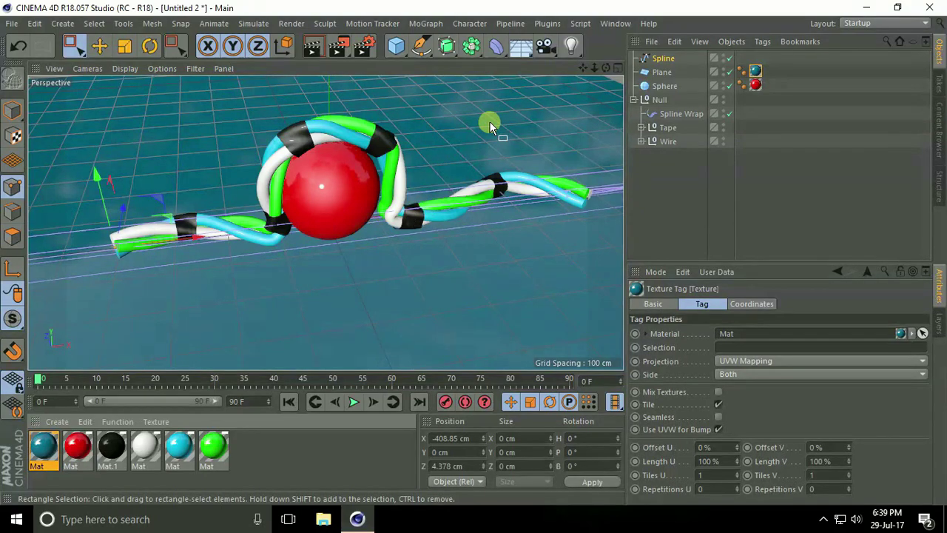
Add an Omni Light to the scene and raise it well above the sphere and cable
left_click(570, 46)
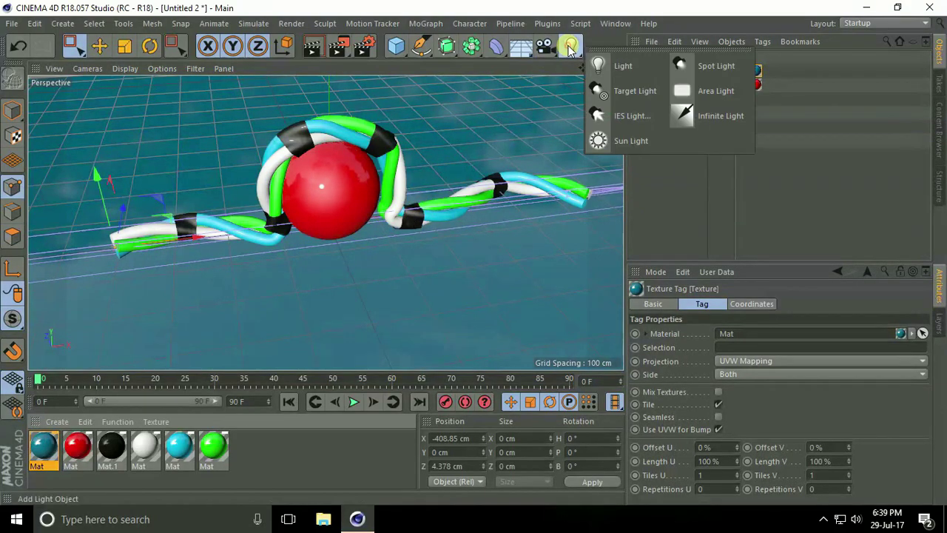
left_click(600, 67)
scroll(345, 253, "down", 6)
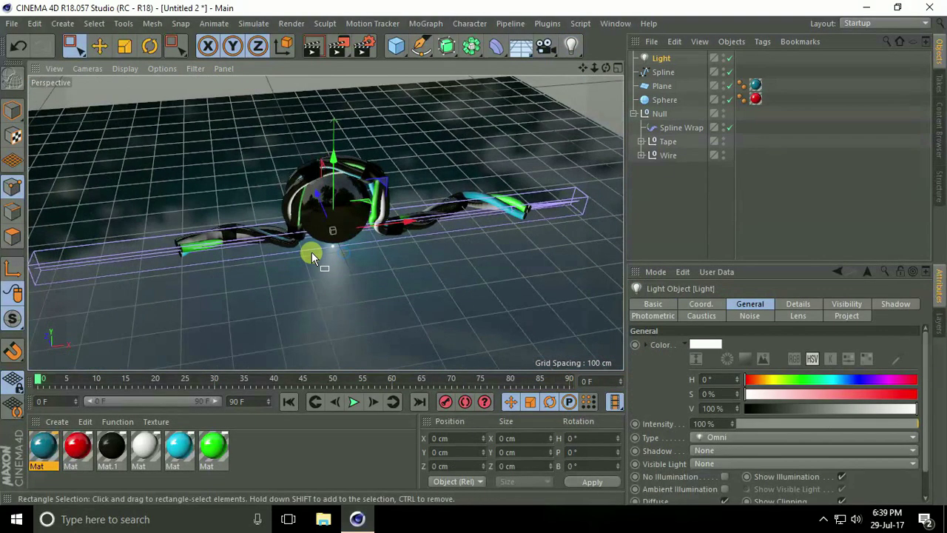
left_click_drag(291, 280, 474, 255)
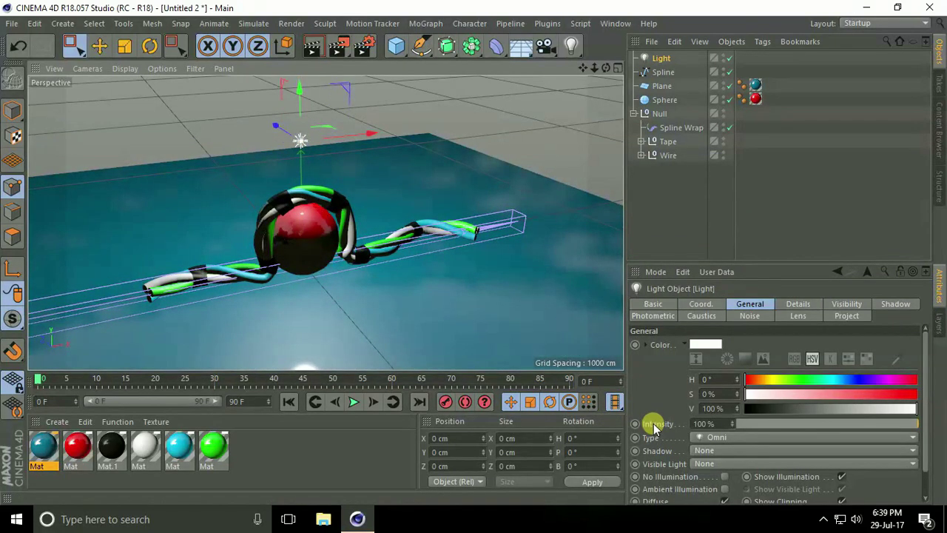
Set the Light's intensity to 50% and nest it under a new Array object
left_click(717, 423)
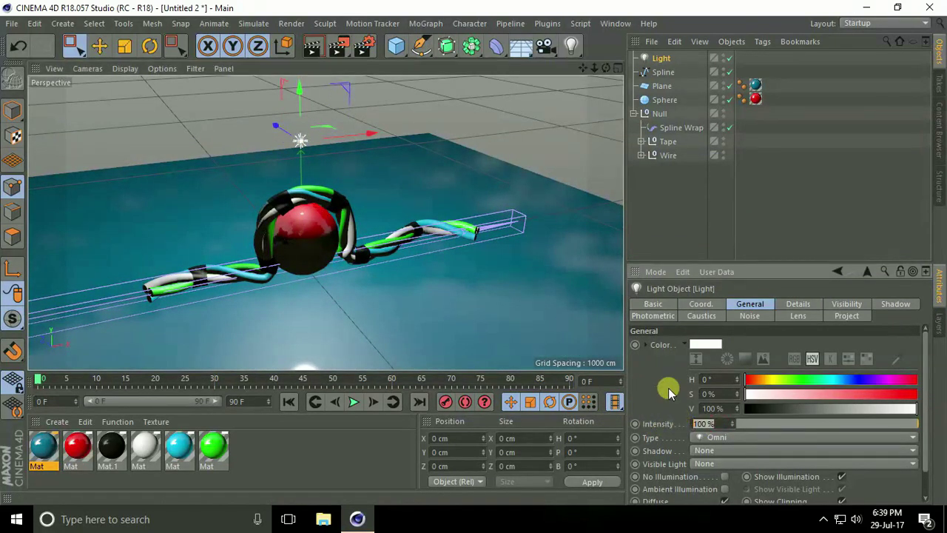
type("50")
key("Return")
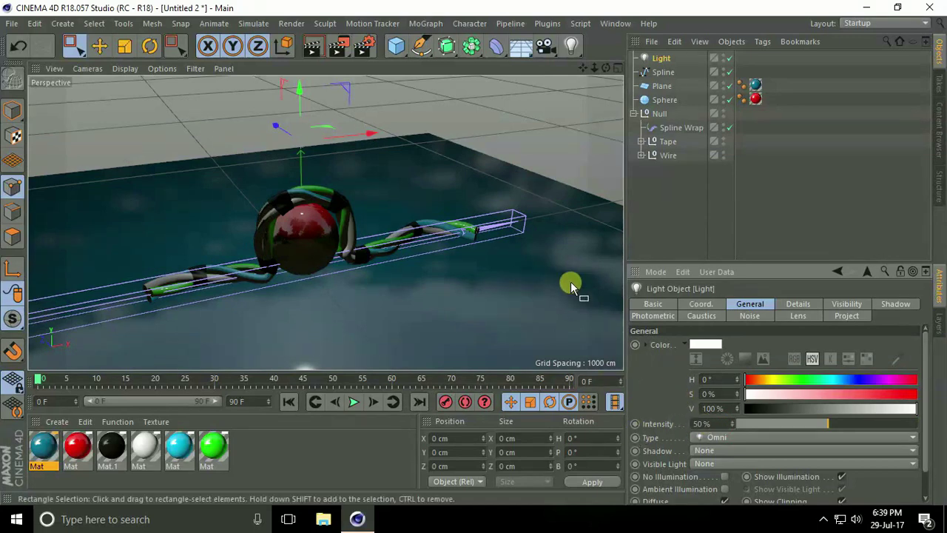
left_click_drag(466, 53, 504, 64)
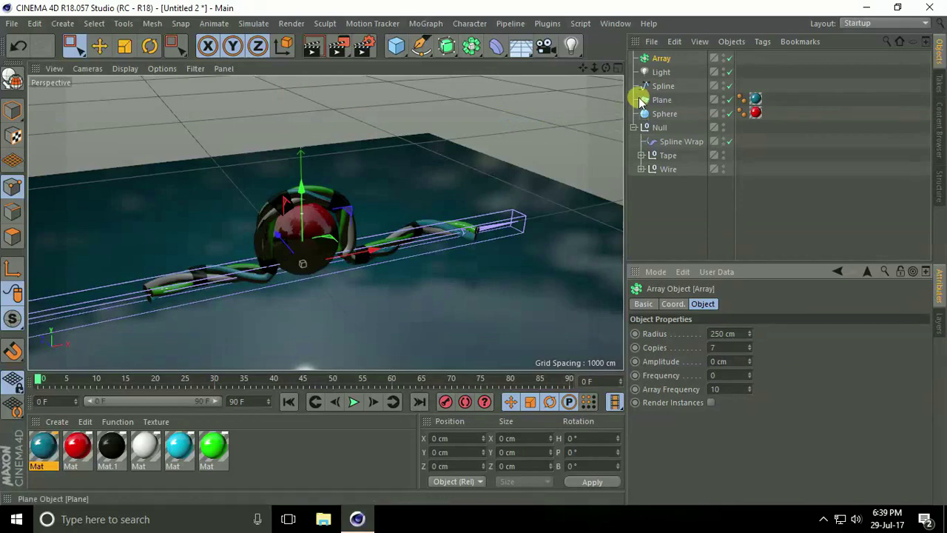
left_click_drag(660, 71, 665, 62)
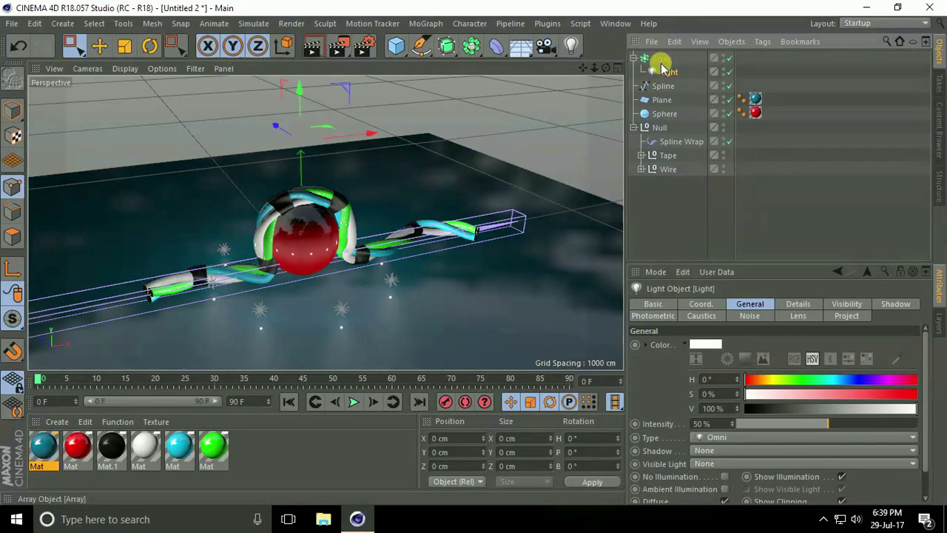
Raise the light Array well above the sphere and cable and set its radius to 500 cm
left_click(662, 59)
scroll(431, 236, "up", 3)
scroll(356, 217, "down", 5)
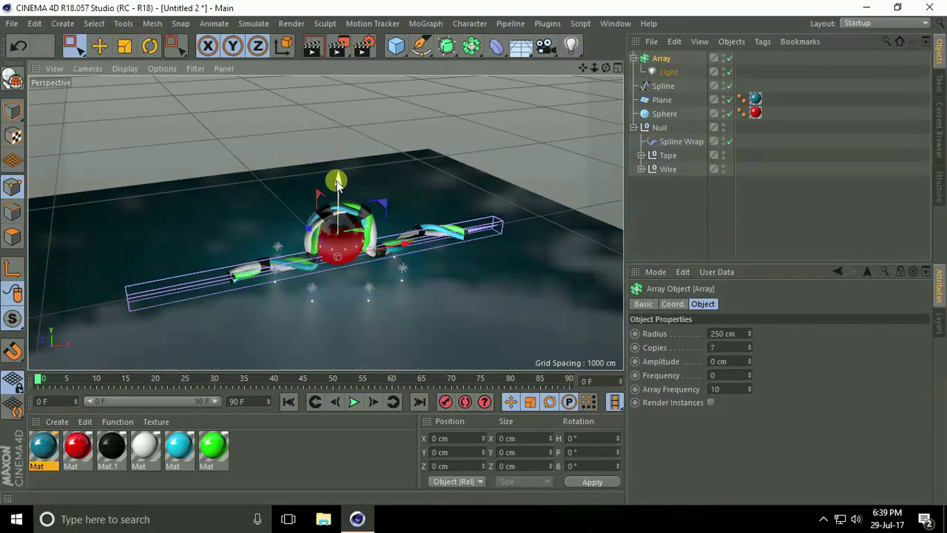
left_click_drag(343, 172, 346, 113)
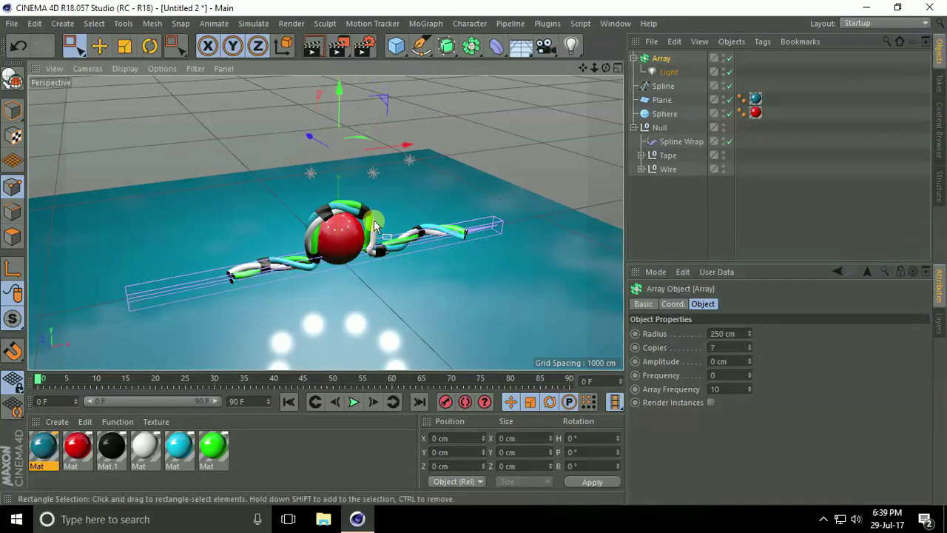
left_click_drag(473, 253, 329, 180, "alt")
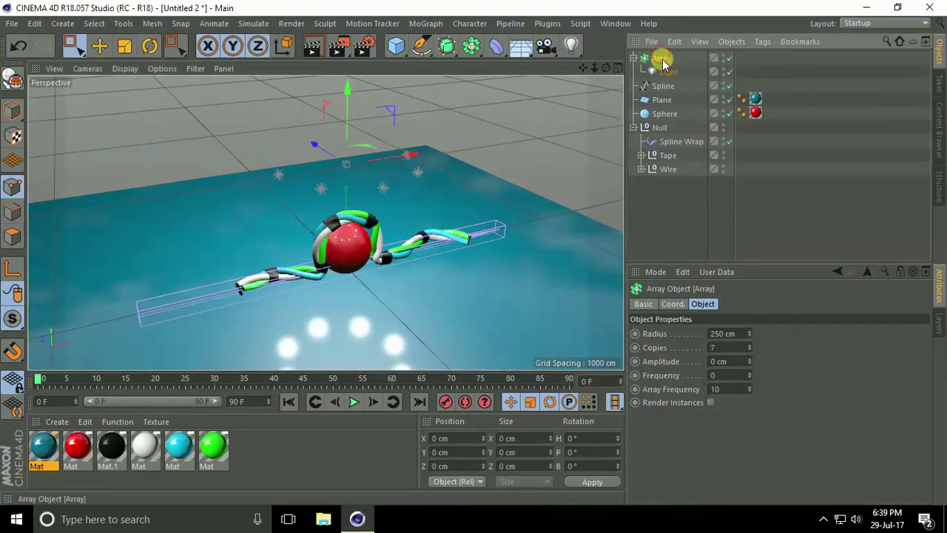
left_click(731, 333)
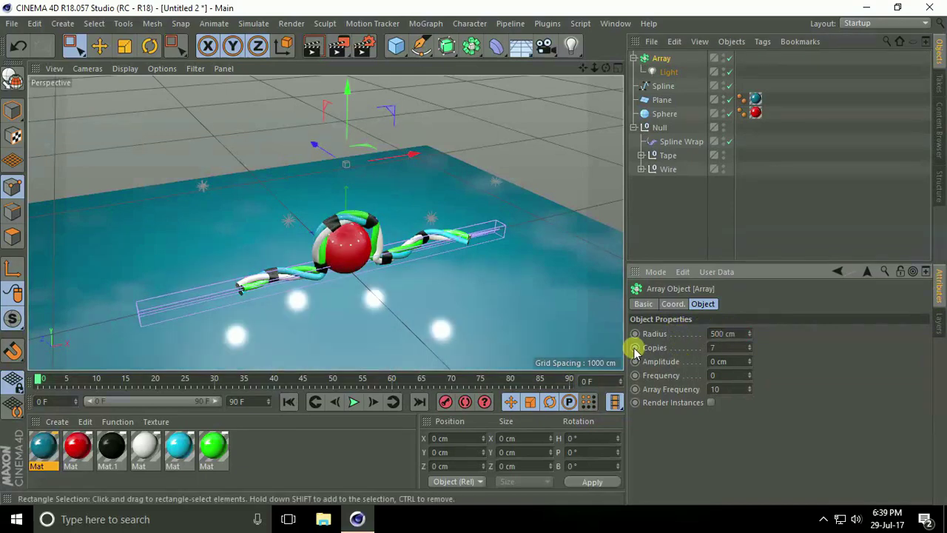
Add the Global Illumination and Ambient Occlusion effects to the render settings
left_click_drag(397, 274, 370, 255, "alt")
right_click_drag(369, 255, 441, 234, "alt")
left_click_drag(442, 234, 417, 233, "alt")
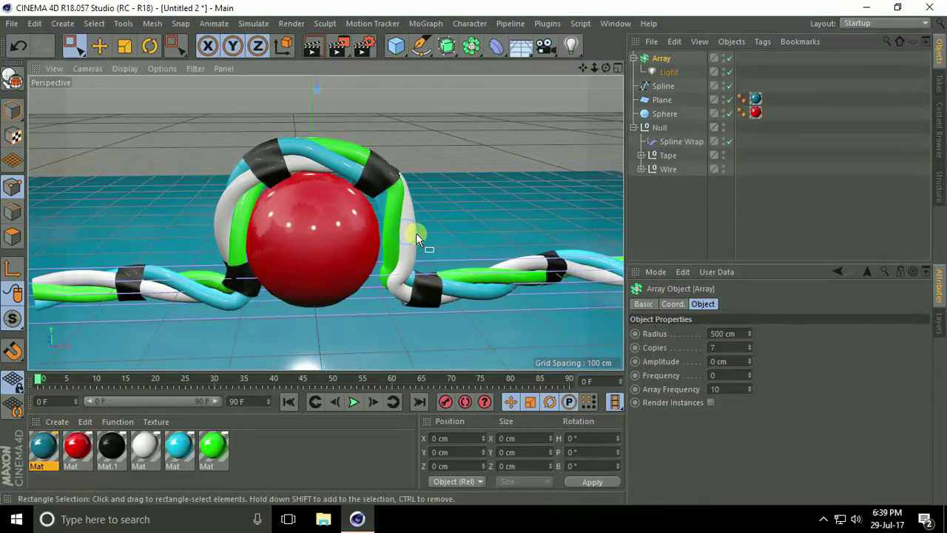
left_click(363, 49)
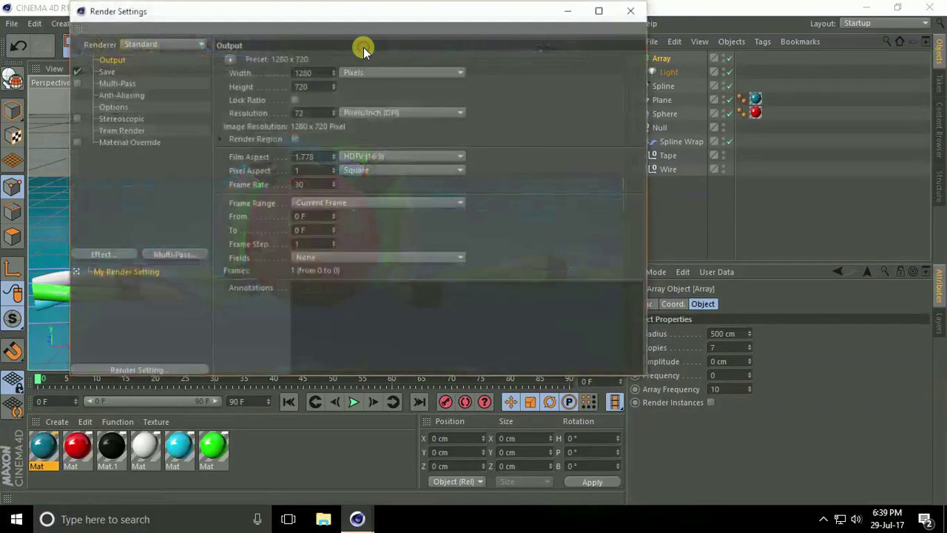
left_click(100, 254)
left_click(155, 275)
left_click(107, 255)
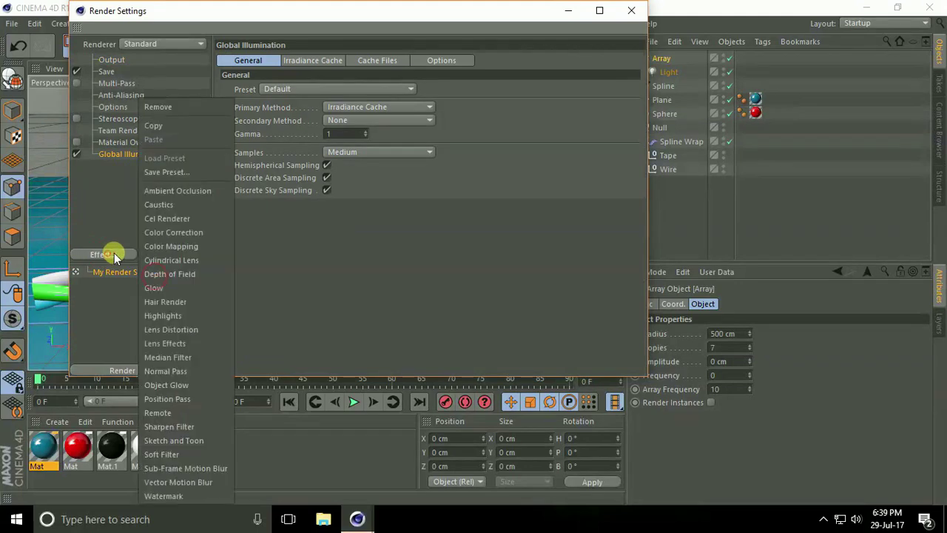
left_click(187, 190)
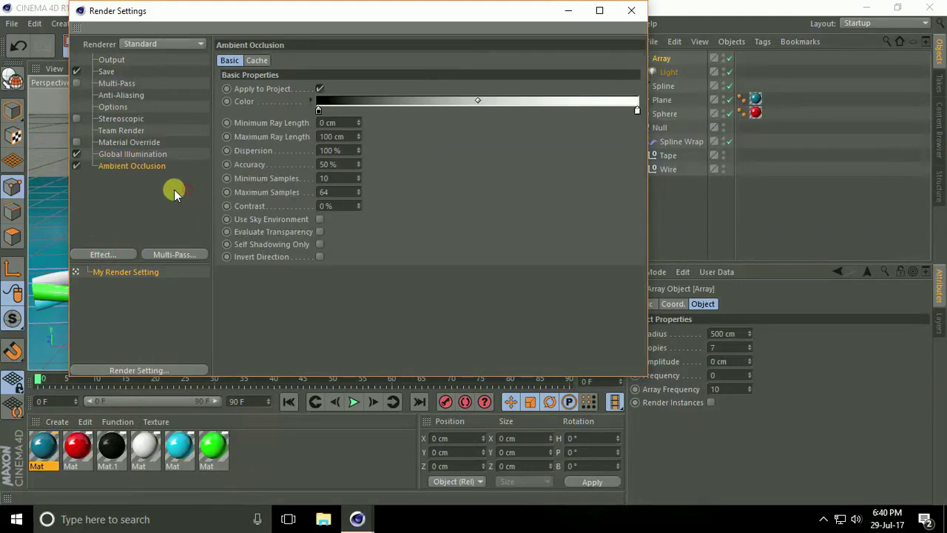
Set the render's anti-aliasing to Best and render the current frame to the Picture Viewer
left_click(122, 96)
left_click(365, 59)
left_click(359, 98)
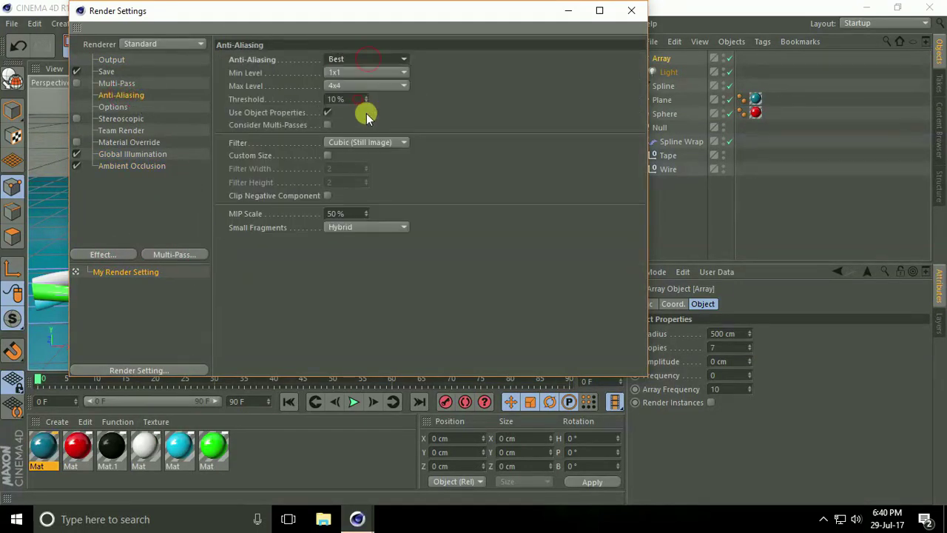
left_click(631, 10)
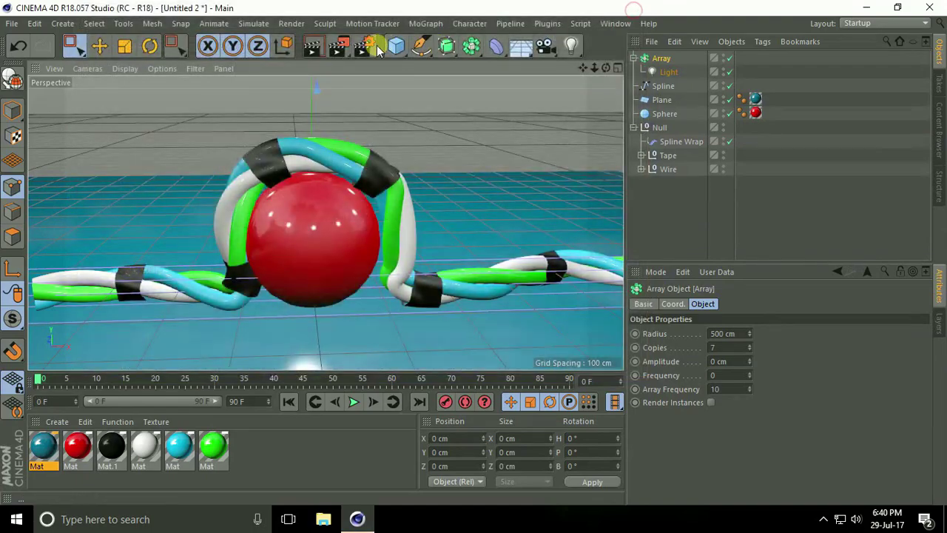
left_click(338, 46)
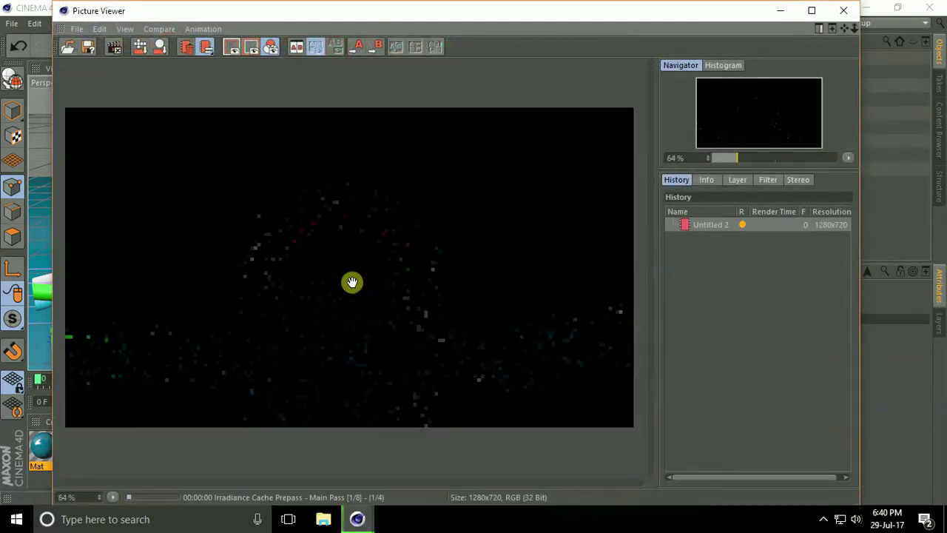